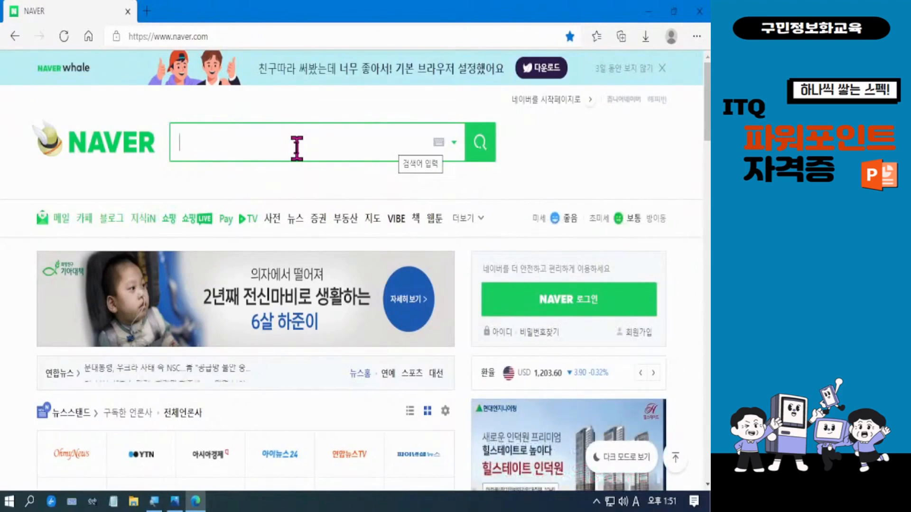
# Search Naver for "itq" and open the 정보기술자격센터 ITQ site from the results.
pyautogui.press('Hangul')
pyautogui.write('ㅑ')
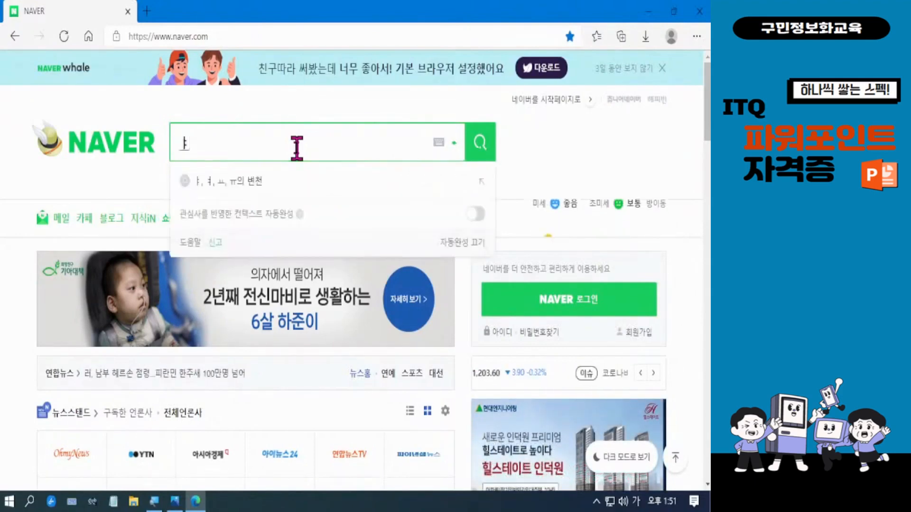
pyautogui.press('BackSpace')
pyautogui.press('Hangul')
pyautogui.write('i')
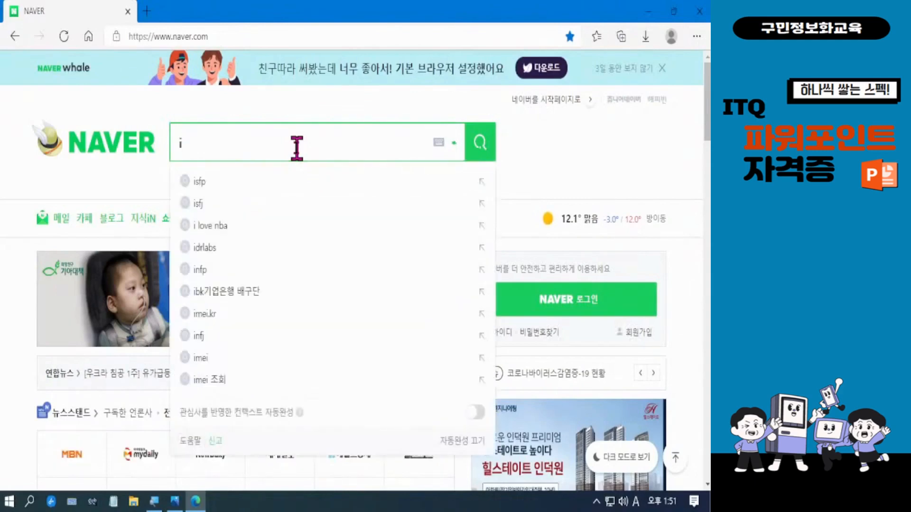
pyautogui.write('tq')
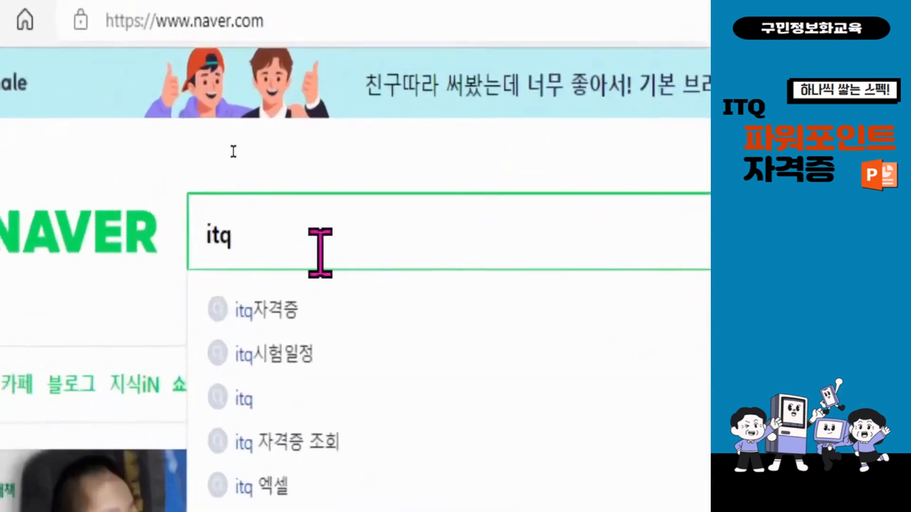
pyautogui.click(222, 148)
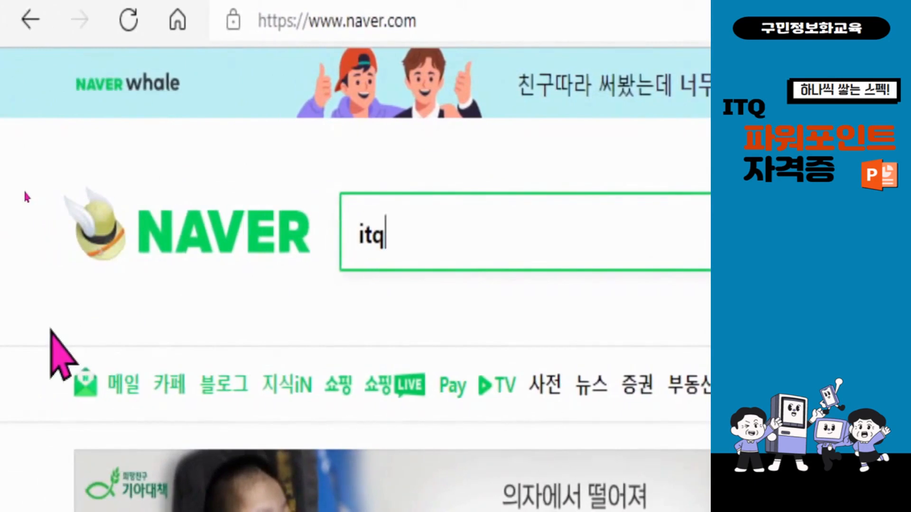
pyautogui.press('Return')
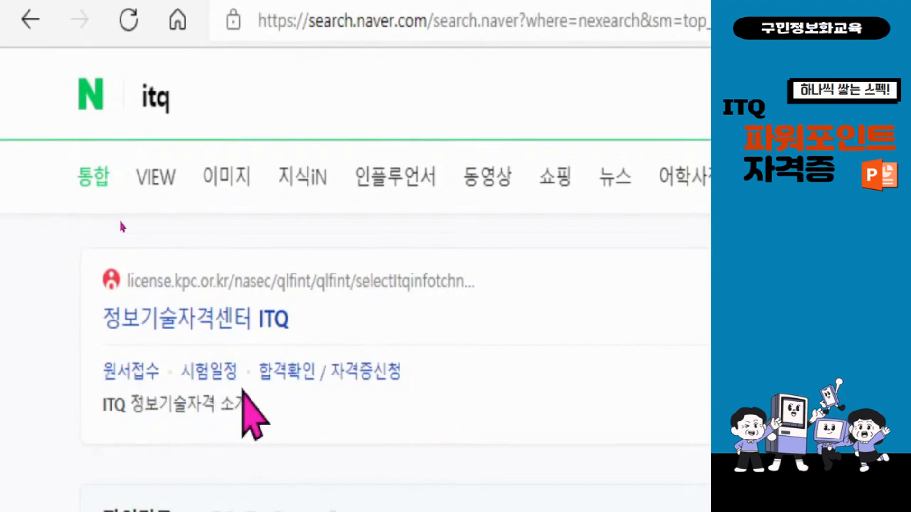
pyautogui.click(223, 325)
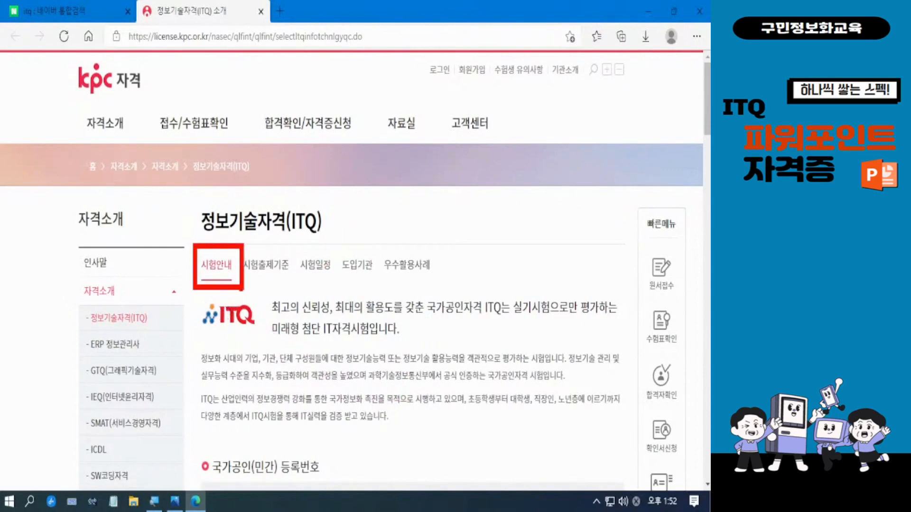
# Examine the 시험과목 table on the exam guide page, temporarily marking 한글파워포인트, its Microsoft software, the 2016 version and the grades.
pyautogui.scroll(-3, 384, 384)
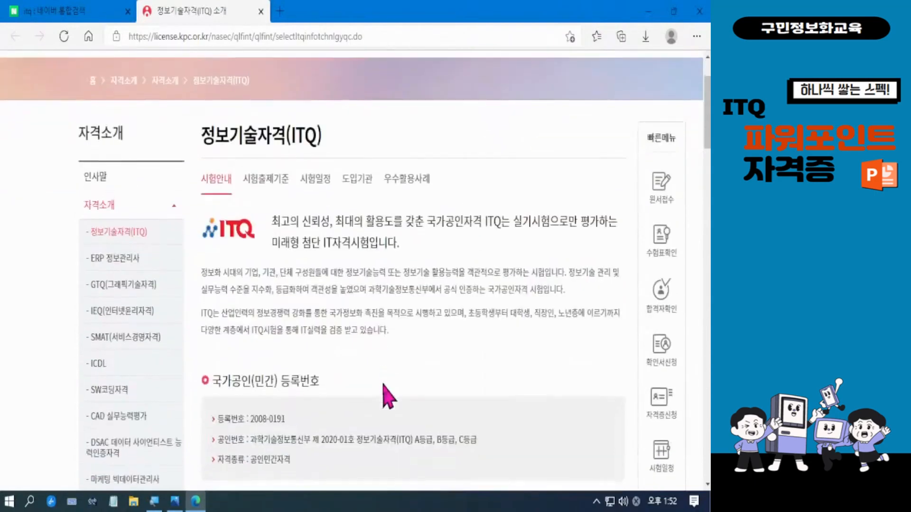
pyautogui.scroll(-9, 384, 396)
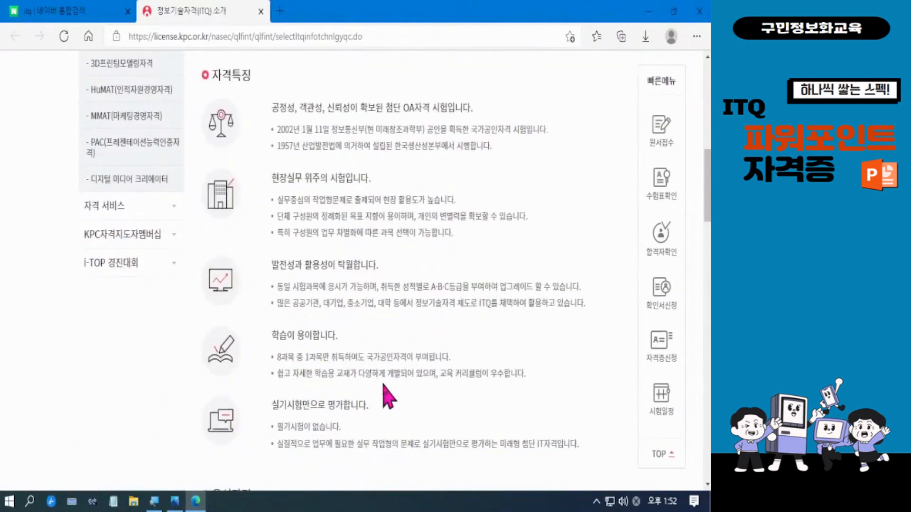
pyautogui.scroll(-3, 388, 397)
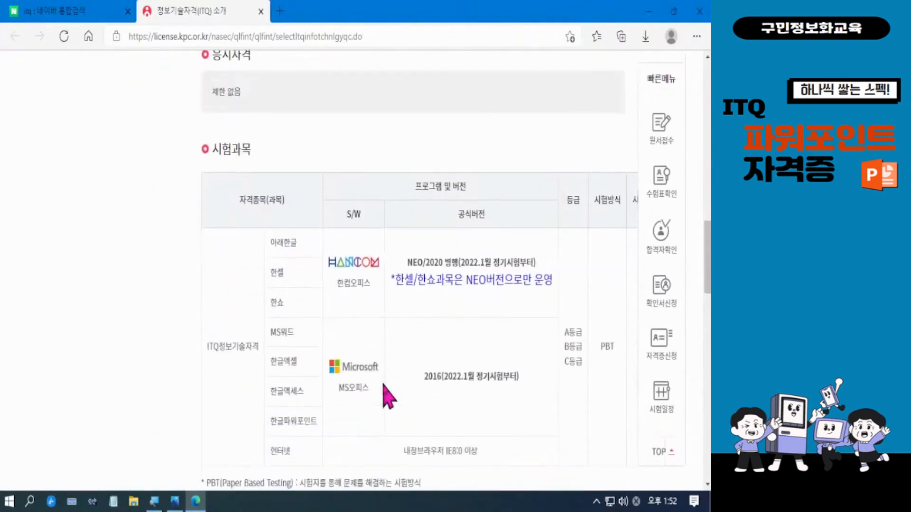
pyautogui.scroll(-2, 388, 396)
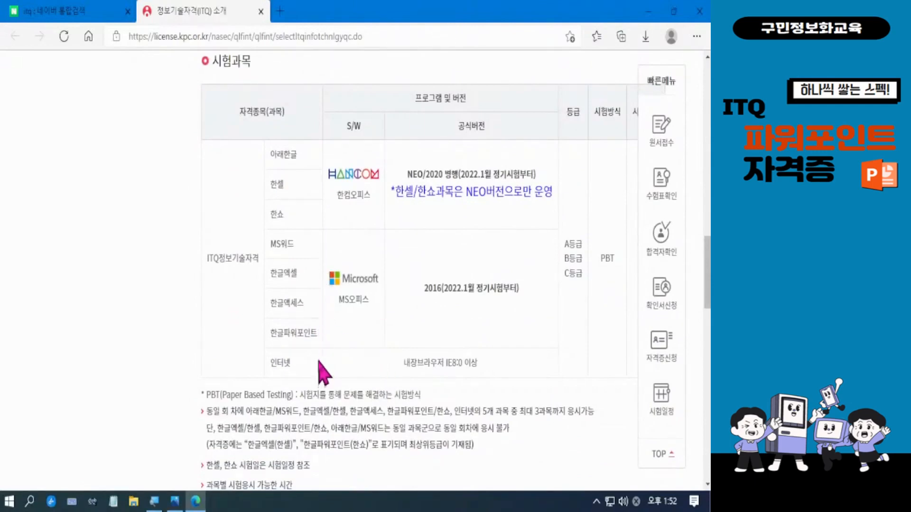
pyautogui.moveTo(264, 321); pyautogui.dragTo(323, 348)
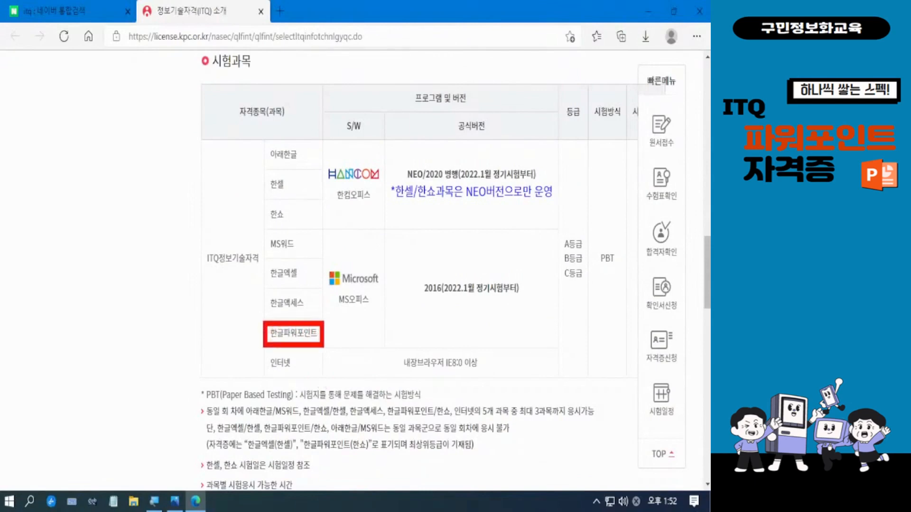
pyautogui.moveTo(322, 254)
pyautogui.mouseDown()
pyautogui.moveTo(341, 313)
pyautogui.moveTo(385, 316)
pyautogui.mouseUp()
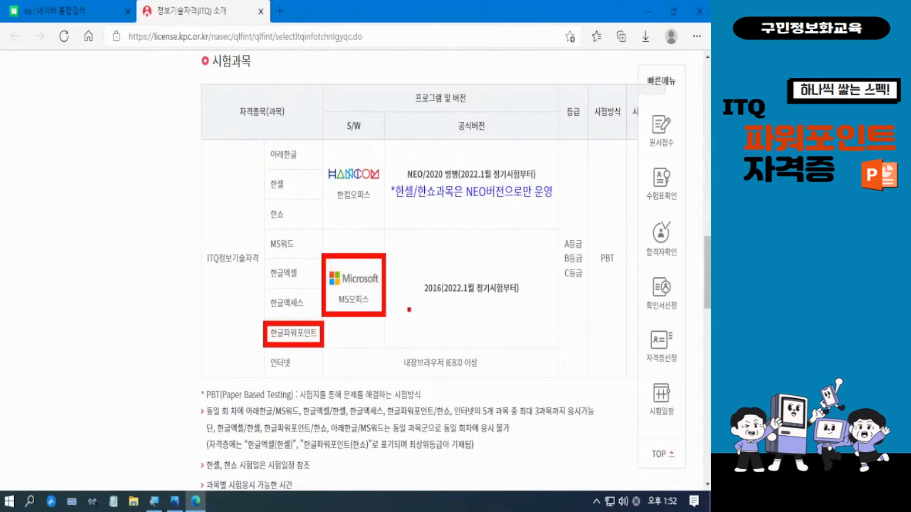
pyautogui.moveTo(409, 275)
pyautogui.mouseDown()
pyautogui.moveTo(430, 307)
pyautogui.moveTo(529, 304)
pyautogui.mouseUp()
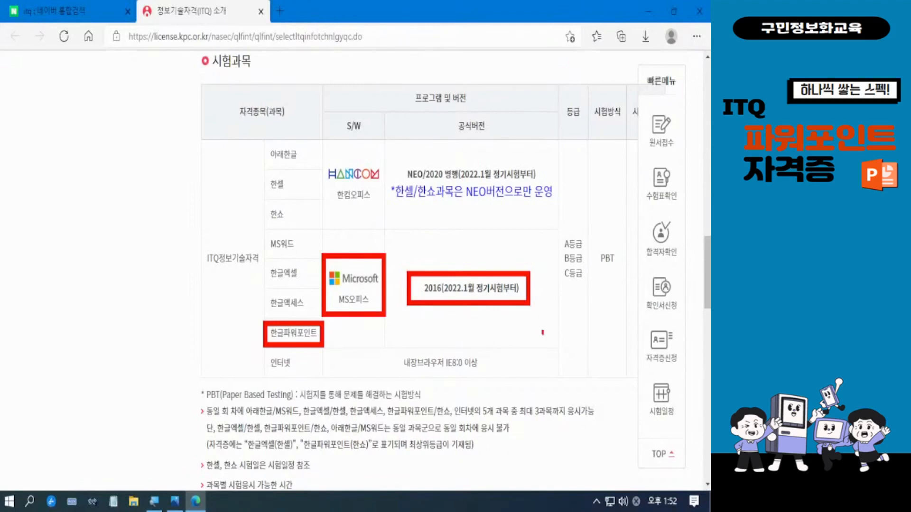
pyautogui.moveTo(559, 223)
pyautogui.mouseDown()
pyautogui.moveTo(560, 252)
pyautogui.moveTo(586, 301)
pyautogui.mouseUp()
pyautogui.press('Escape')
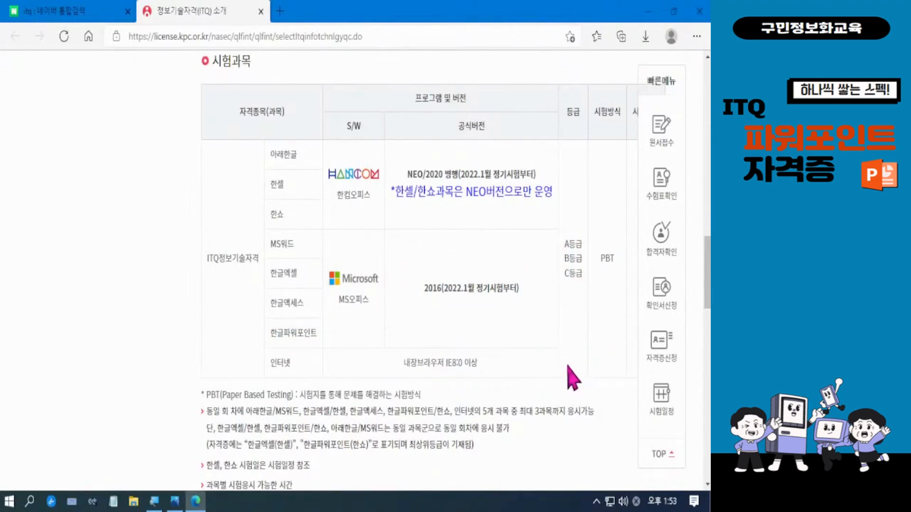
# Review the passing criteria, exam fees and exam times further down the 시험안내 page.
pyautogui.scroll(-6, 574, 377)
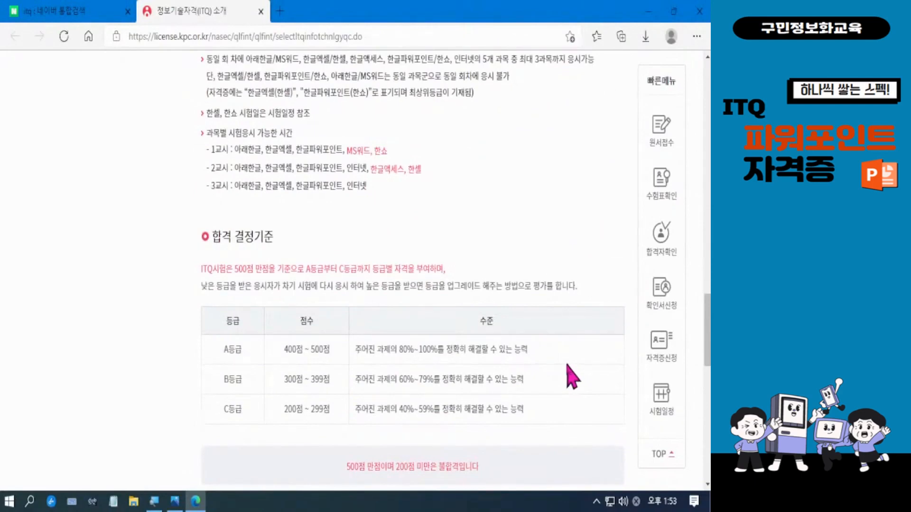
pyautogui.scroll(-2, 573, 377)
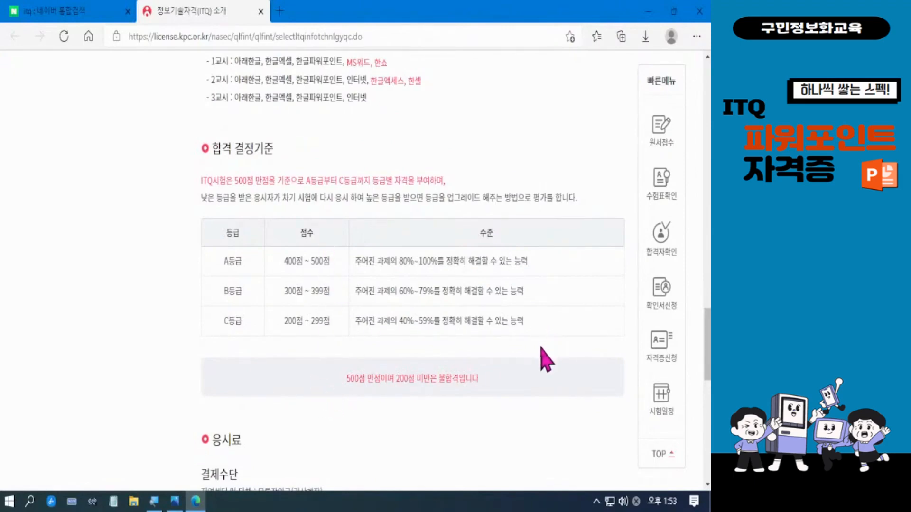
pyautogui.scroll(-3, 545, 359)
pyautogui.scroll(-5, 545, 359)
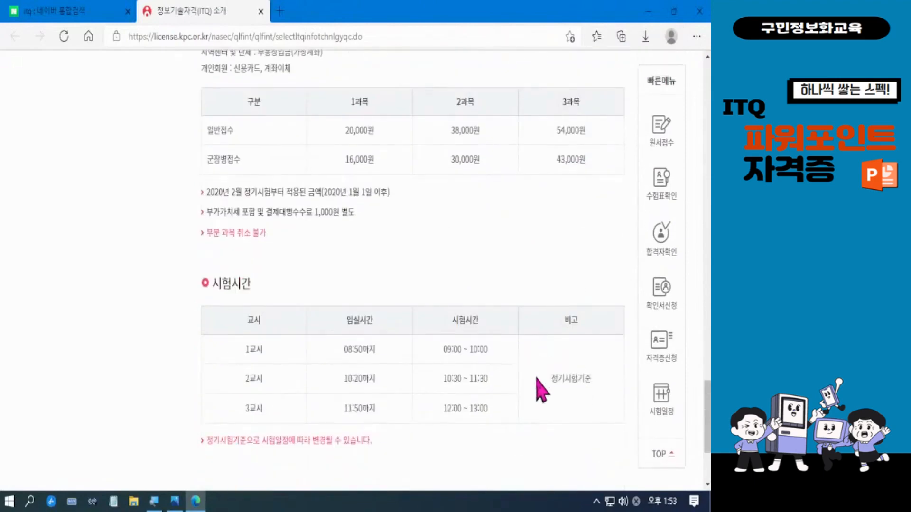
pyautogui.scroll(-3, 538, 380)
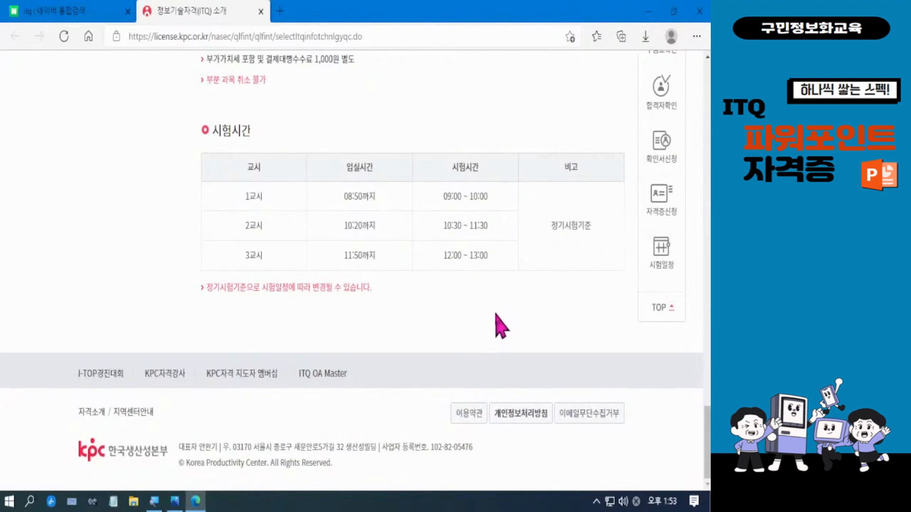
# Open the 시험출제기준 section and display the criteria for the 한글파워포인트/한쇼 subject.
pyautogui.scroll(15, 502, 328)
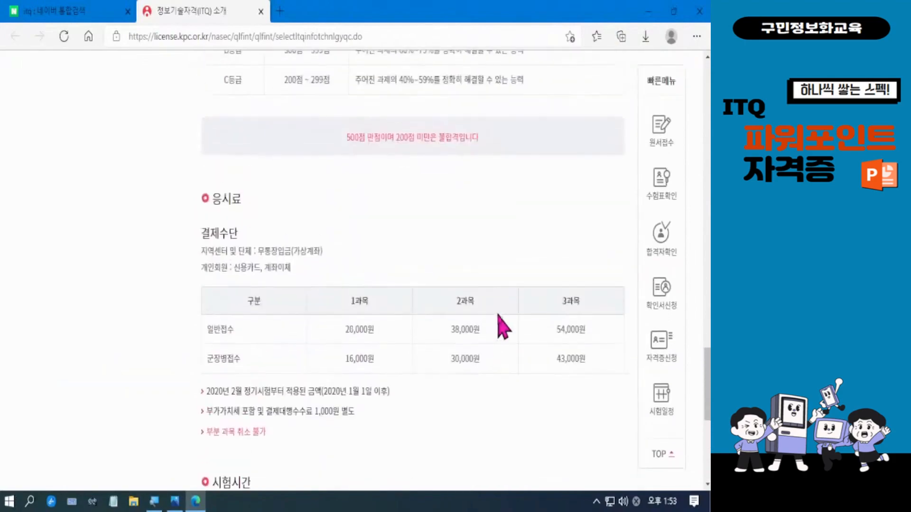
pyautogui.scroll(15, 500, 316)
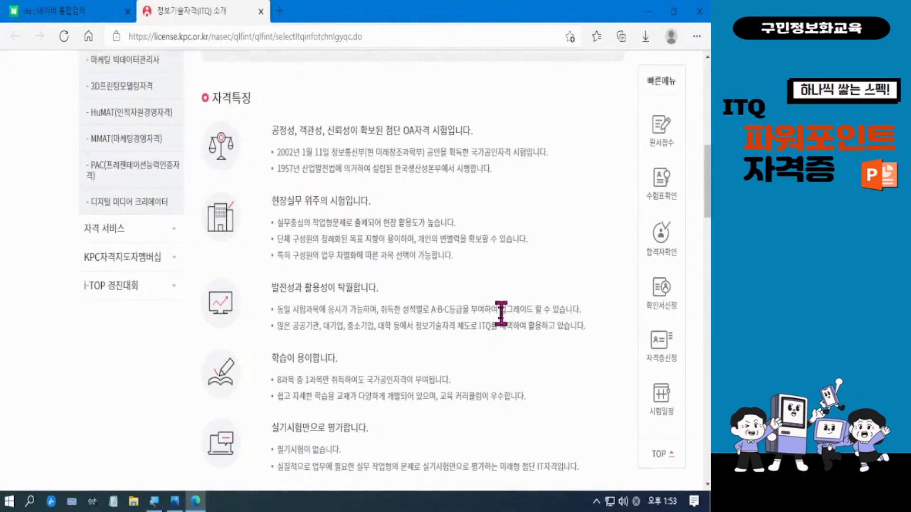
pyautogui.scroll(10, 501, 316)
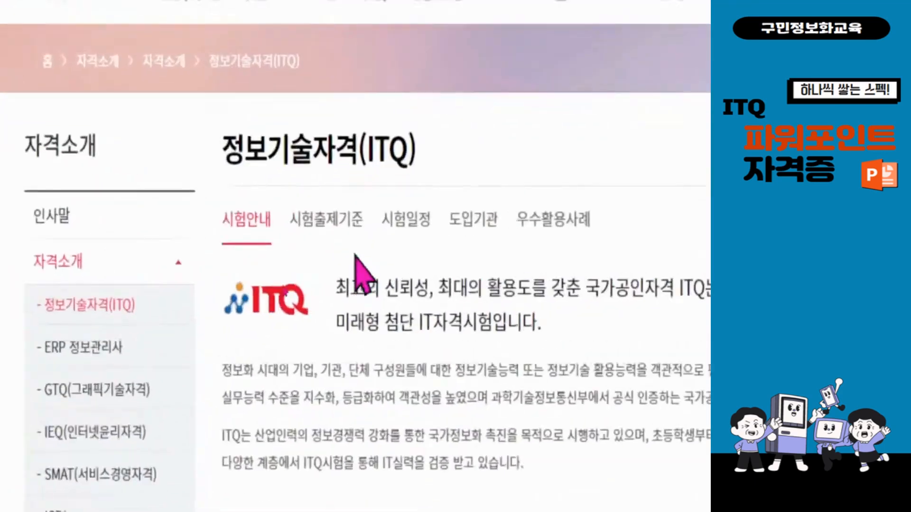
pyautogui.click(333, 228)
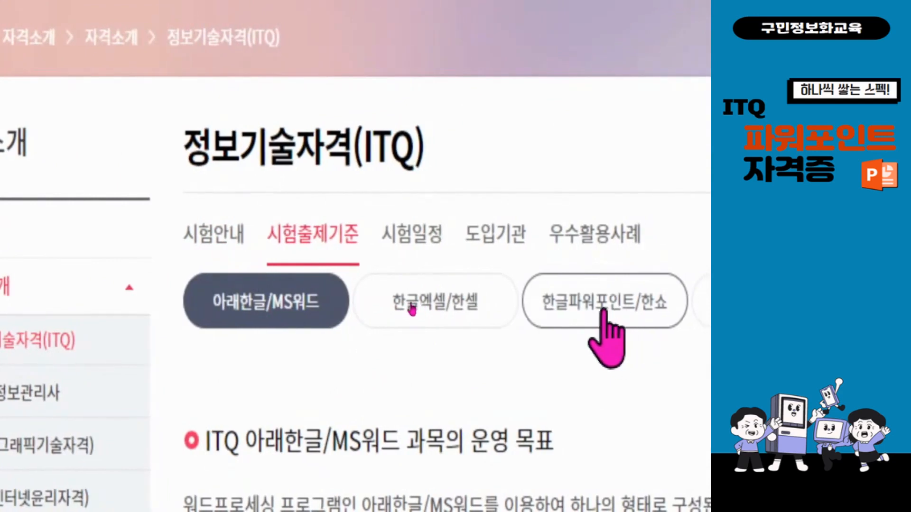
pyautogui.click(617, 307)
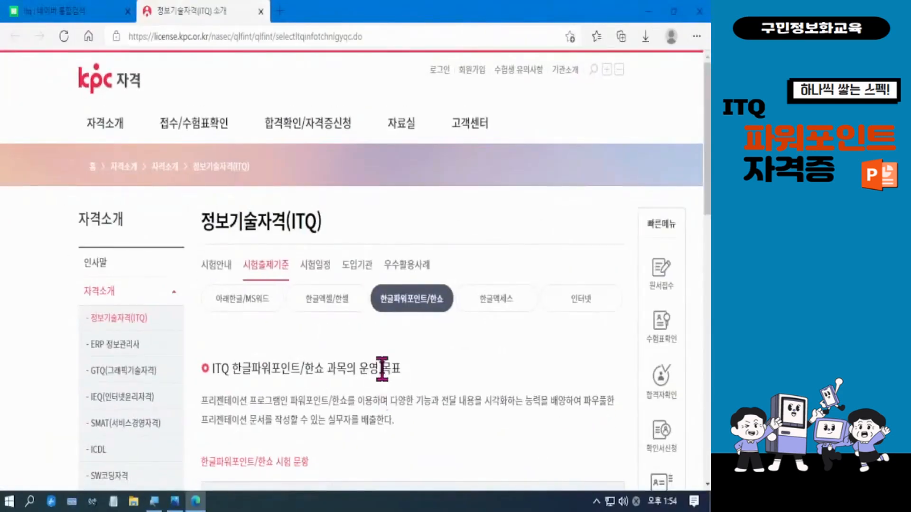
# Examine the 한글파워포인트/한쇼 question table, covering the points and criteria from 전체구성 through 도형 슬라이드.
pyautogui.scroll(-7, 380, 372)
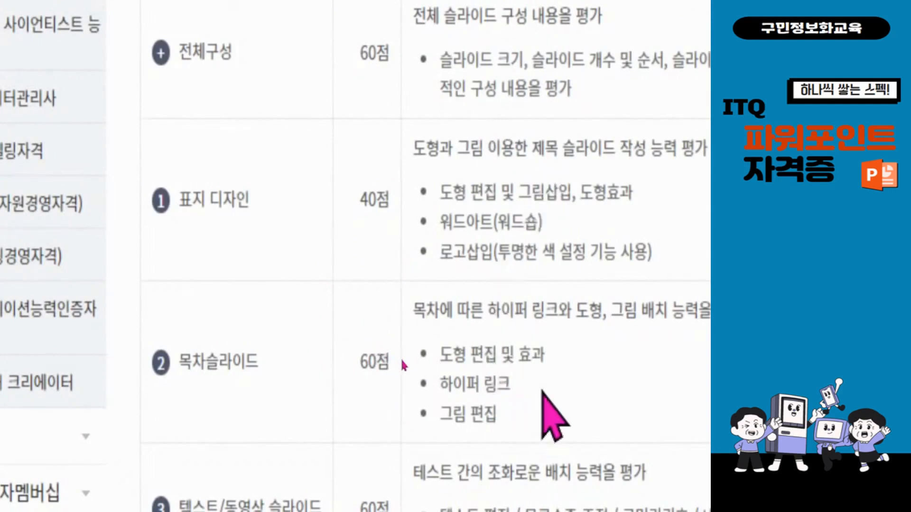
pyautogui.scroll(-5, 387, 359)
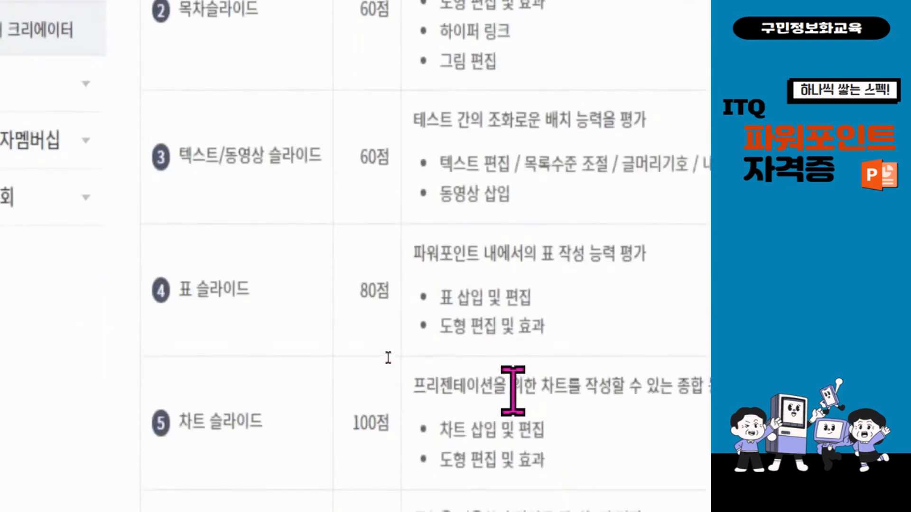
pyautogui.scroll(-3, 416, 353)
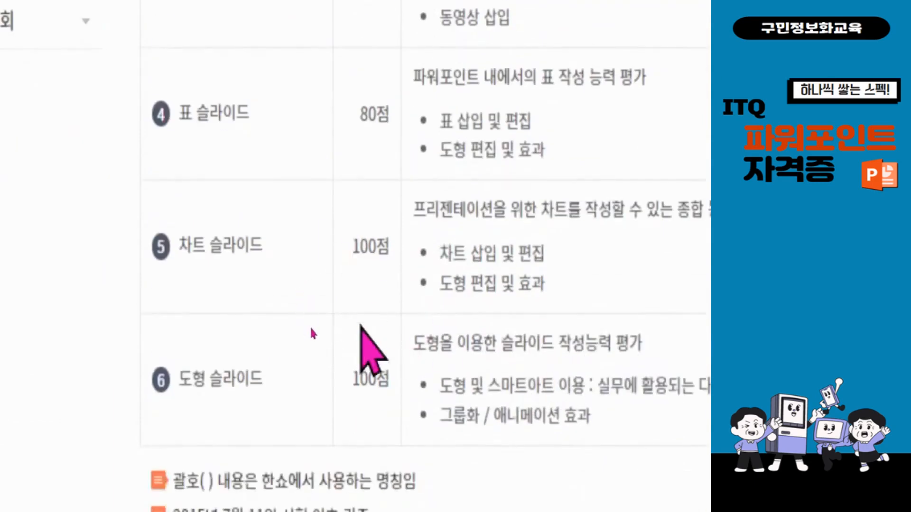
pyautogui.scroll(6, 445, 327)
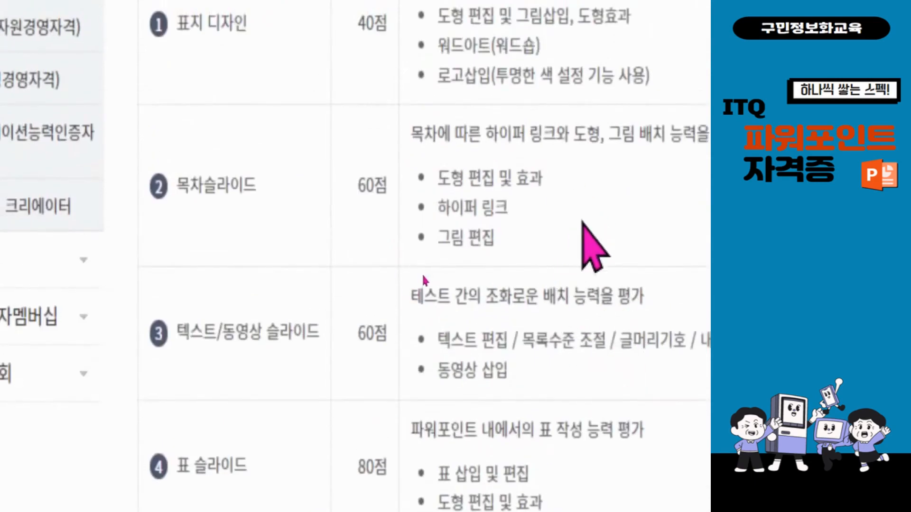
pyautogui.scroll(-5, 425, 280)
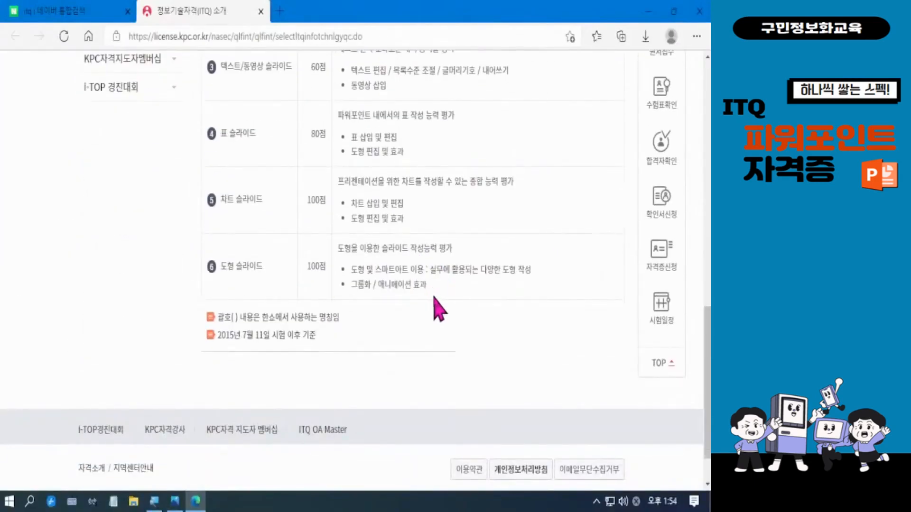
pyautogui.scroll(8, 438, 309)
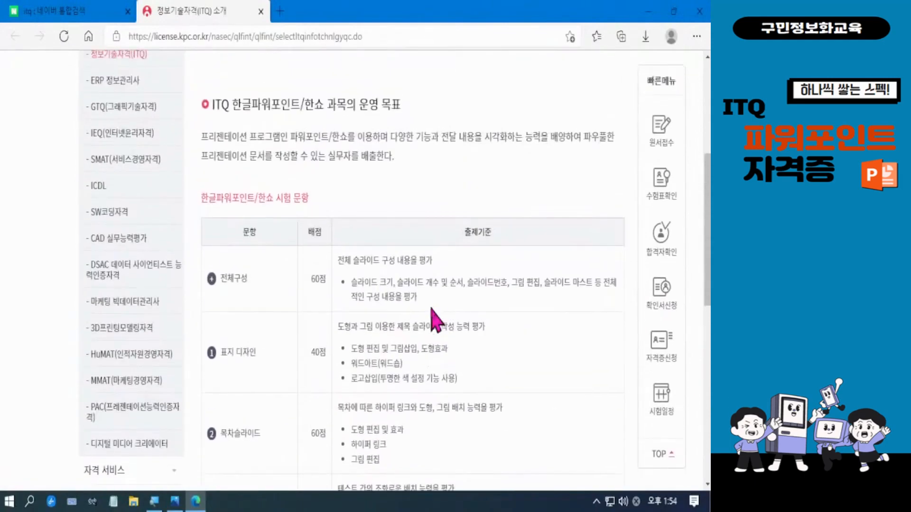
# Open the 시험일정 section and examine the exam schedule, temporarily marking the date and name of the 2022년 제4회 ITQ정기시험 (2022.4.9).
pyautogui.scroll(4, 435, 321)
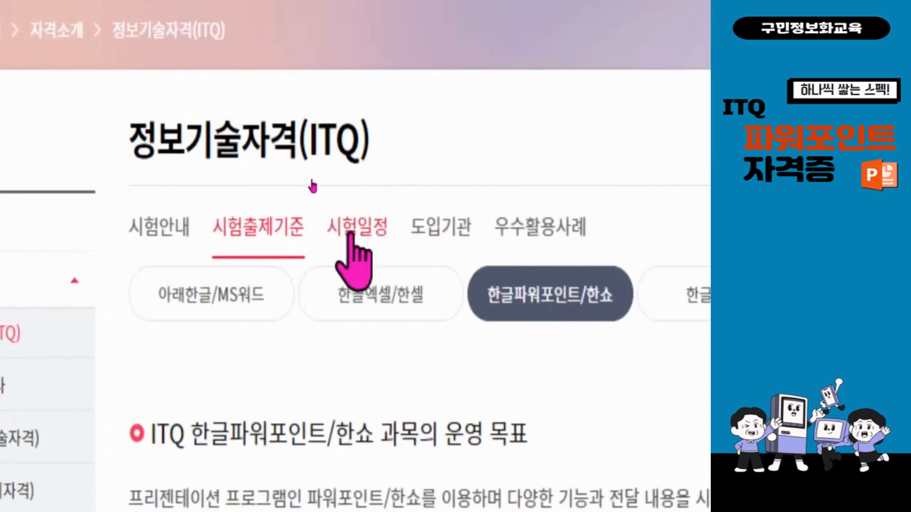
pyautogui.click(361, 228)
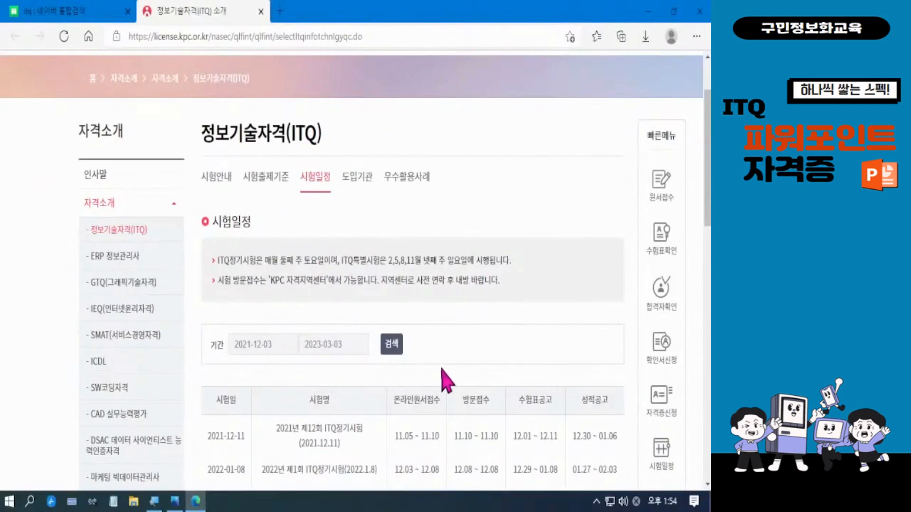
pyautogui.scroll(-3, 448, 387)
pyautogui.scroll(-2, 448, 387)
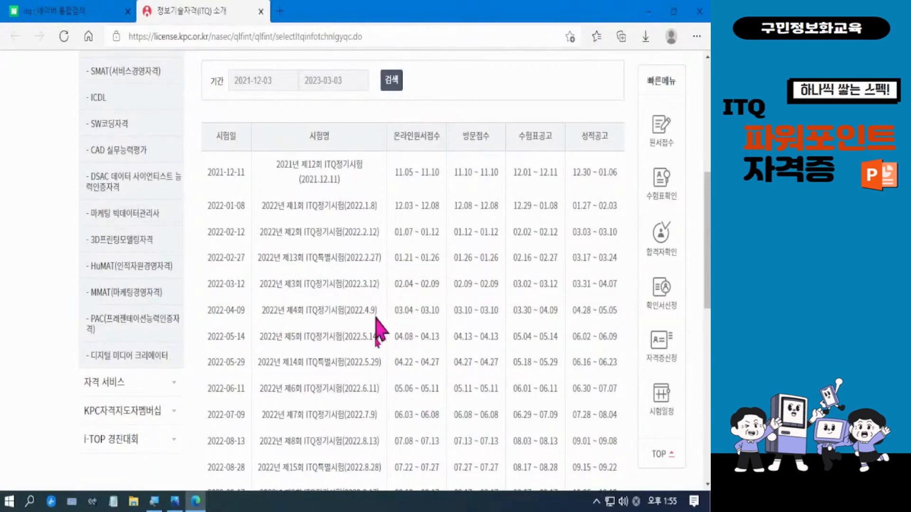
pyautogui.moveTo(205, 297)
pyautogui.mouseDown()
pyautogui.moveTo(251, 325)
pyautogui.moveTo(382, 329)
pyautogui.mouseUp()
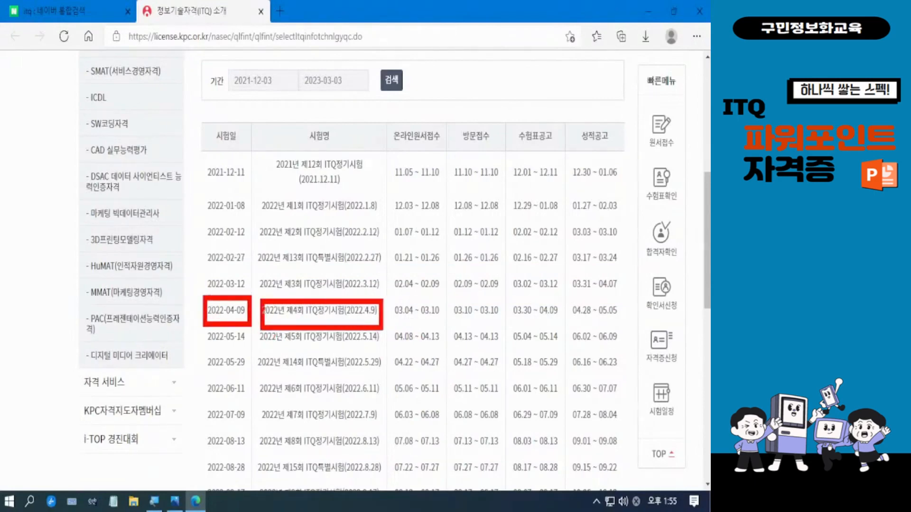
pyautogui.press('Escape')
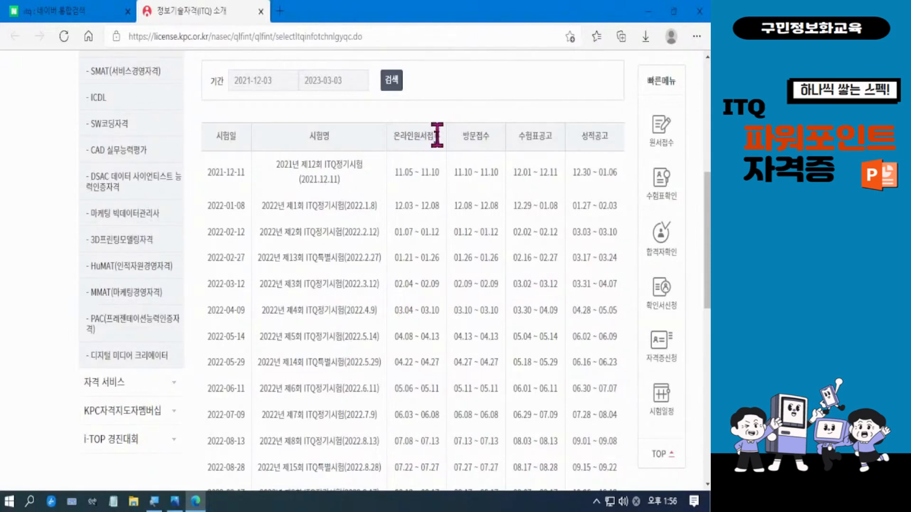
pyautogui.scroll(7, 459, 209)
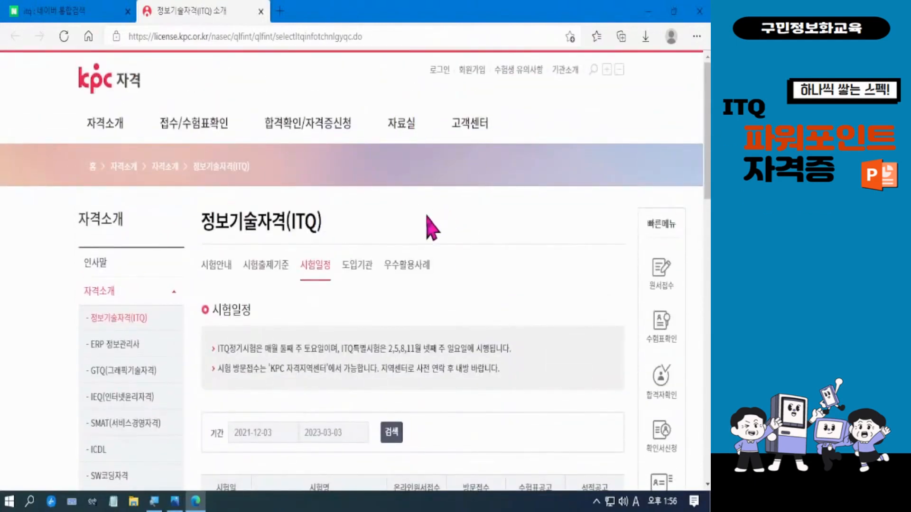
# Open the 기출/샘플문제 page under 시험정보 in the 자료실 section and go to its search filters.
pyautogui.moveTo(402, 135)
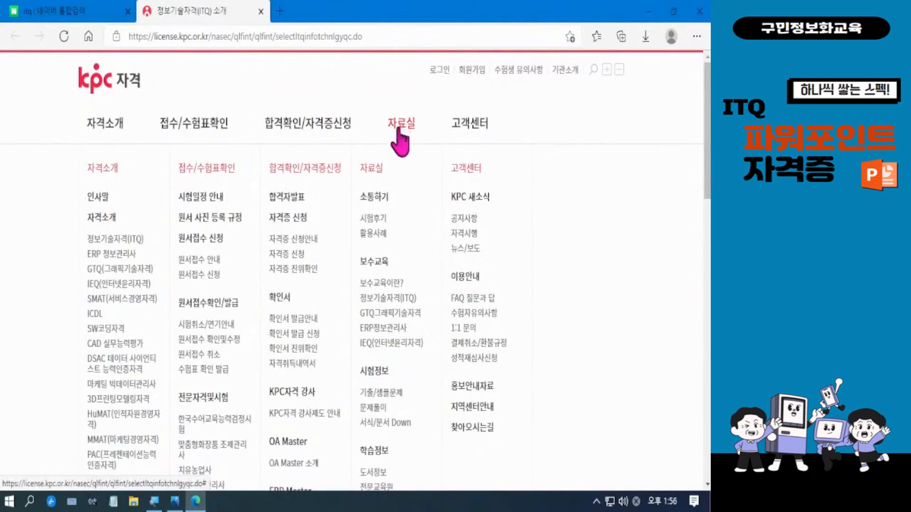
pyautogui.click(407, 138)
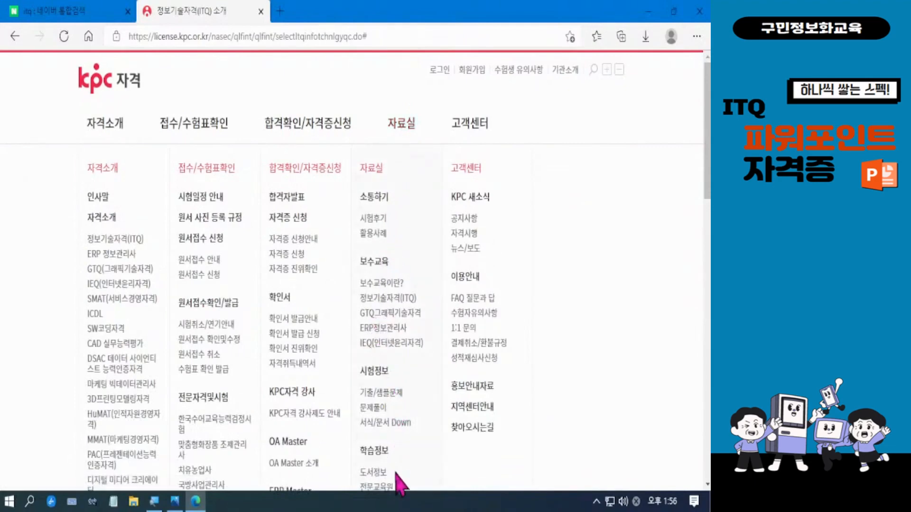
pyautogui.click(391, 397)
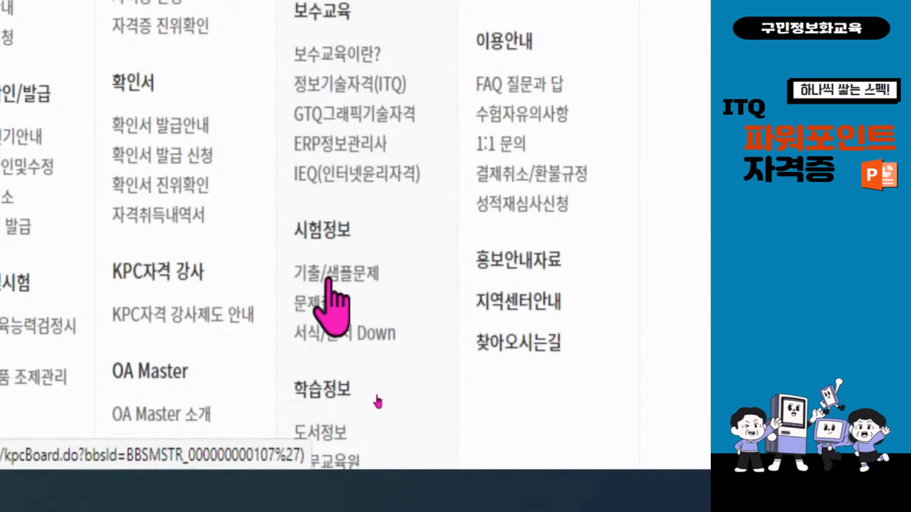
pyautogui.click(328, 279)
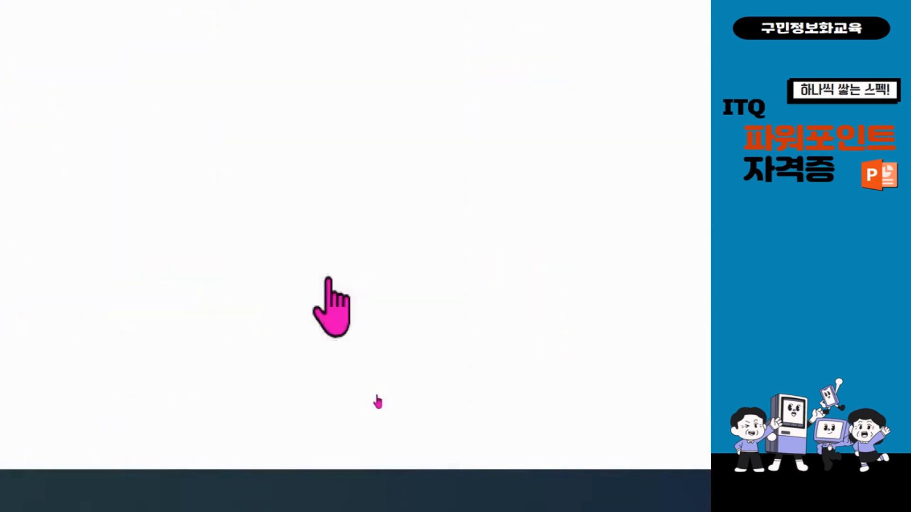
pyautogui.scroll(-5, 472, 311)
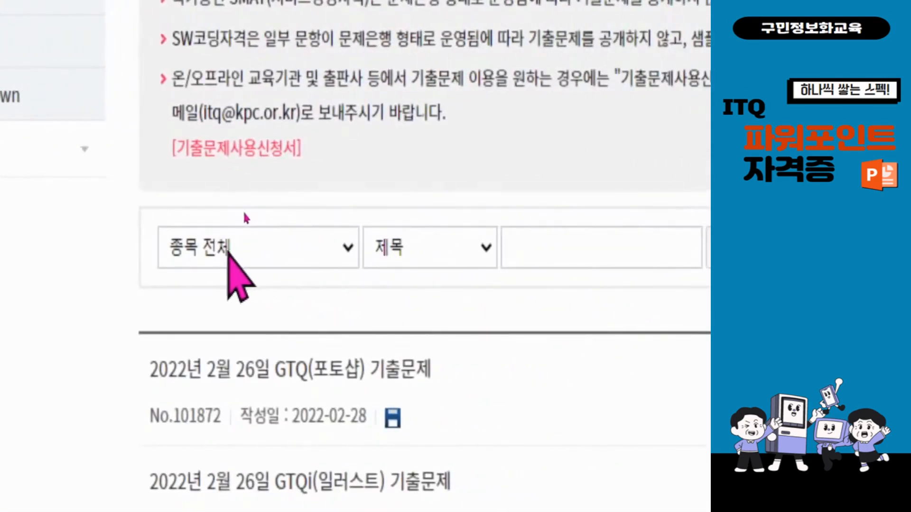
# Filter the past exam list by 정보기술자격(ITQ) and search the titles for 파워포인트.
pyautogui.click(224, 252)
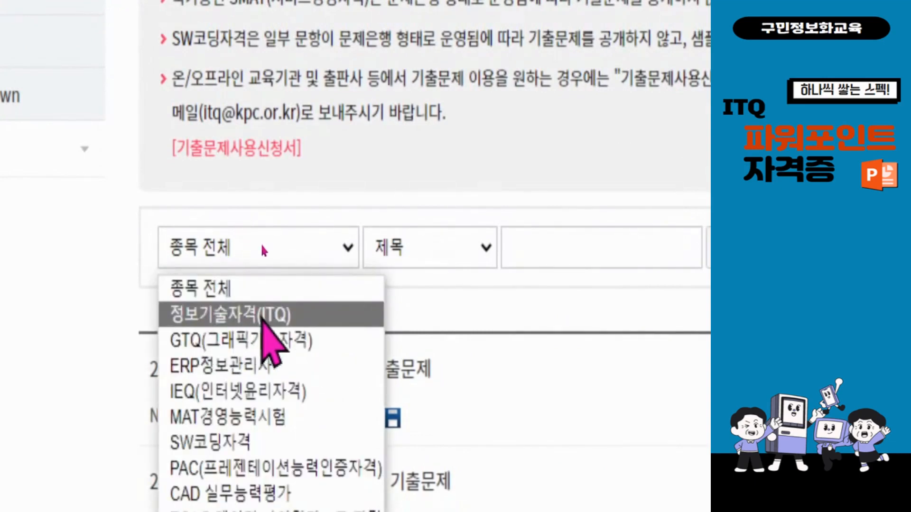
pyautogui.click(262, 315)
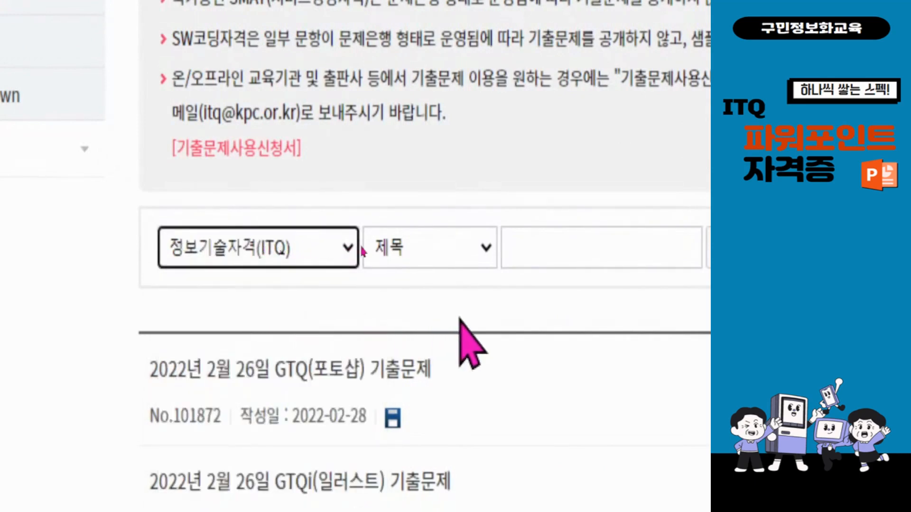
pyautogui.scroll(-2, 420, 342)
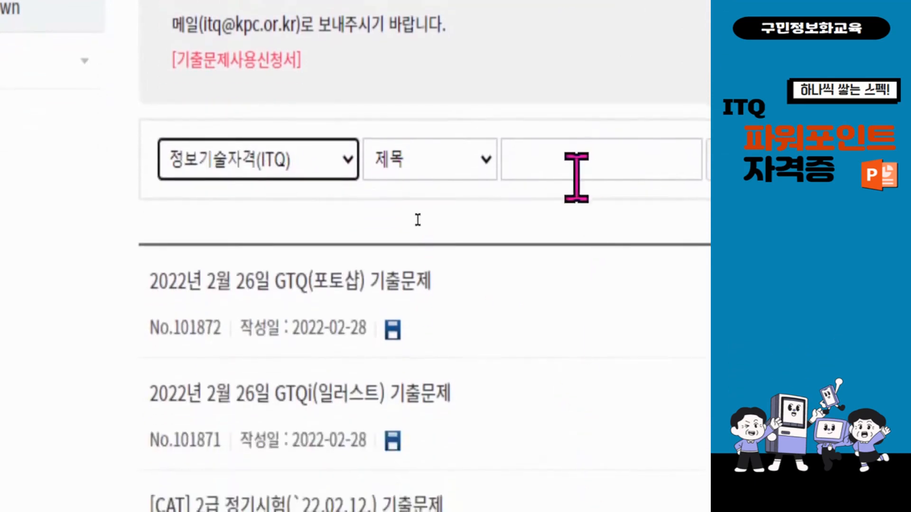
pyautogui.click(562, 167)
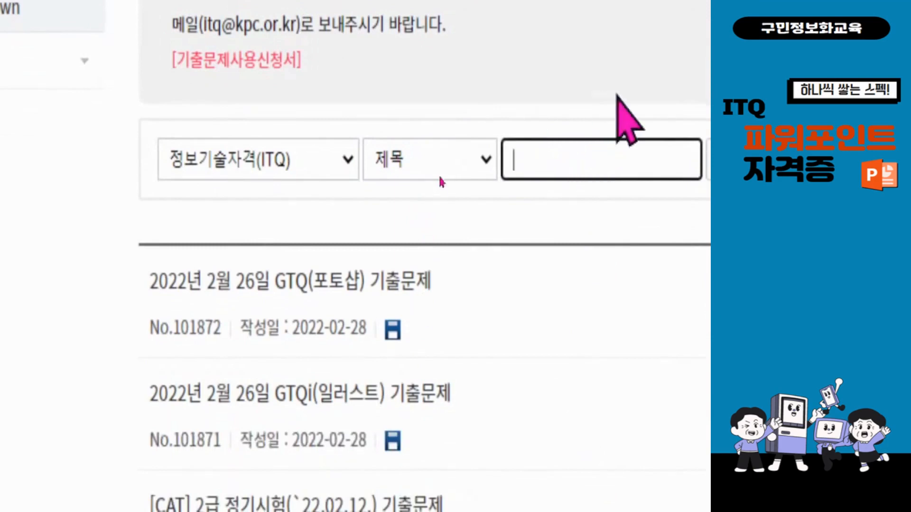
pyautogui.write('v')
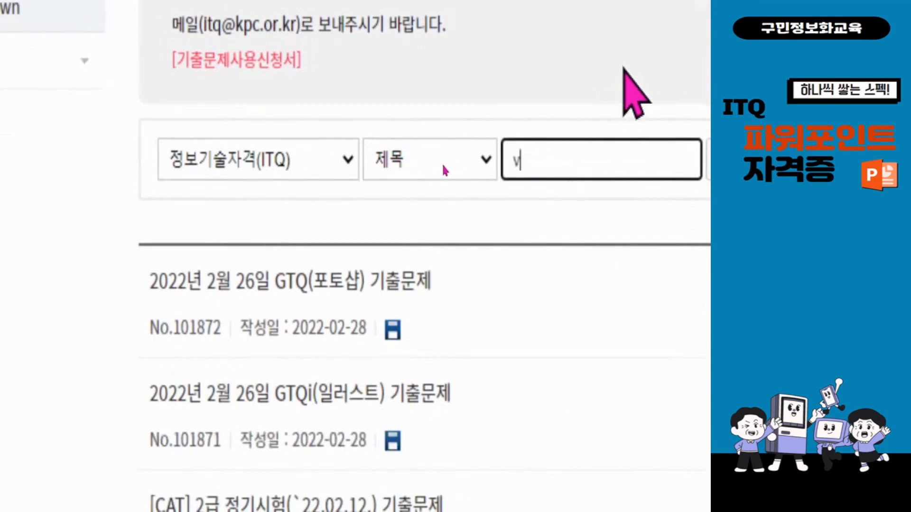
pyautogui.press('BackSpace')
pyautogui.write('파워포이')
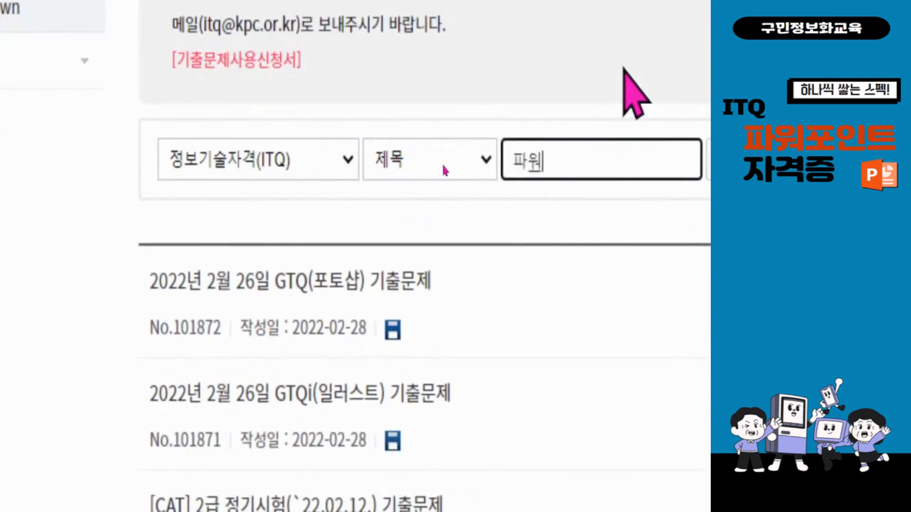
pyautogui.write('ㄴ트')
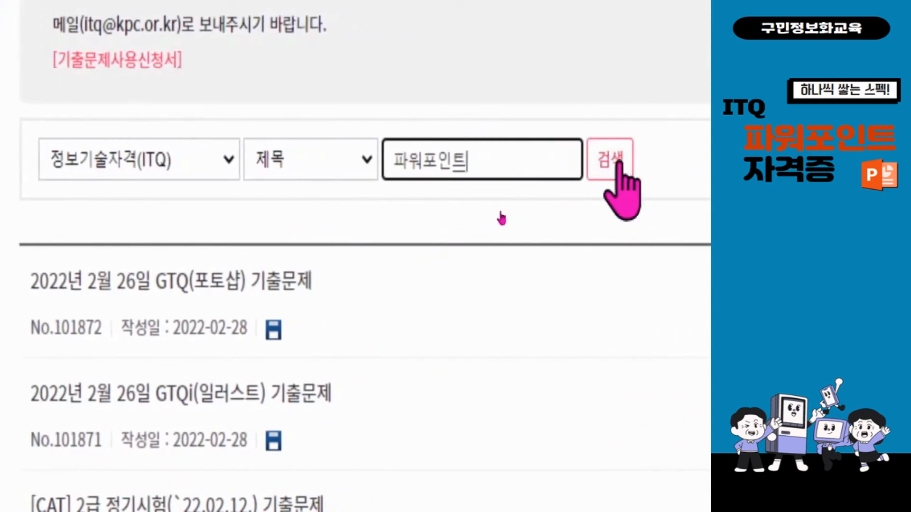
pyautogui.press('Return')
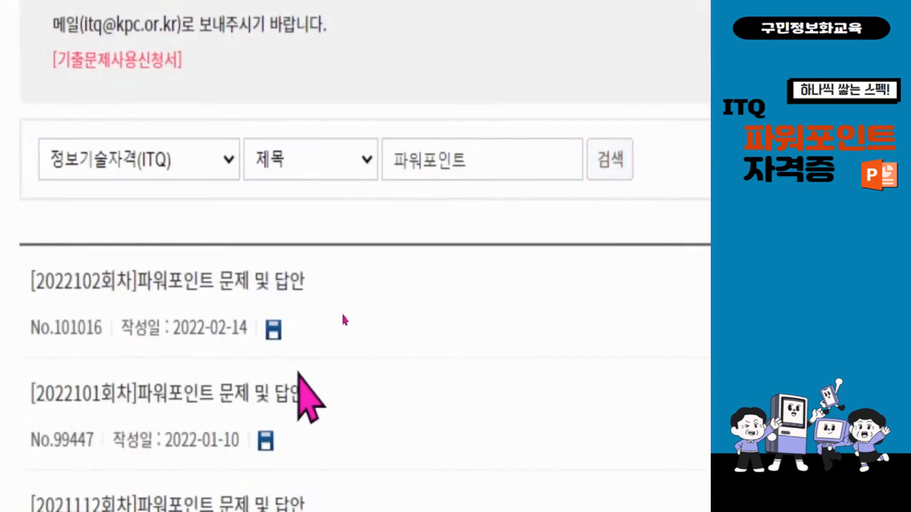
pyautogui.scroll(-2, 372, 409)
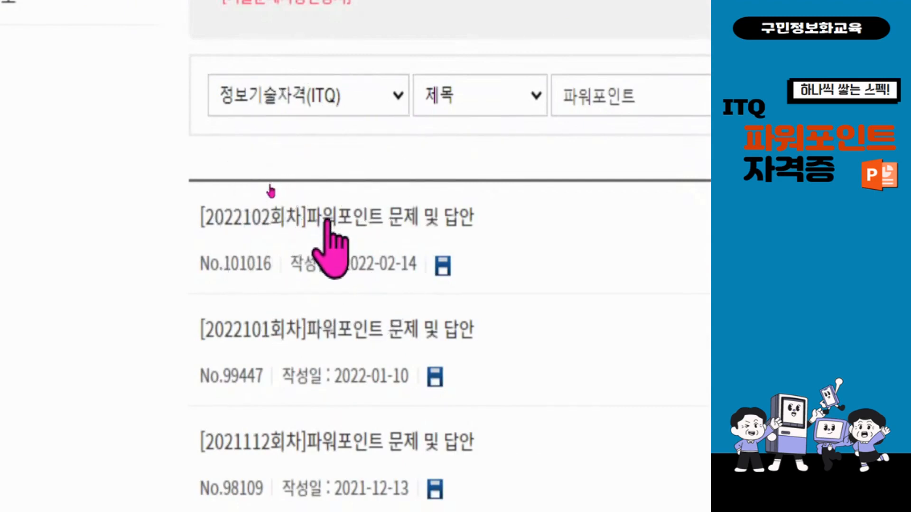
# Download 102_파워포인트.zip from the [2022102회차]파워포인트 문제 및 답안 post and show the file in its download folder.
pyautogui.click(344, 216)
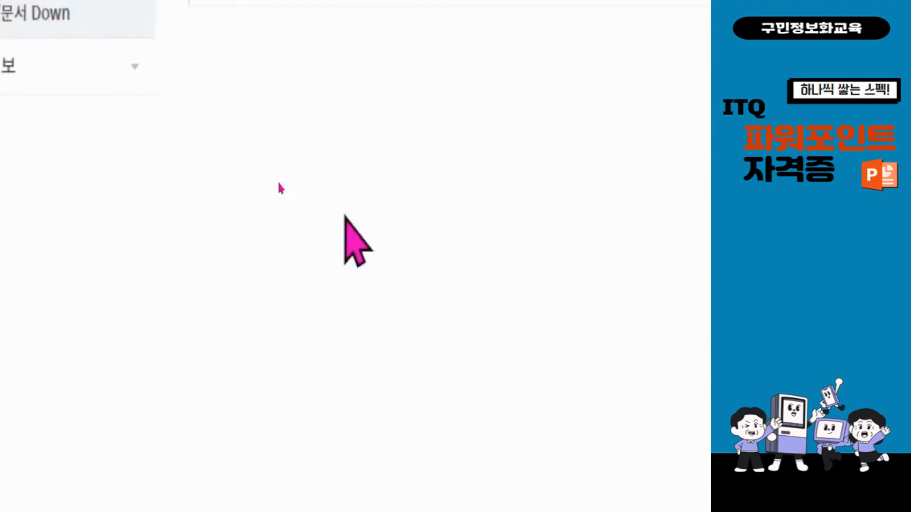
pyautogui.hotkey('ctrl', '4')
pyautogui.scroll(5, 375, 298)
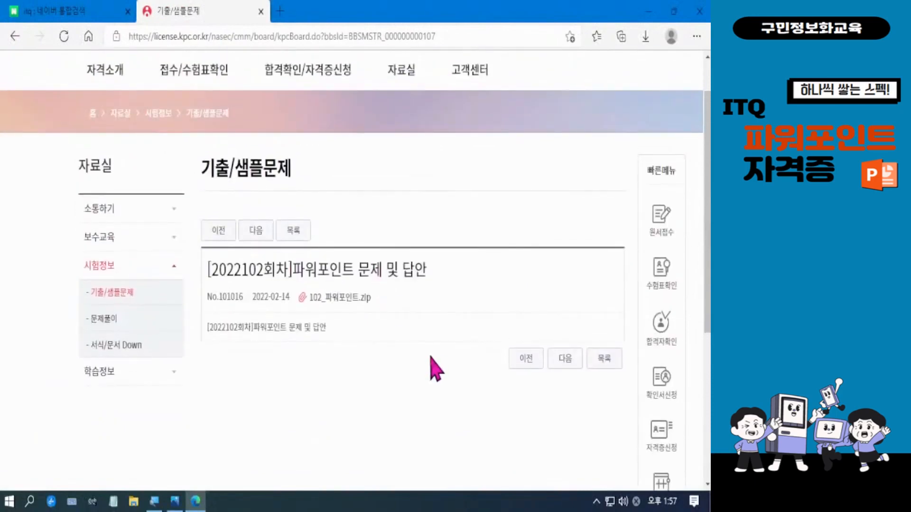
pyautogui.hotkey('ctrl', '4')
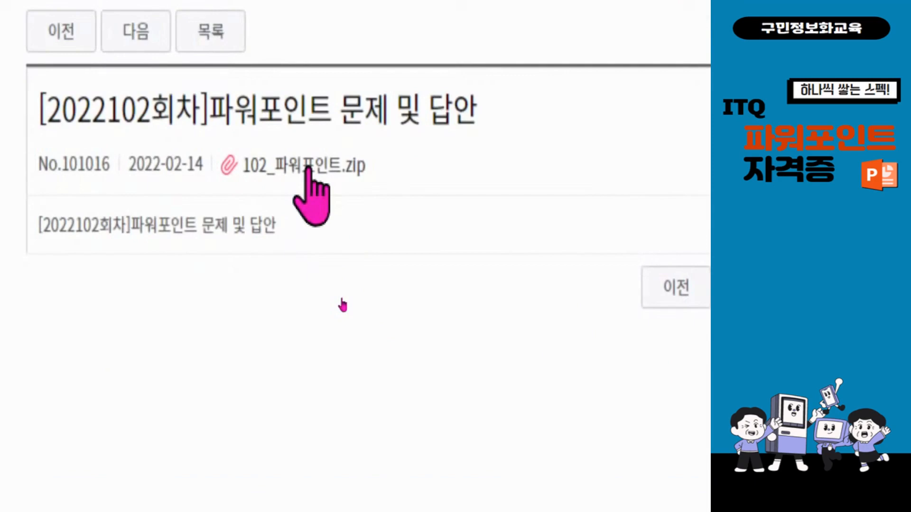
pyautogui.click(308, 166)
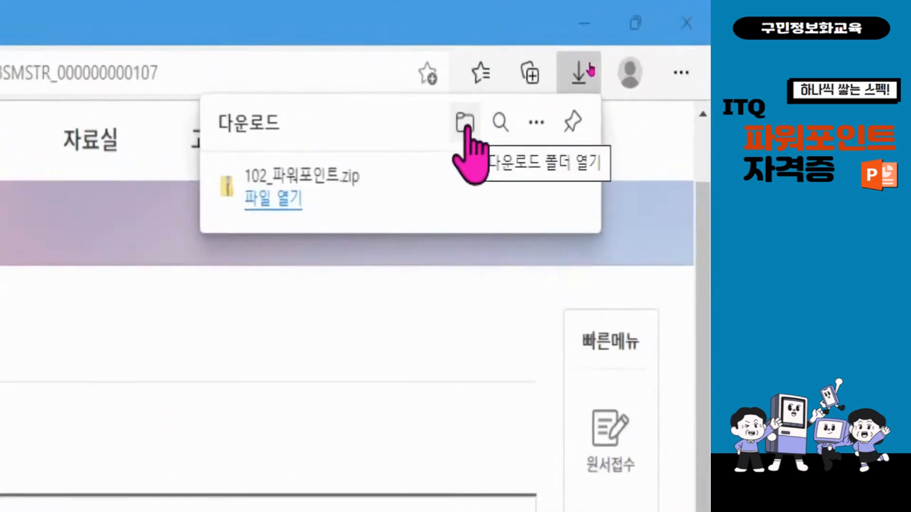
pyautogui.moveTo(468, 179)
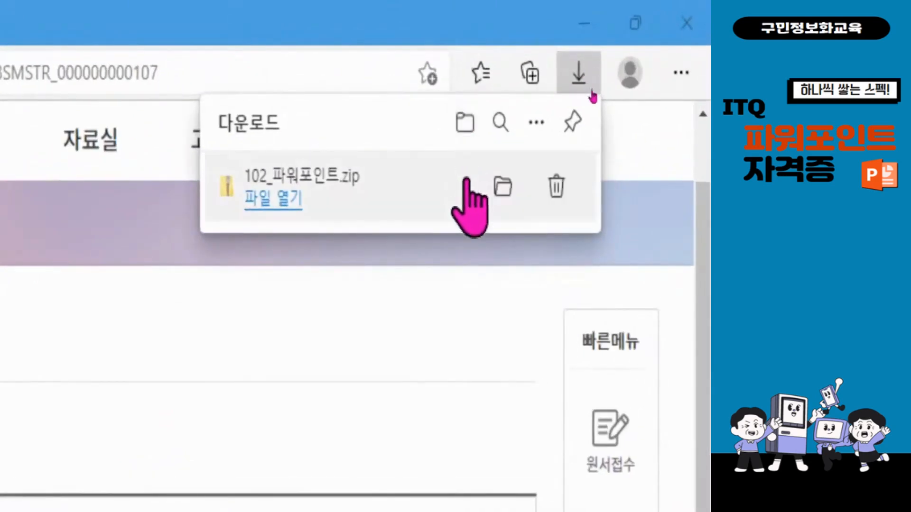
pyautogui.click(503, 187)
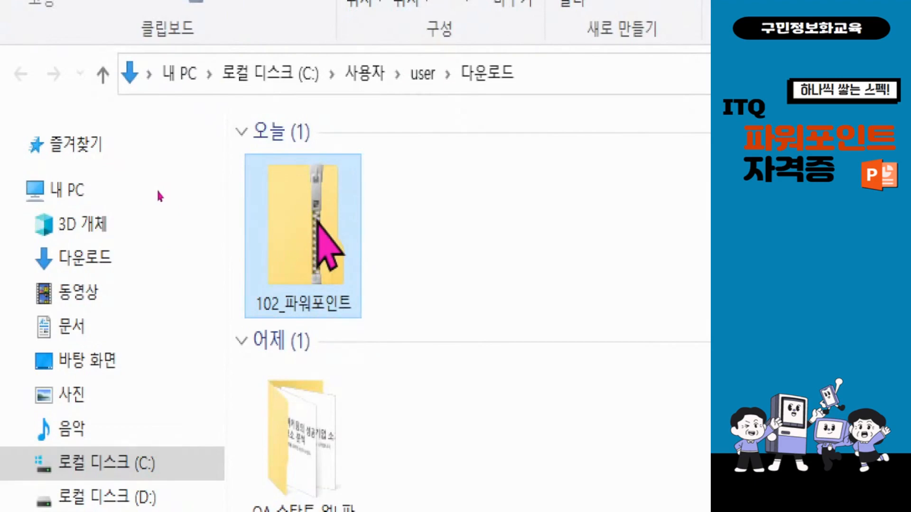
# Extract the 102_파워포인트 archive into the 102_파워포인트 folder in Downloads and close the window of extracted files.
pyautogui.rightClick(317, 221)
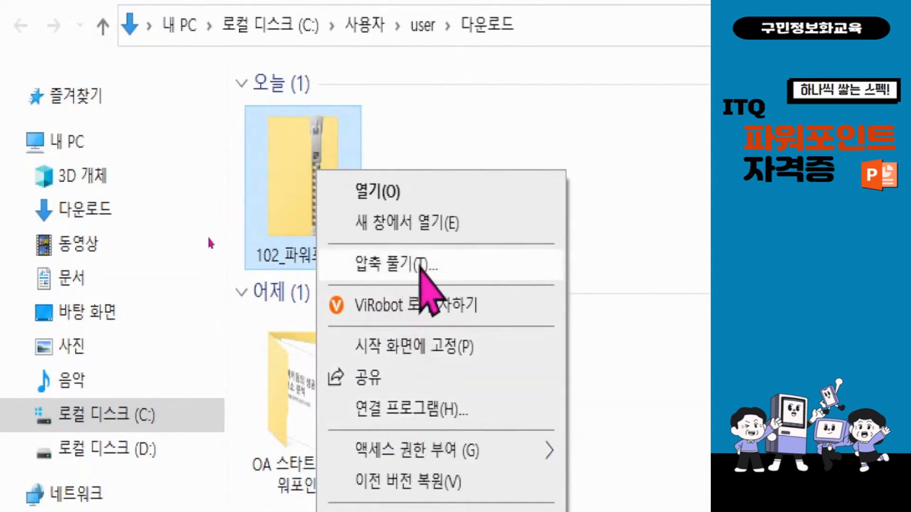
pyautogui.click(419, 265)
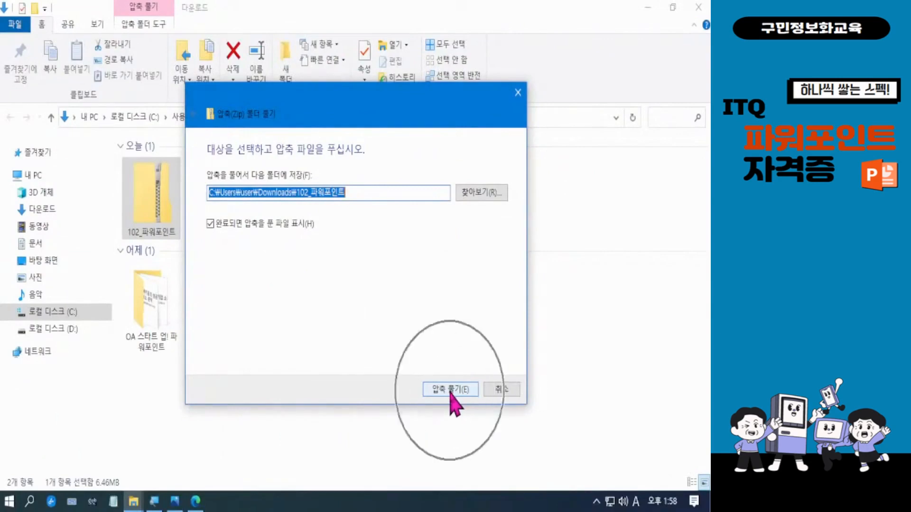
pyautogui.click(451, 390)
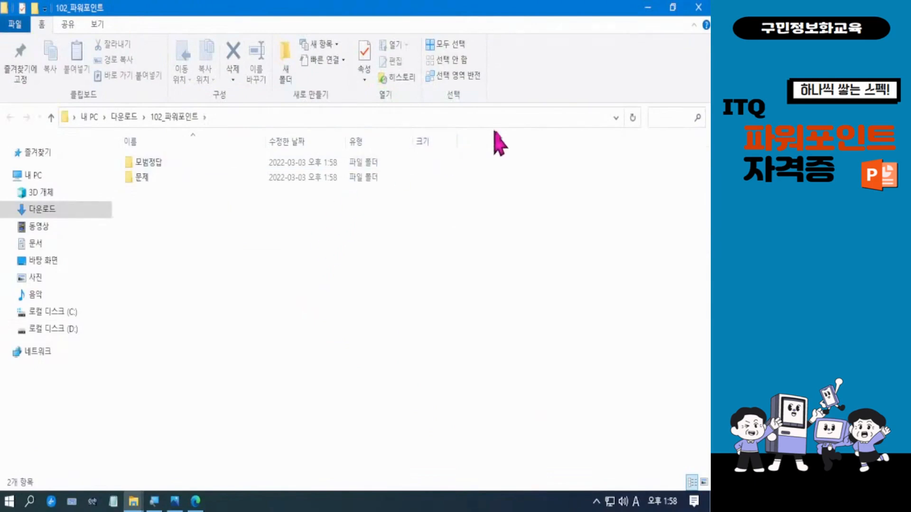
pyautogui.click(673, 7)
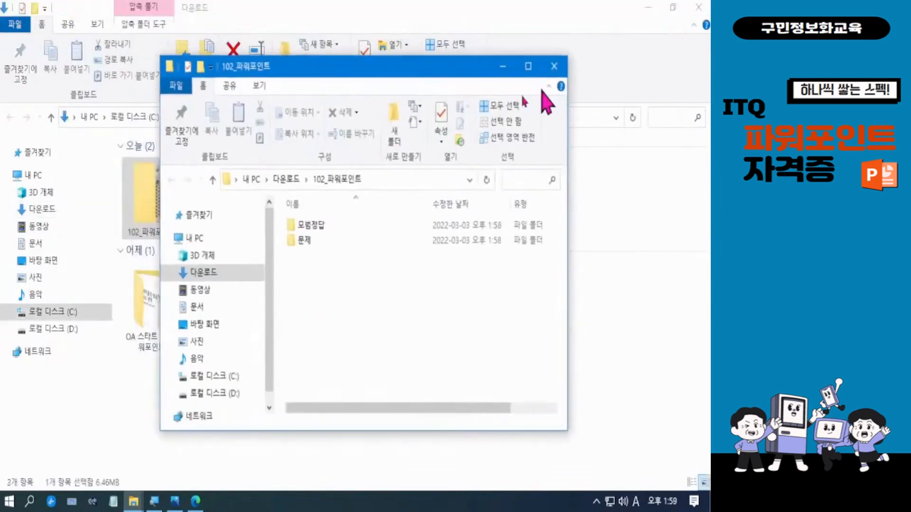
pyautogui.moveTo(405, 69); pyautogui.dragTo(450, 86)
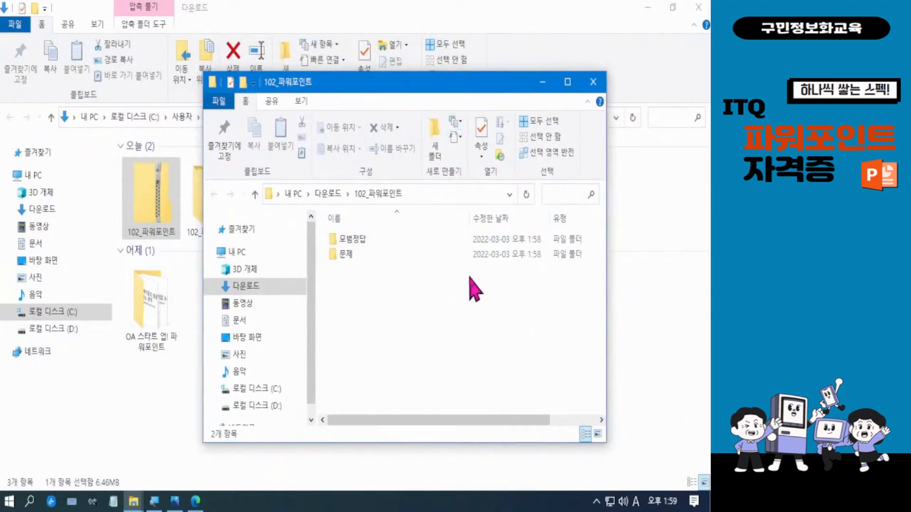
pyautogui.click(594, 82)
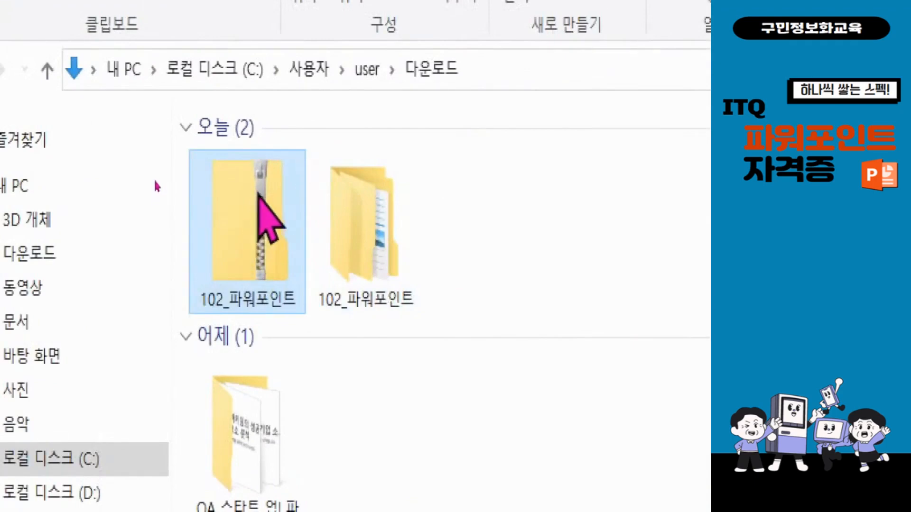
# Delete the 102_파워포인트 zip archive and open the 문제 folder inside the extracted 102_파워포인트 folder.
pyautogui.rightClick(254, 209)
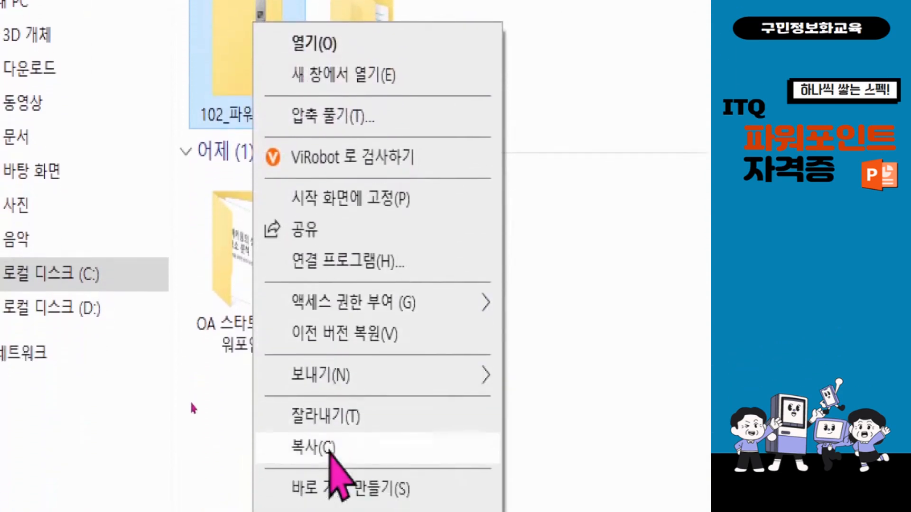
pyautogui.click(346, 443)
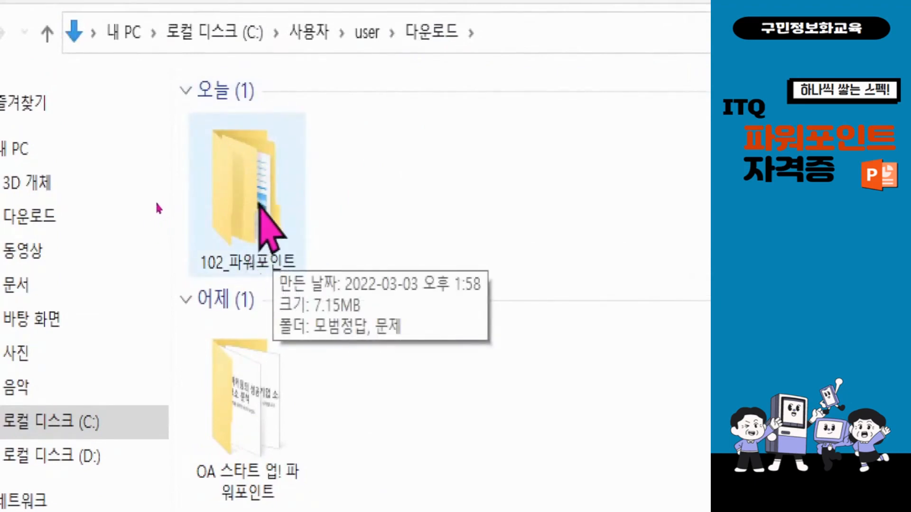
pyautogui.click(254, 204)
pyautogui.doubleClick(254, 204)
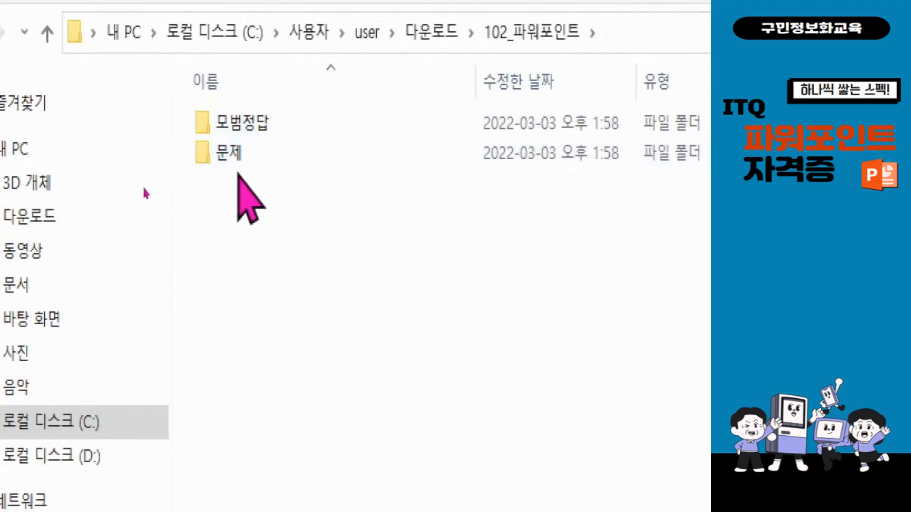
pyautogui.doubleClick(223, 156)
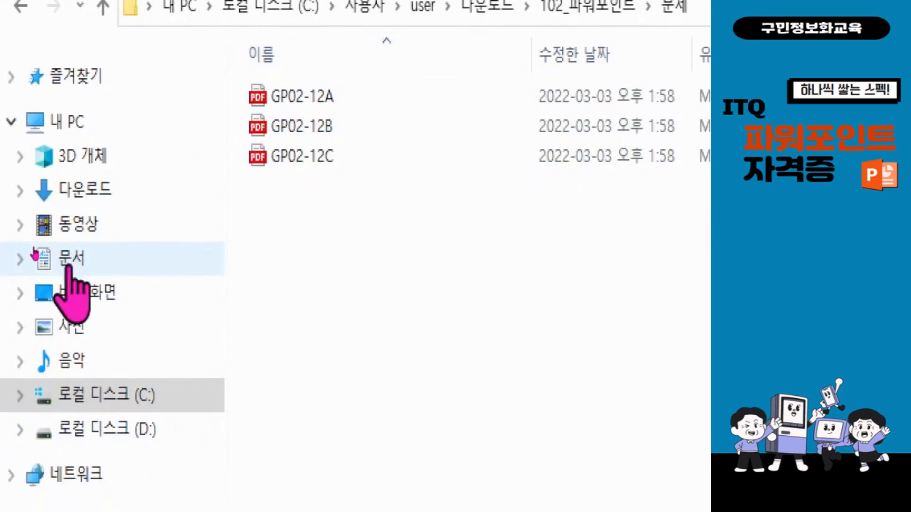
# Open the 문제1_GP01-08A PDF from the ITQ folder in 문서 and review its 수험자 유의사항, 답안 작성요령 and slide 2 conditions.
pyautogui.click(33, 252)
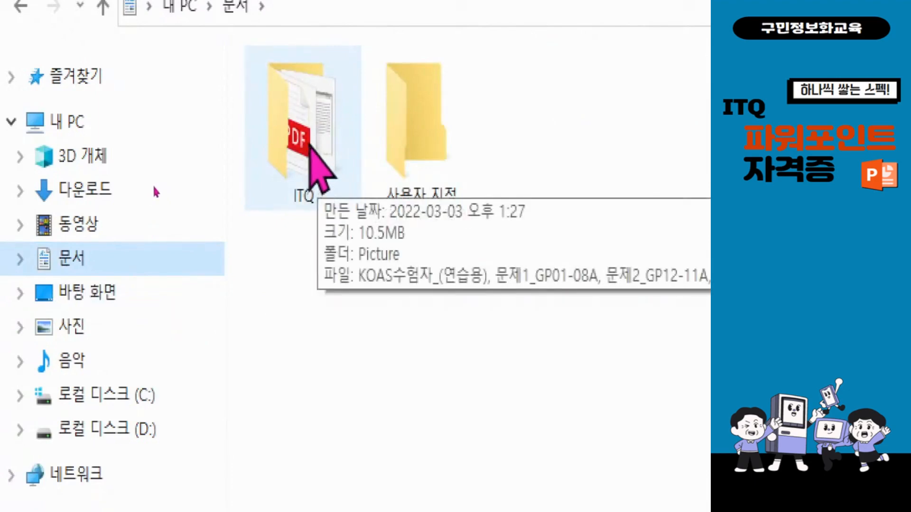
pyautogui.doubleClick(309, 152)
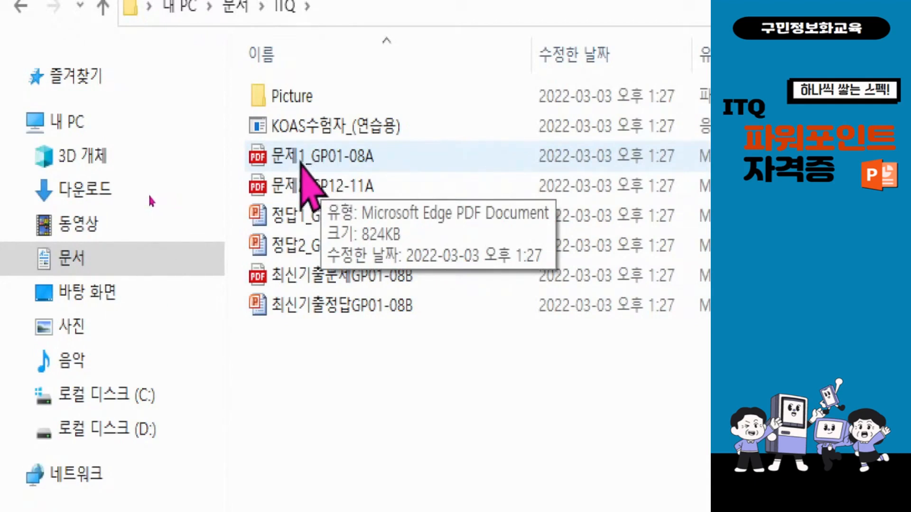
pyautogui.doubleClick(300, 161)
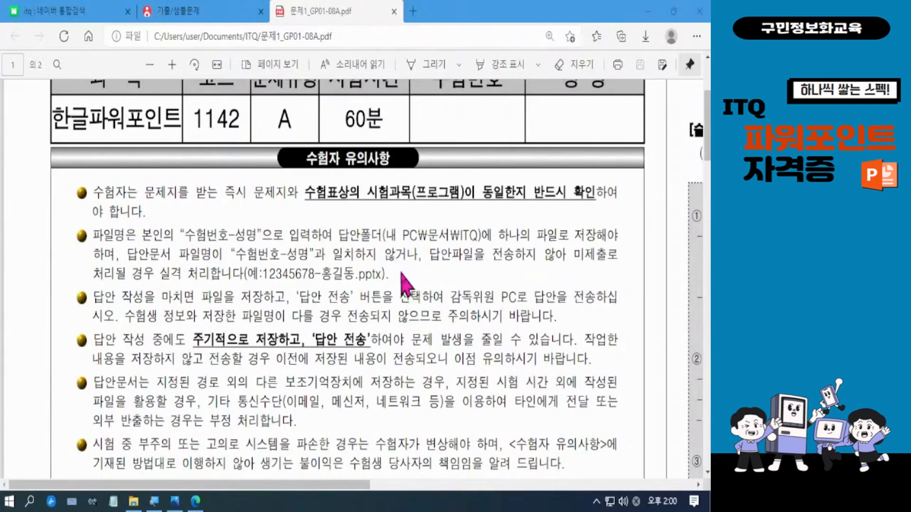
pyautogui.scroll(-10, 405, 290)
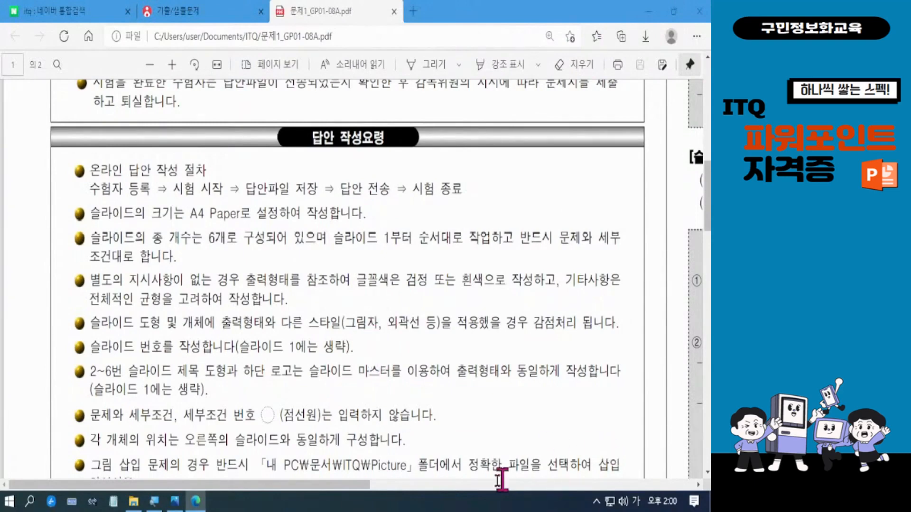
pyautogui.moveTo(358, 489); pyautogui.dragTo(646, 499)
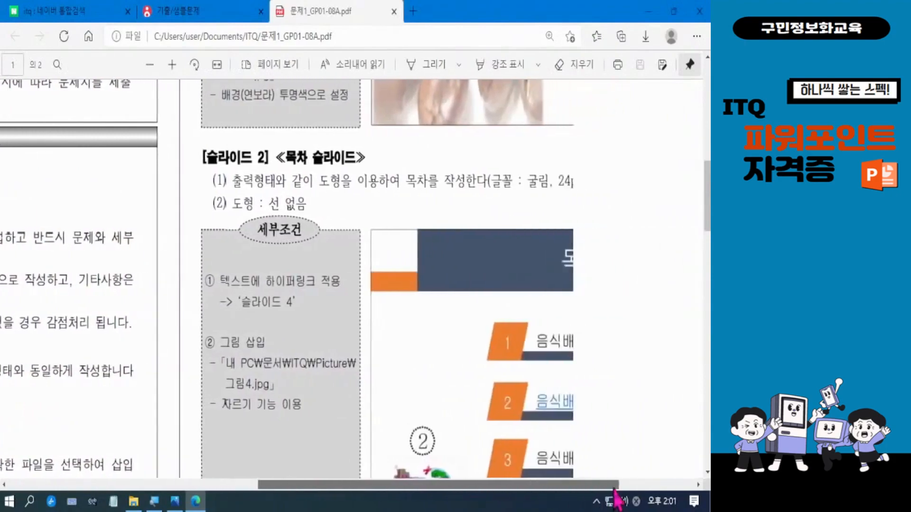
# Review the 전체구성 requirements, marking the 슬라이드 크기 및 순서 line, and read the 슬라이드 1 표지 디자인 conditions.
pyautogui.scroll(5, 568, 275)
pyautogui.scroll(5, 568, 275)
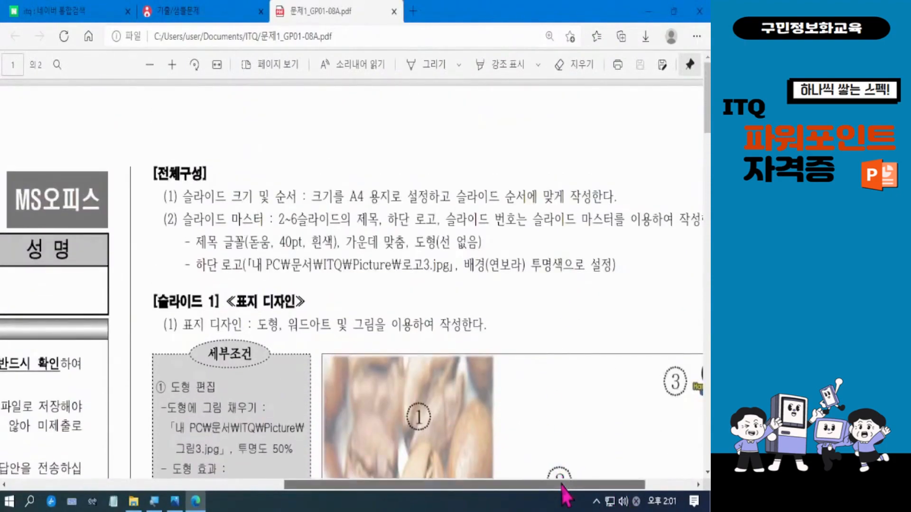
pyautogui.moveTo(557, 484); pyautogui.dragTo(614, 490)
pyautogui.scroll(-2, 496, 304)
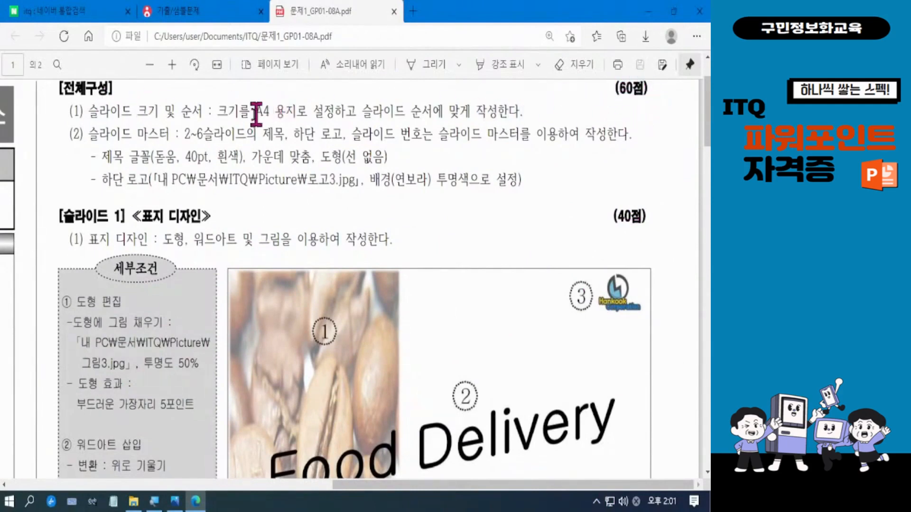
pyautogui.moveTo(90, 111); pyautogui.dragTo(517, 111)
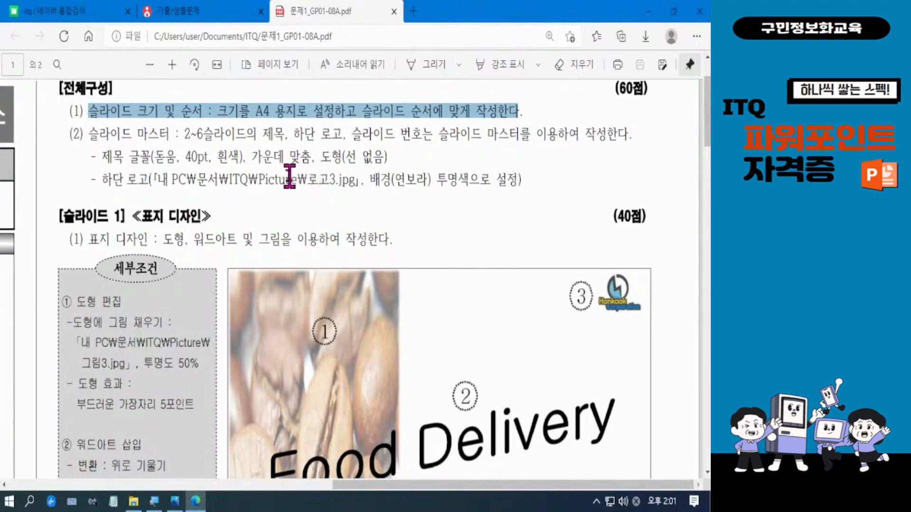
pyautogui.scroll(-3, 292, 236)
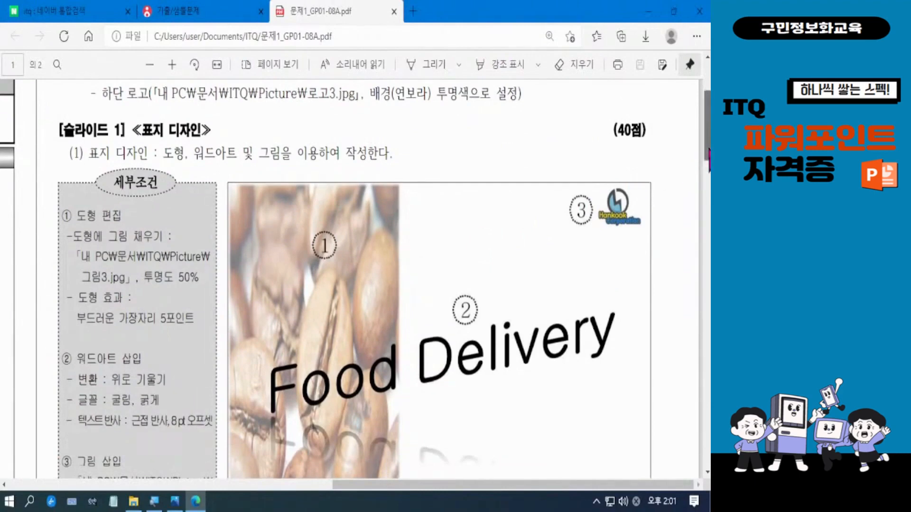
pyautogui.scroll(-1, 680, 164)
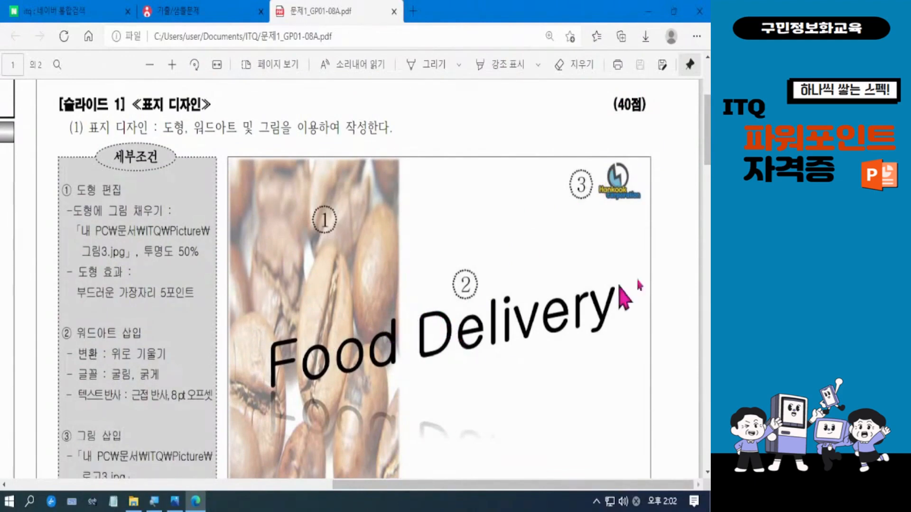
pyautogui.scroll(-1, 351, 280)
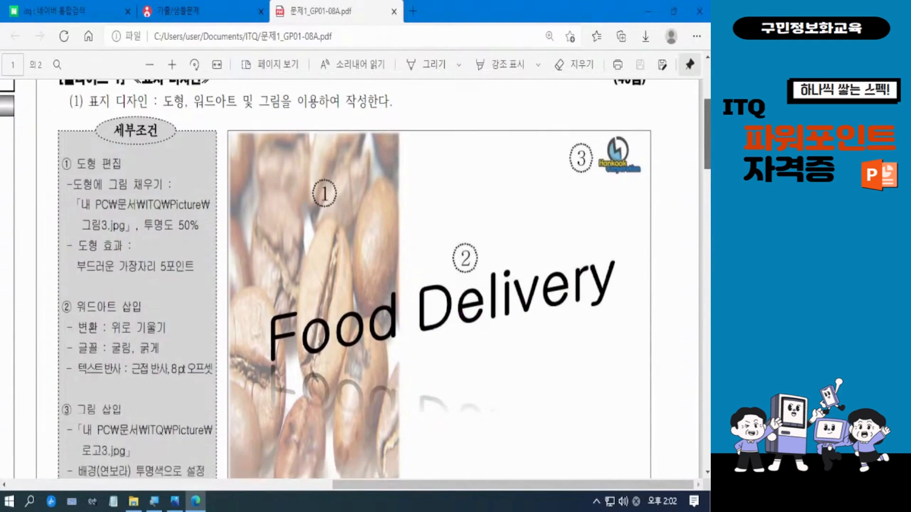
pyautogui.scroll(-2, 351, 280)
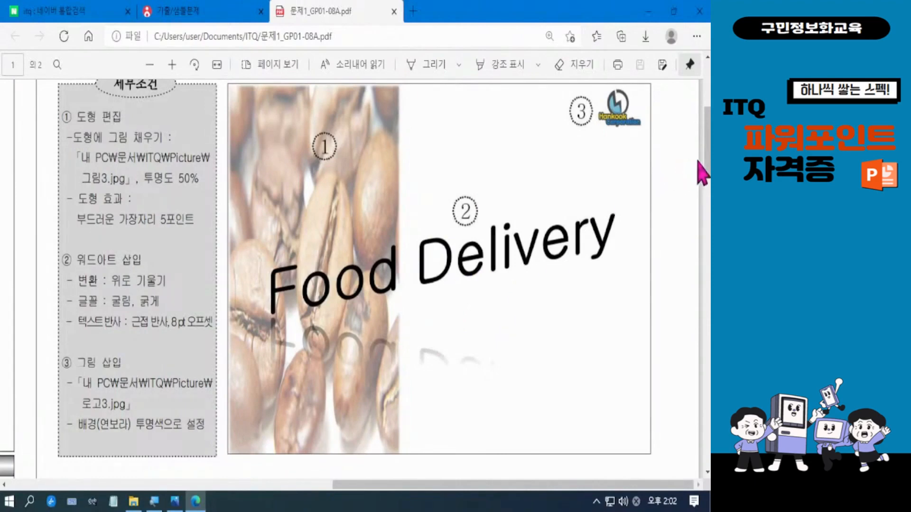
# Examine the 슬라이드 2 목차 슬라이드 conditions and sample, temporarily marking the 자르기 기능 line in 세부조건.
pyautogui.scroll(-3, 704, 179)
pyautogui.moveTo(707, 187); pyautogui.dragTo(707, 230)
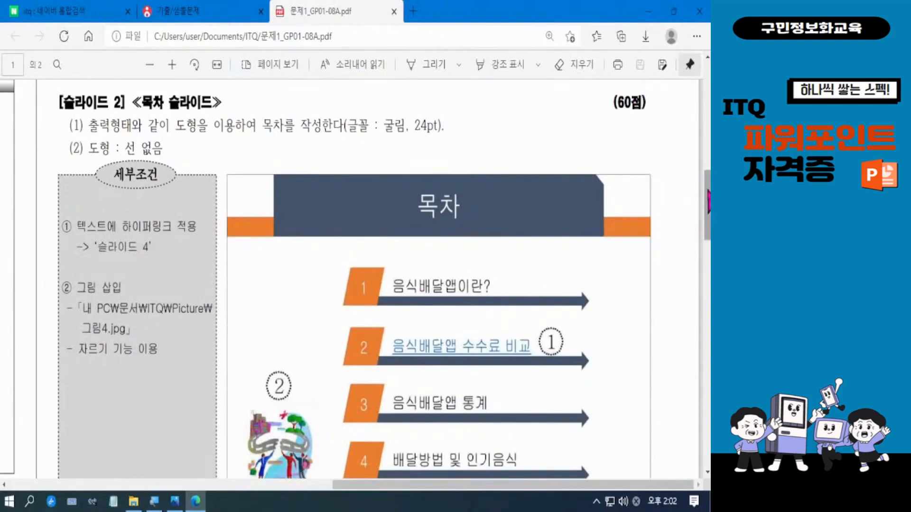
pyautogui.moveTo(707, 193); pyautogui.dragTo(708, 195)
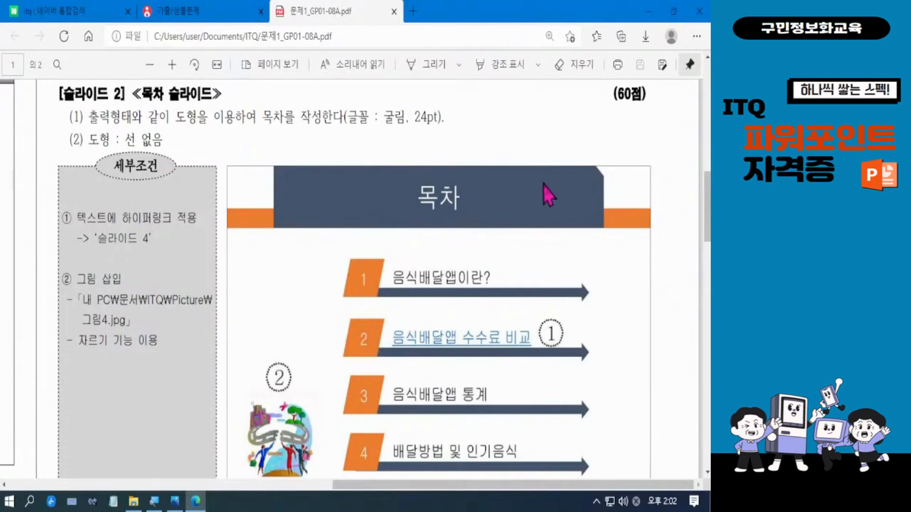
pyautogui.scroll(-2, 707, 213)
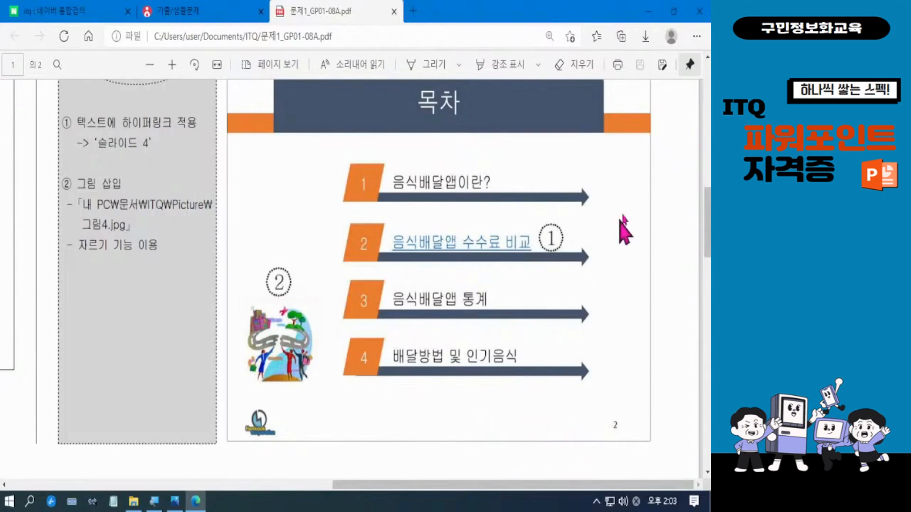
pyautogui.scroll(2, 707, 223)
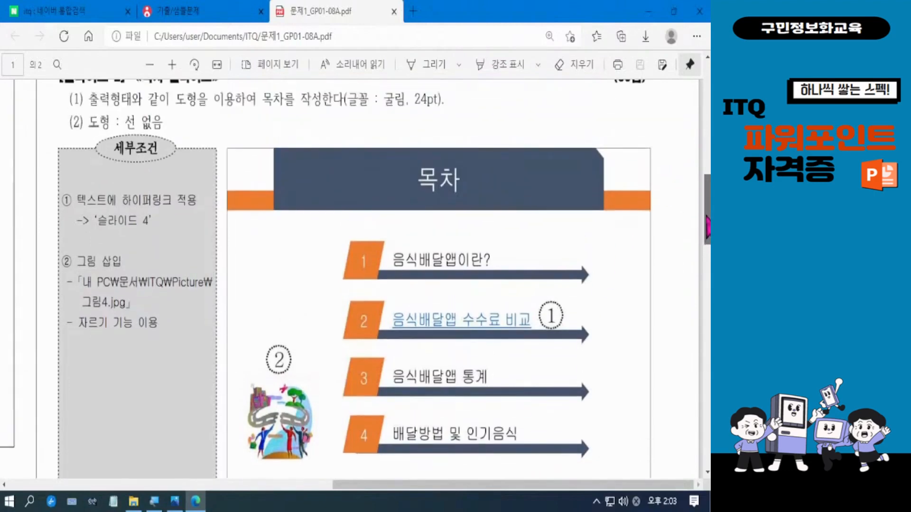
pyautogui.scroll(1, 707, 227)
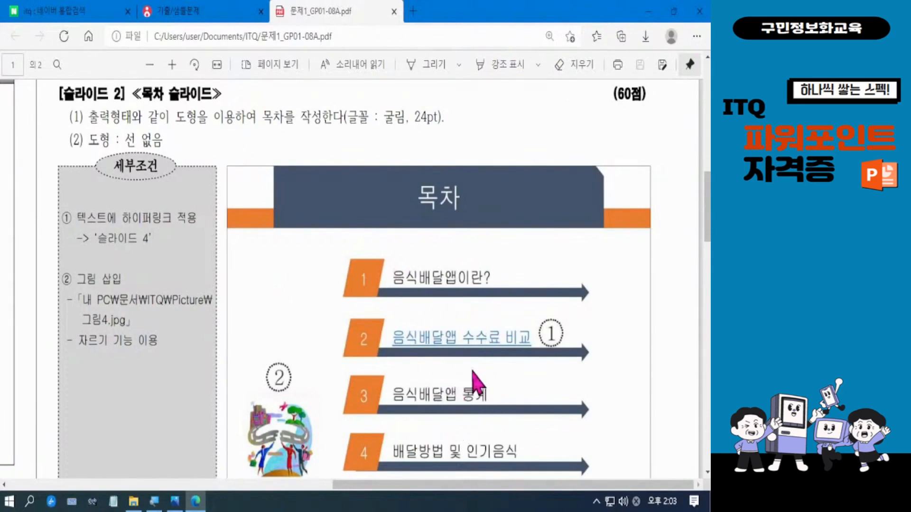
pyautogui.scroll(-1, 707, 233)
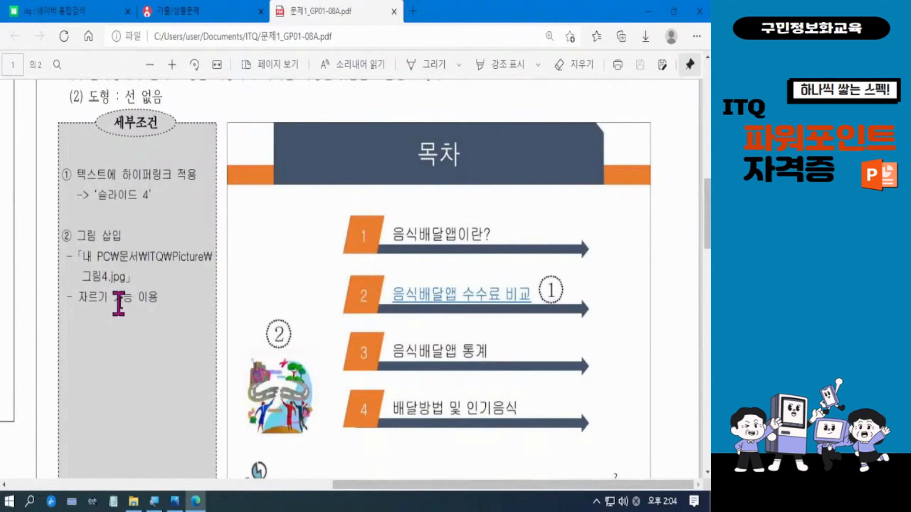
pyautogui.moveTo(71, 298); pyautogui.dragTo(138, 299)
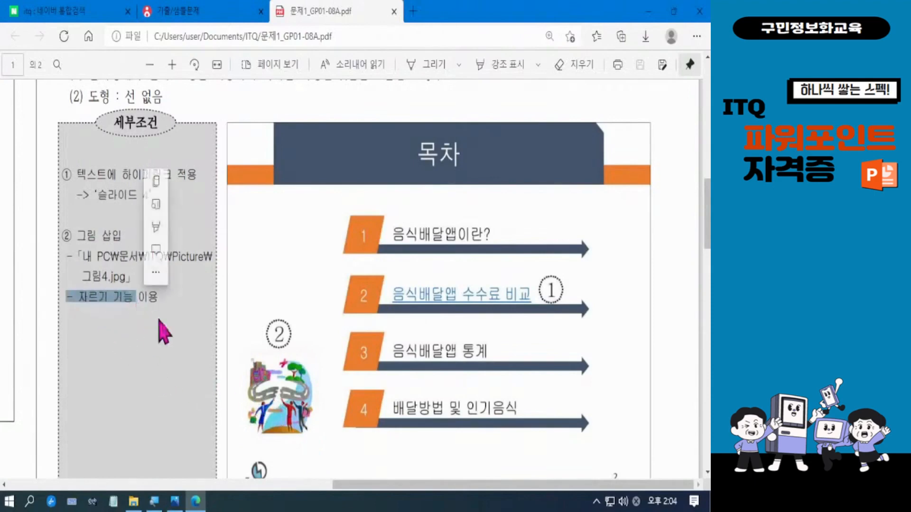
pyautogui.click(163, 366)
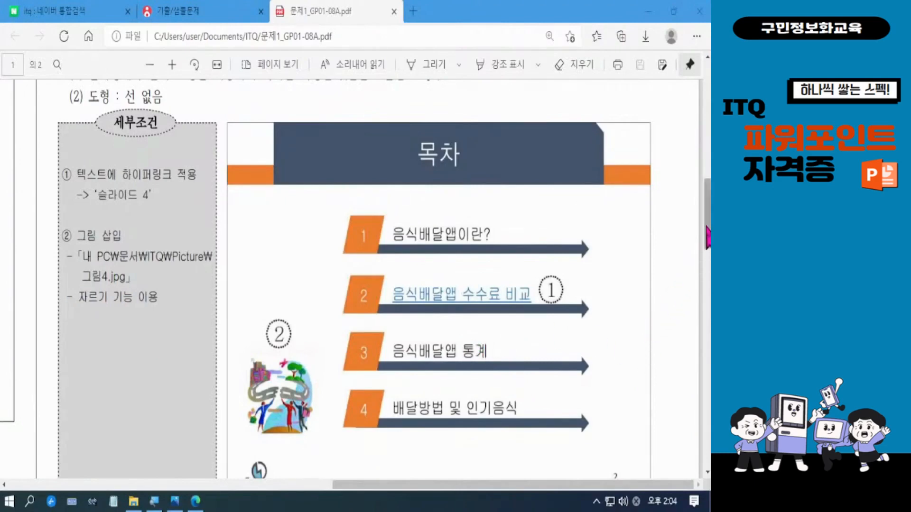
# Go to page 2 of the PDF and read the 슬라이드 3 텍스트/동영상 슬라이드 conditions and sample output.
pyautogui.moveTo(707, 237); pyautogui.dragTo(708, 356)
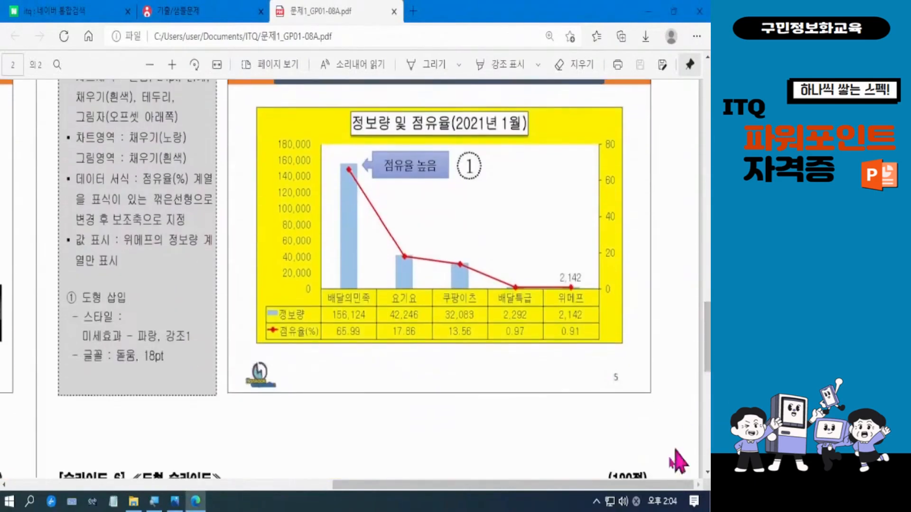
pyautogui.moveTo(626, 484); pyautogui.dragTo(333, 485)
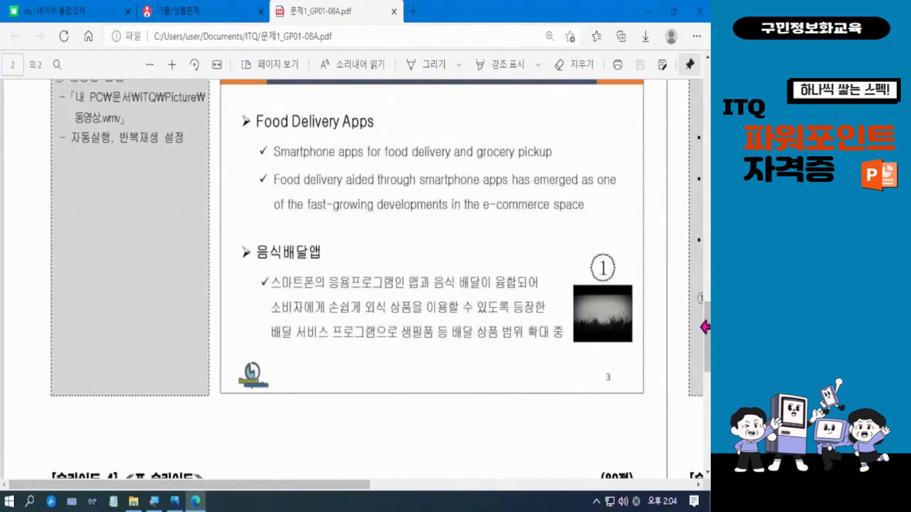
pyautogui.moveTo(705, 327); pyautogui.dragTo(707, 297)
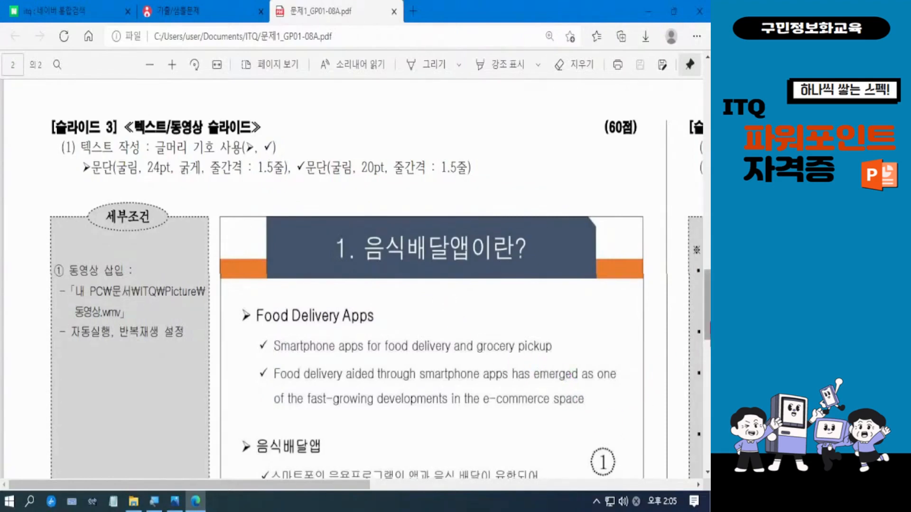
pyautogui.scroll(-3, 407, 259)
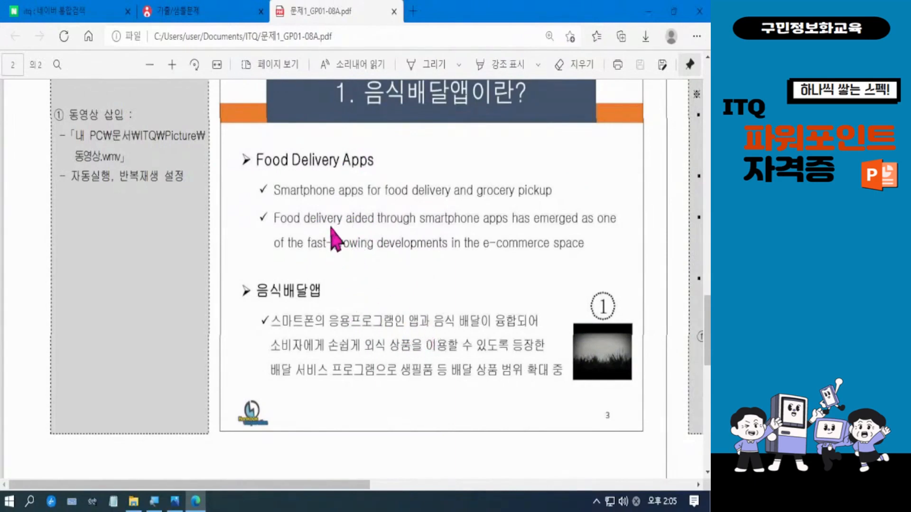
pyautogui.scroll(3, 290, 257)
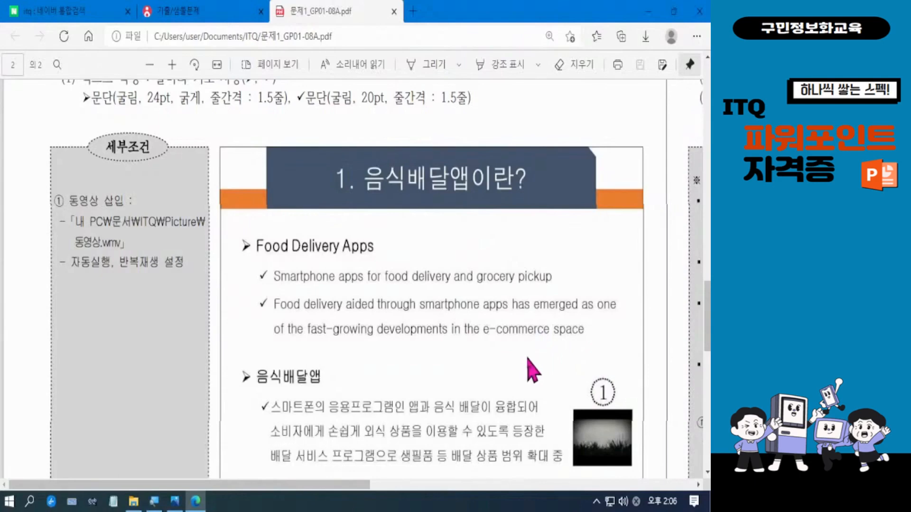
# Examine the 슬라이드 4 표 슬라이드 conditions and its sample table of 음식배달앱 수수료 비교.
pyautogui.scroll(-3, 532, 370)
pyautogui.scroll(-5, 532, 370)
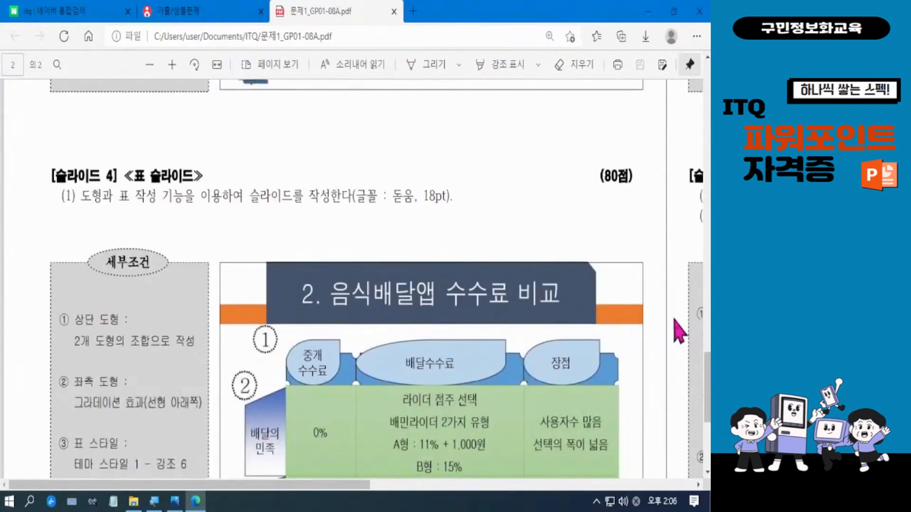
pyautogui.scroll(-2, 691, 380)
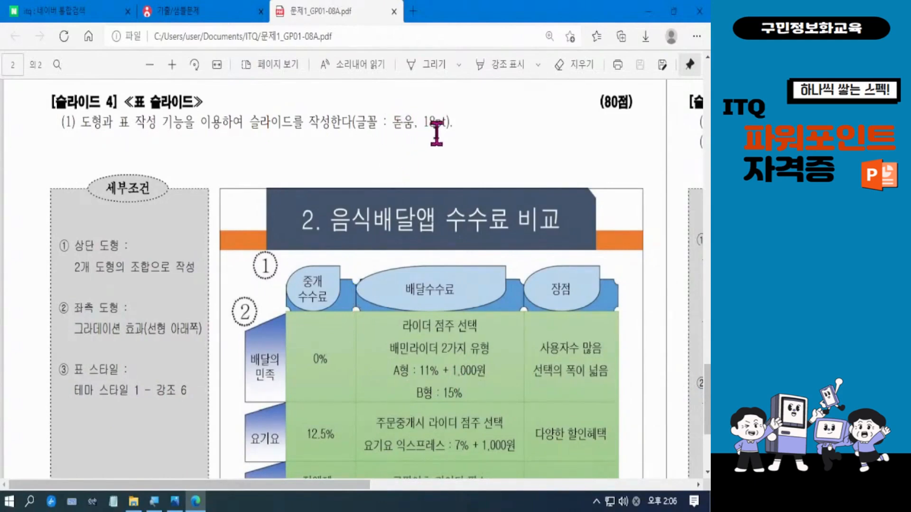
pyautogui.scroll(-2, 708, 394)
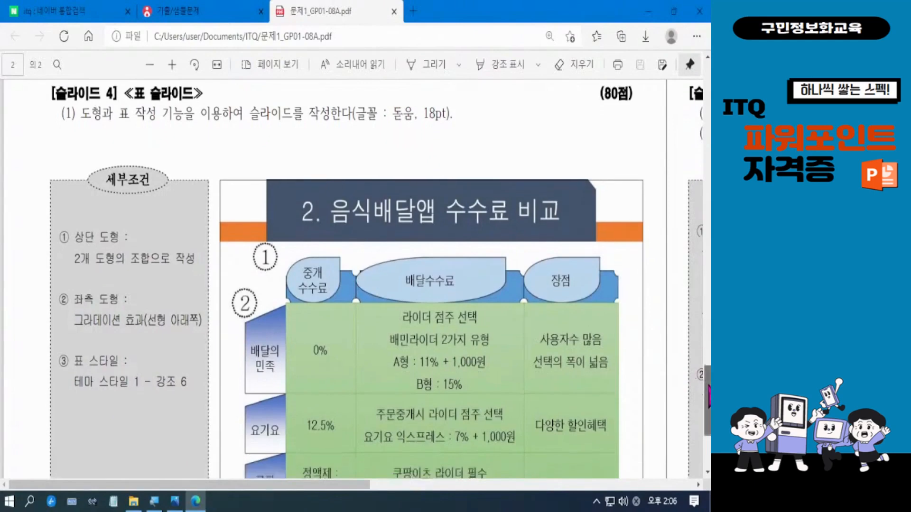
pyautogui.scroll(-3, 708, 394)
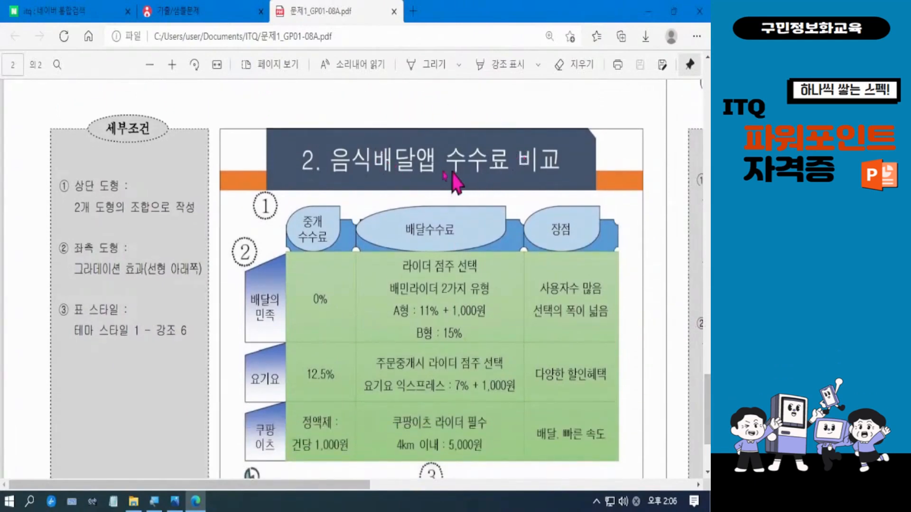
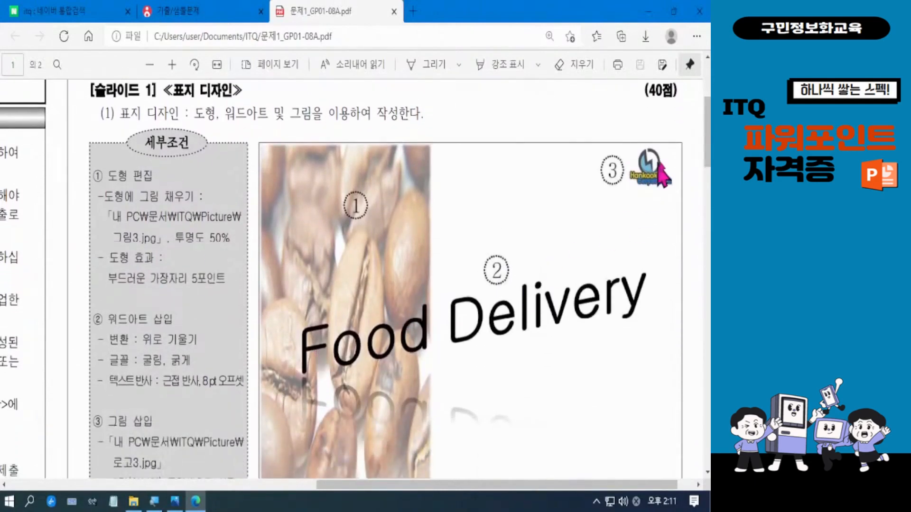
# Finish viewing the 슬라이드 1 cover sample and switch to PowerPoint 2016 with a new blank presentation.
pyautogui.moveTo(708, 148); pyautogui.dragTo(709, 157)
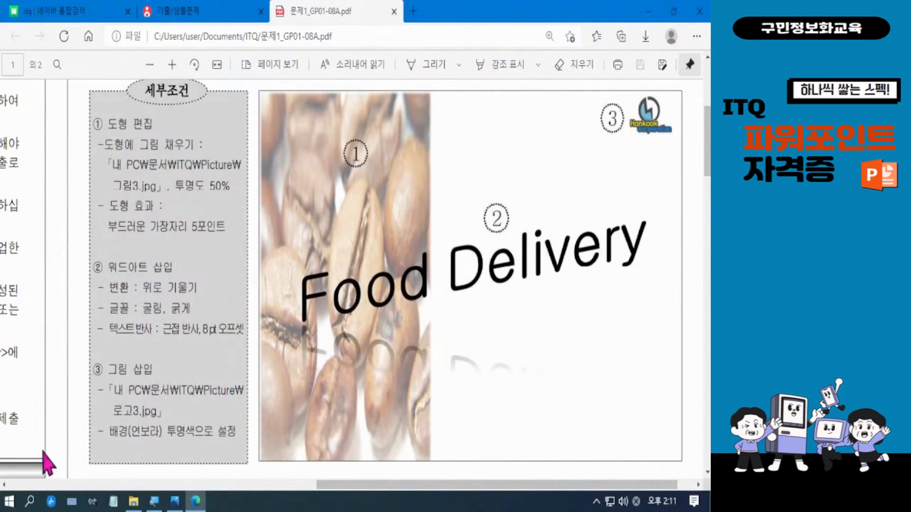
pyautogui.click(12, 506)
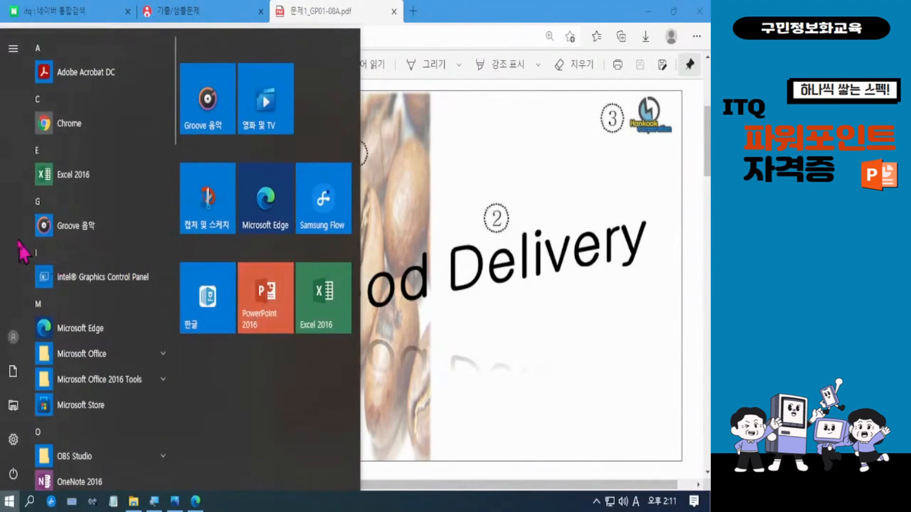
pyautogui.click(46, 250)
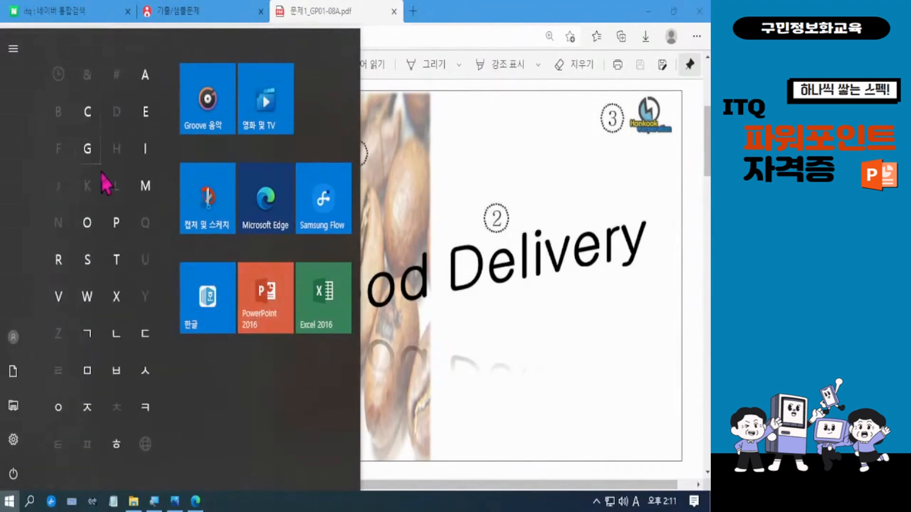
pyautogui.click(118, 224)
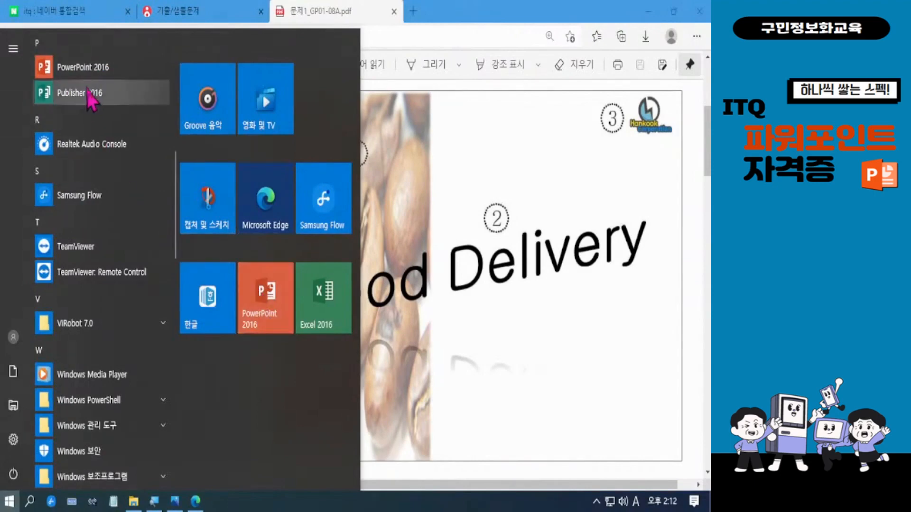
pyautogui.moveTo(90, 71); pyautogui.dragTo(266, 312)
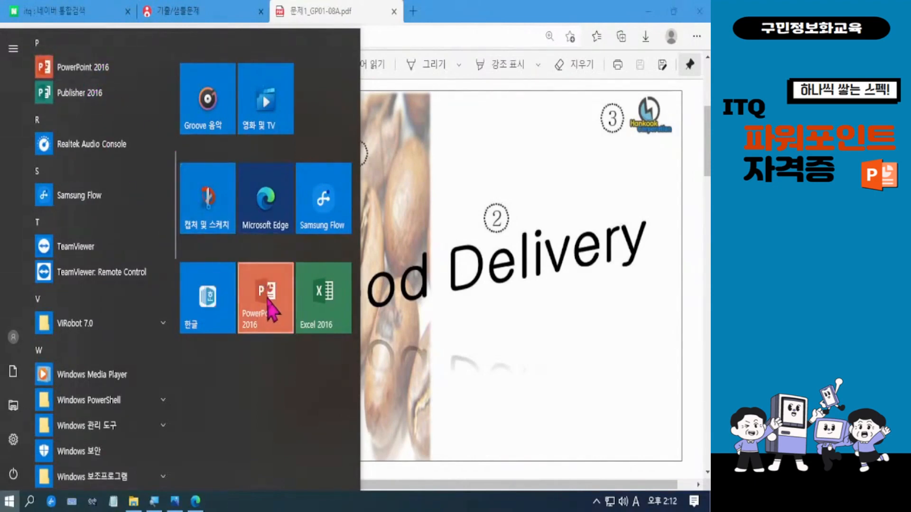
pyautogui.click(267, 308)
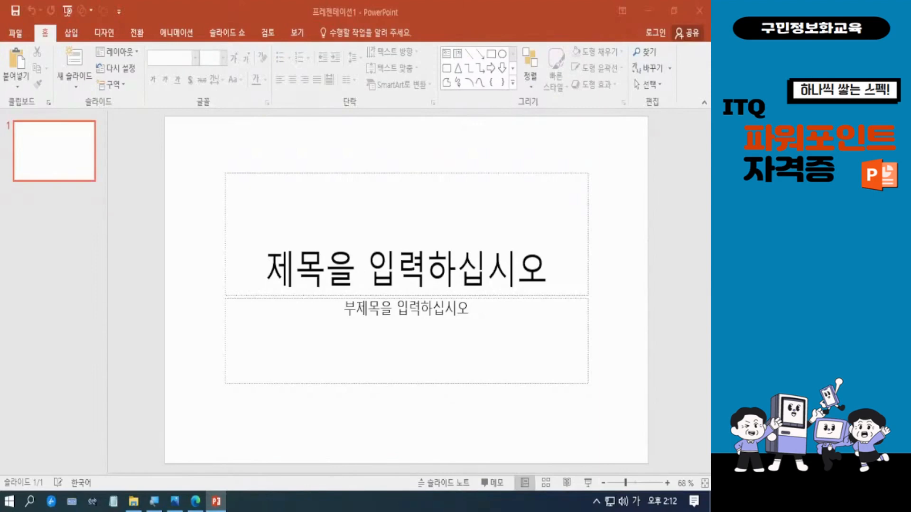
pyautogui.press('Hangul')
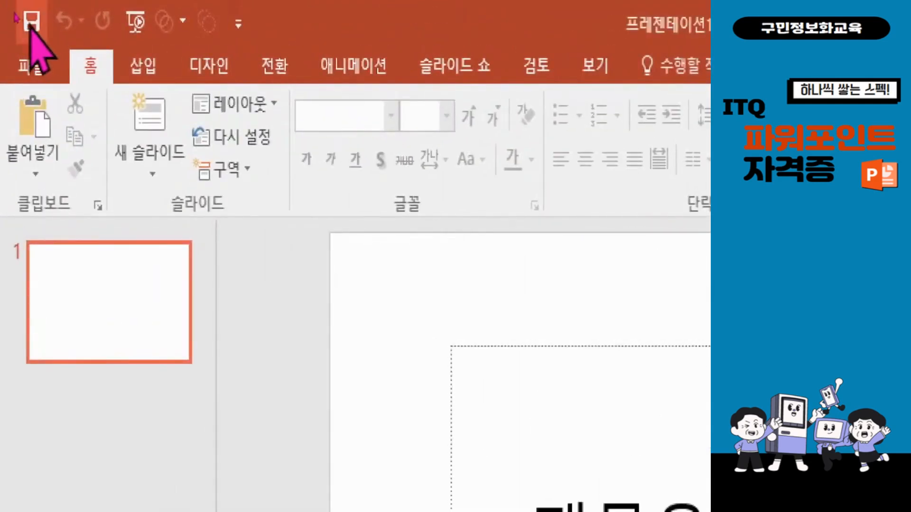
# Start saving the new presentation under a new name, browse the 문서 folder as the location, and cancel the save dialog.
pyautogui.click(30, 23)
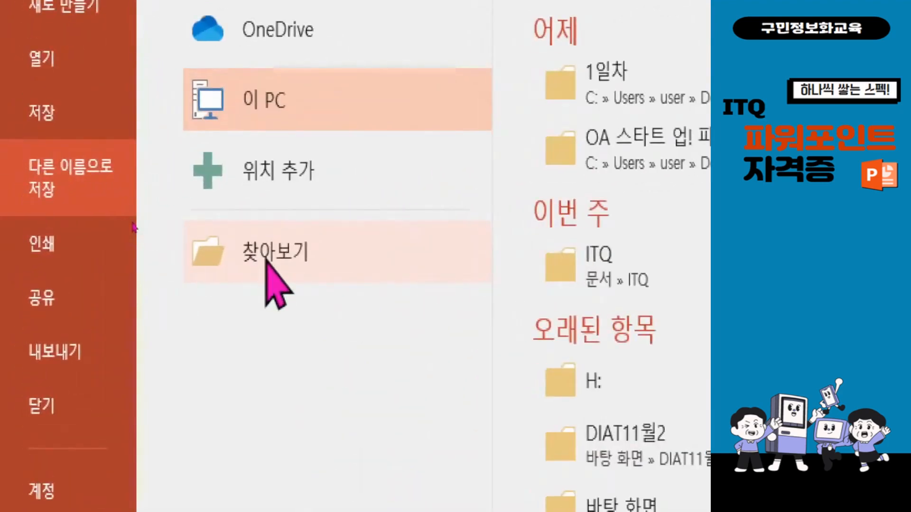
pyautogui.click(291, 253)
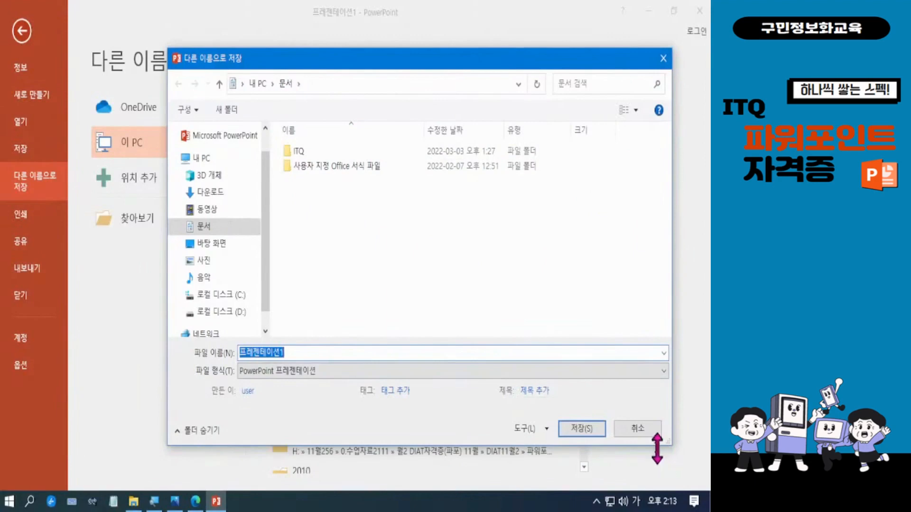
pyautogui.click(638, 429)
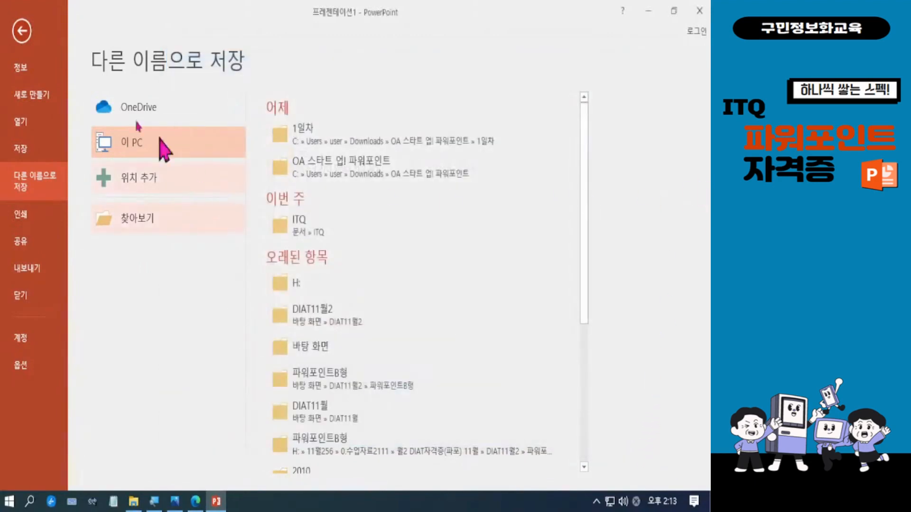
# Start saving the new presentation under a new name and choose the 문서 > ITQ folder as the location.
pyautogui.click(22, 32)
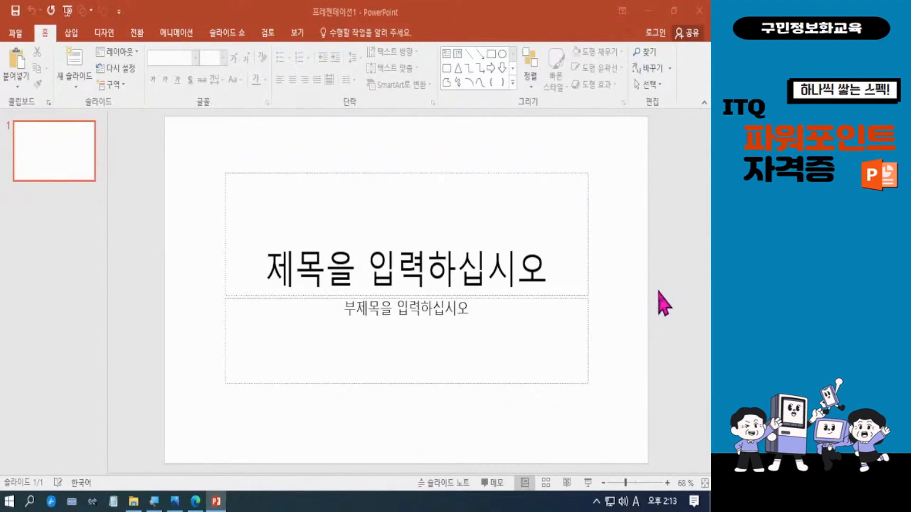
pyautogui.click(643, 277)
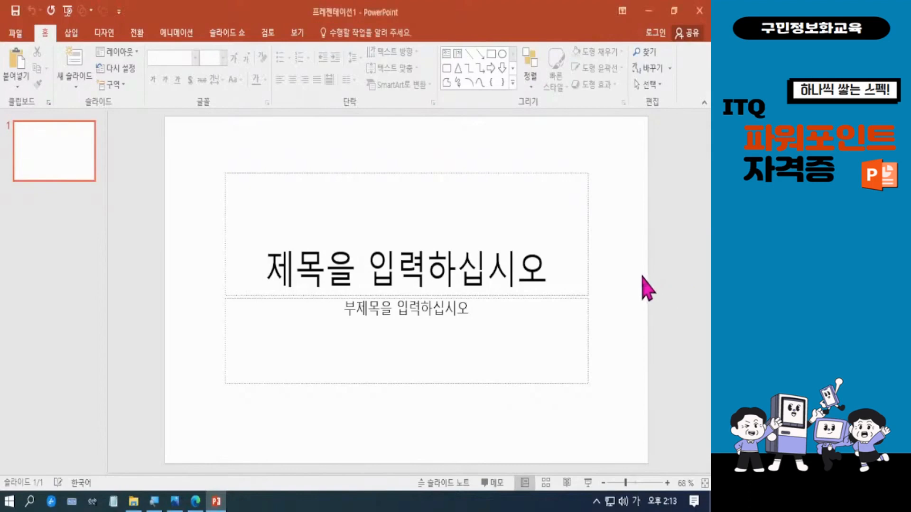
pyautogui.press('F12')
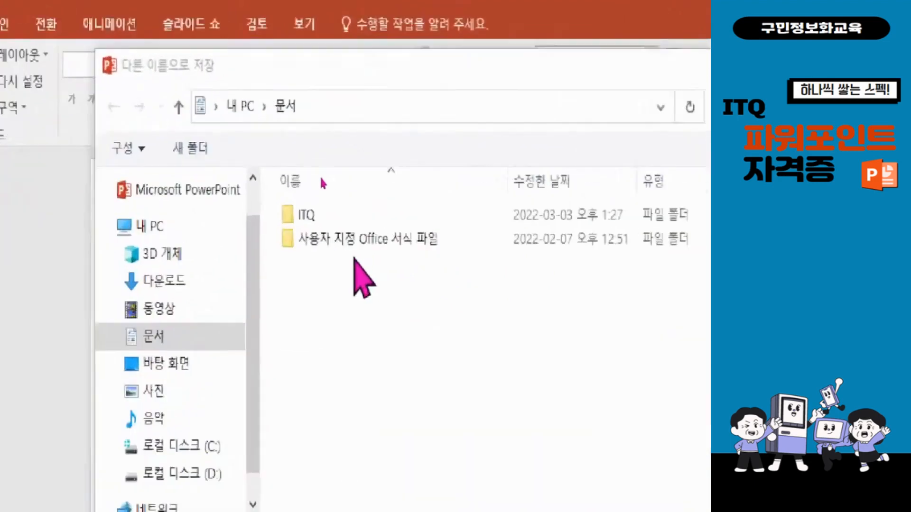
pyautogui.moveTo(322, 71); pyautogui.dragTo(303, 48)
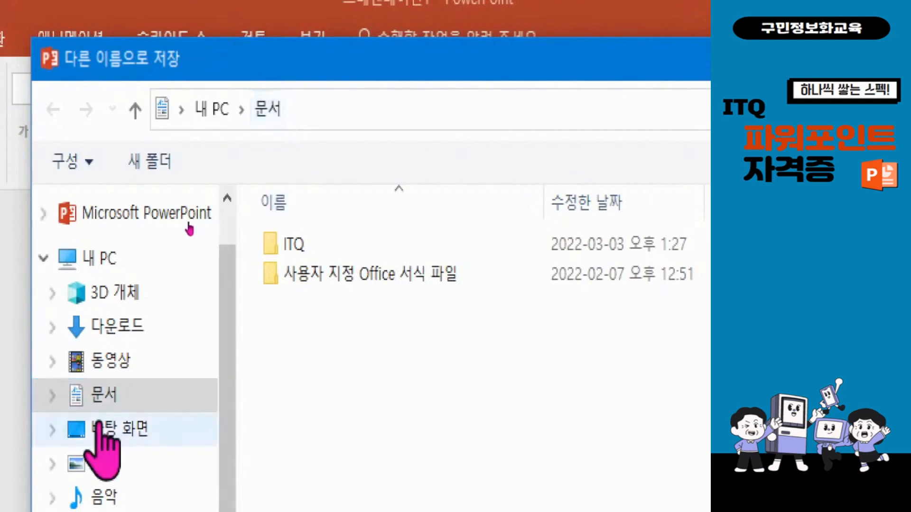
pyautogui.click(97, 401)
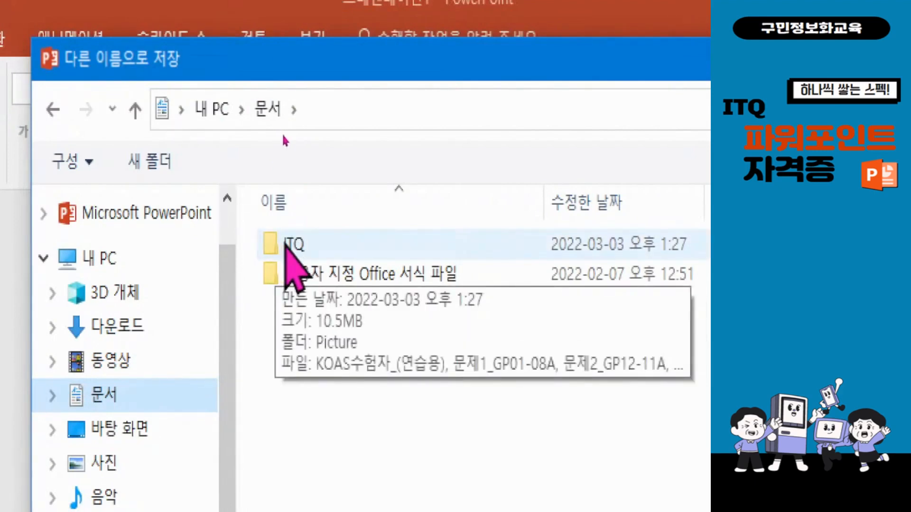
pyautogui.doubleClick(288, 244)
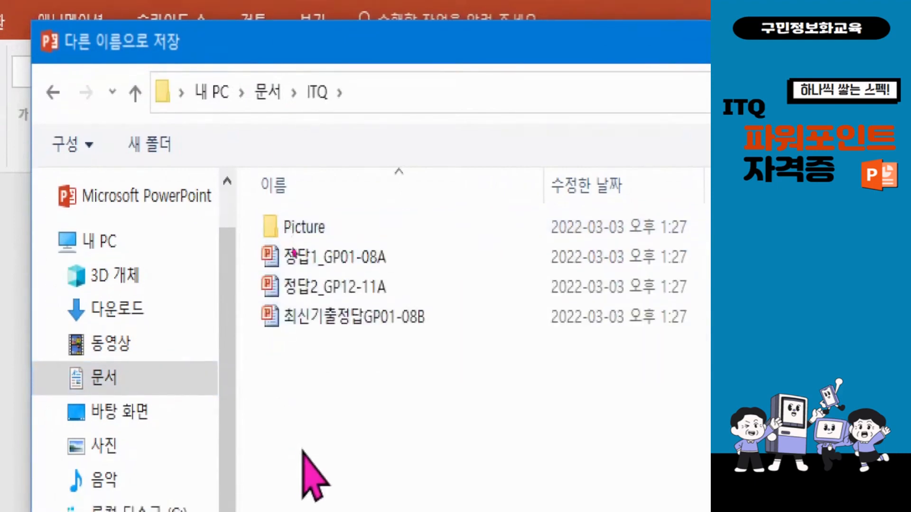
# Name the file with the candidate number and the candidate's name joined by a hyphen, and save it as a PowerPoint 프레젠테이션.
pyautogui.click(276, 369)
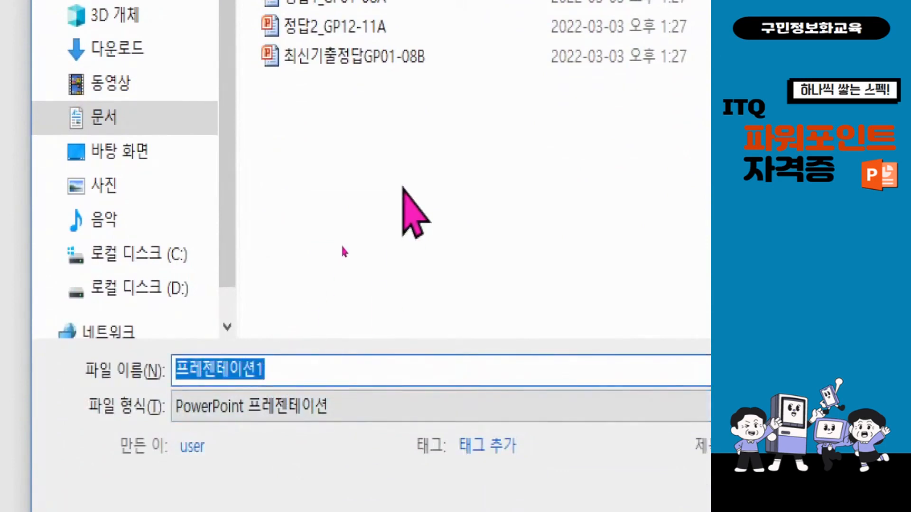
pyautogui.write('12345678')
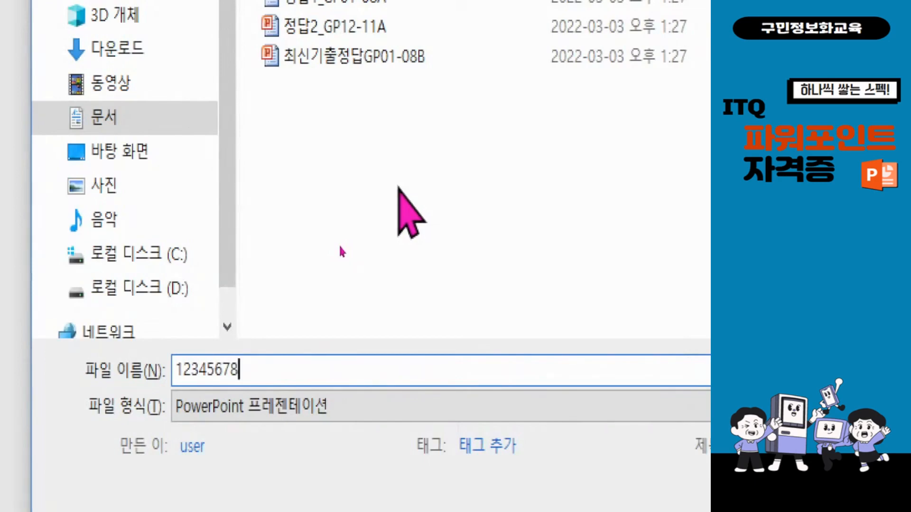
pyautogui.write('-')
pyautogui.write('ㅎ홍길동')
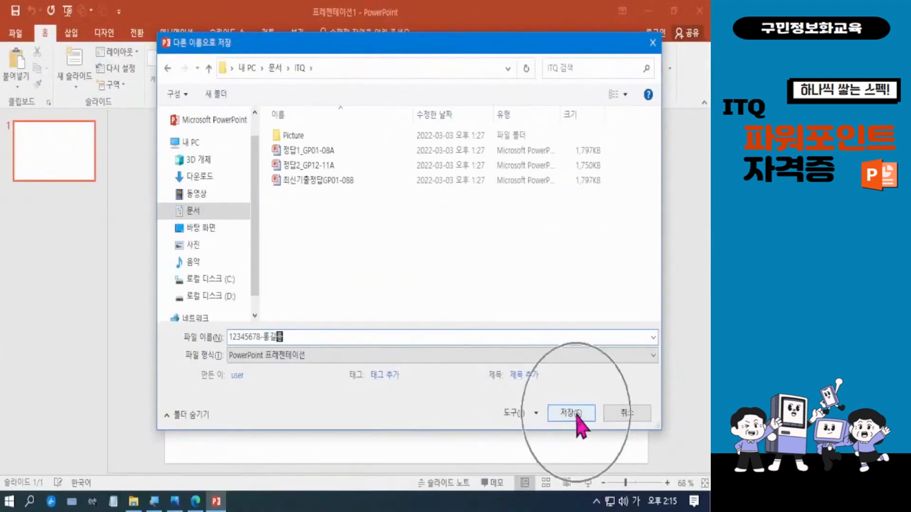
pyautogui.click(577, 412)
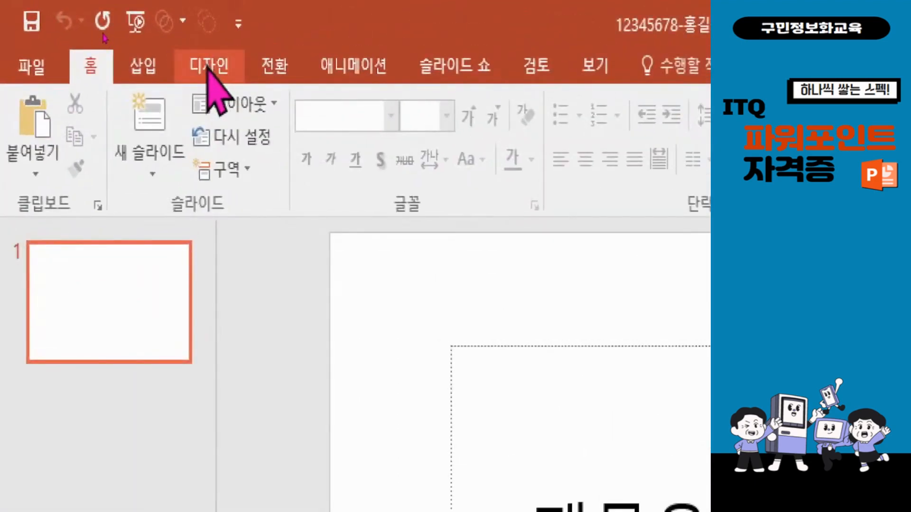
# Set the slide size to A4 용지(210x297mm) and scale the content with the 맞춤 확인 option.
pyautogui.click(208, 67)
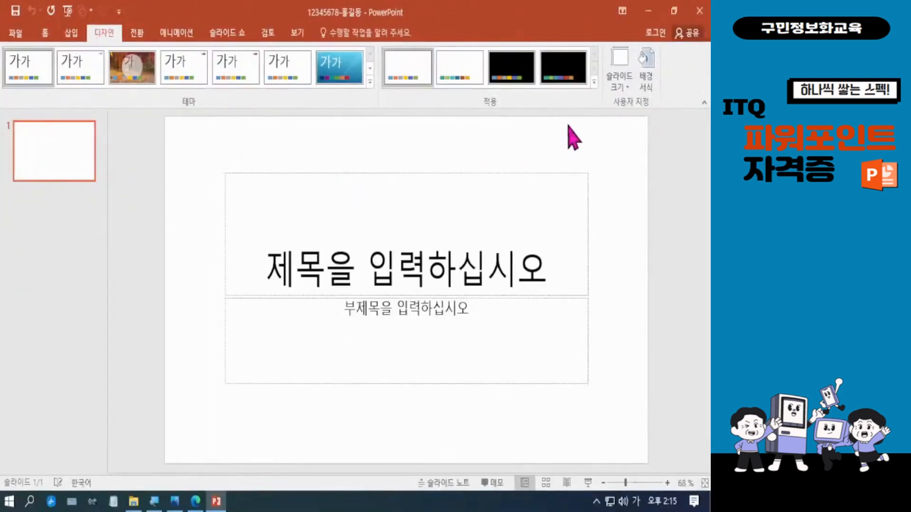
pyautogui.hotkey('ctrl', '2')
pyautogui.moveTo(595, 37)
pyautogui.mouseDown()
pyautogui.moveTo(612, 103)
pyautogui.moveTo(685, 118)
pyautogui.mouseUp()
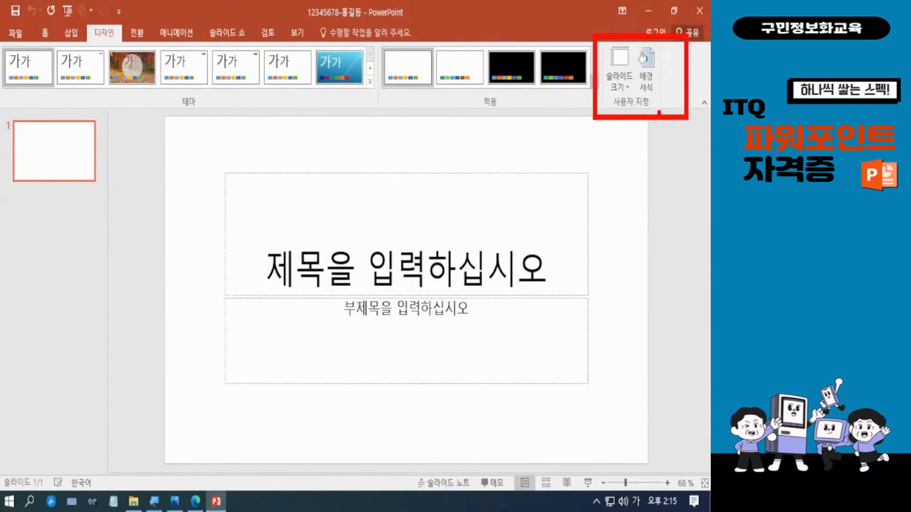
pyautogui.press('Escape')
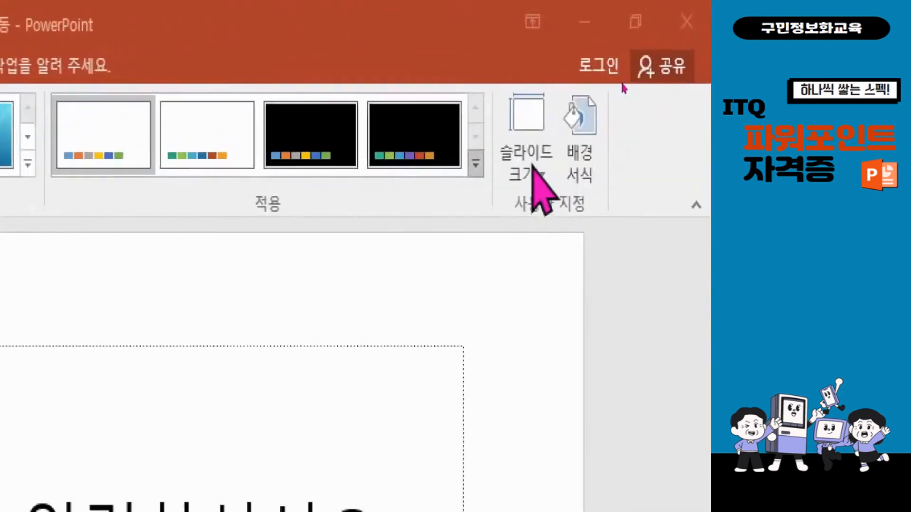
pyautogui.click(530, 139)
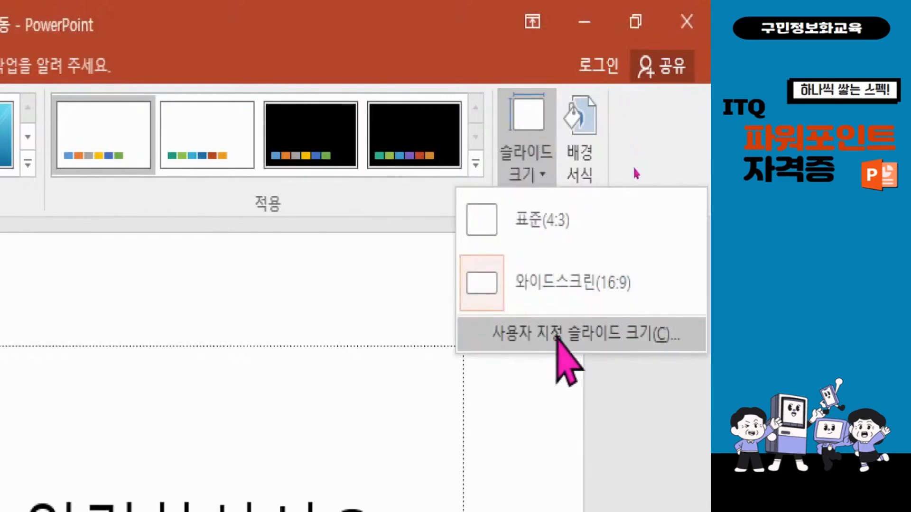
pyautogui.click(558, 335)
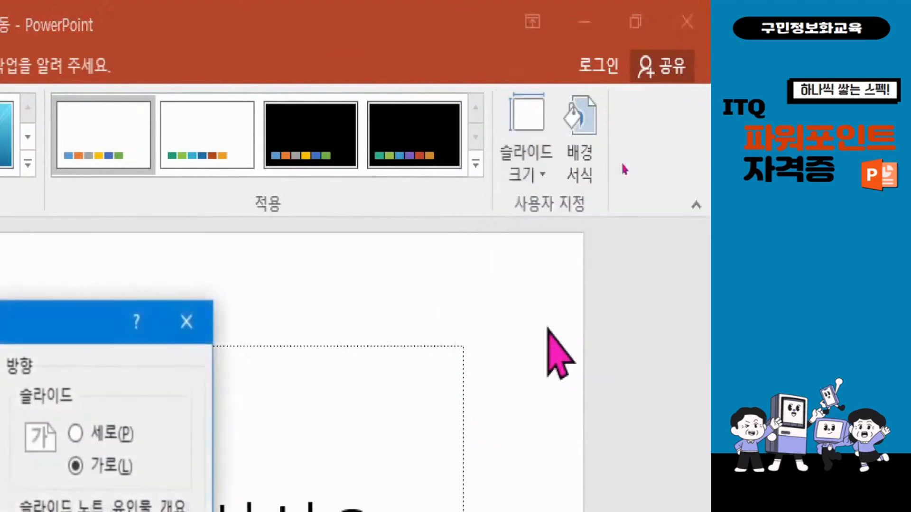
pyautogui.moveTo(97, 311); pyautogui.dragTo(518, 107)
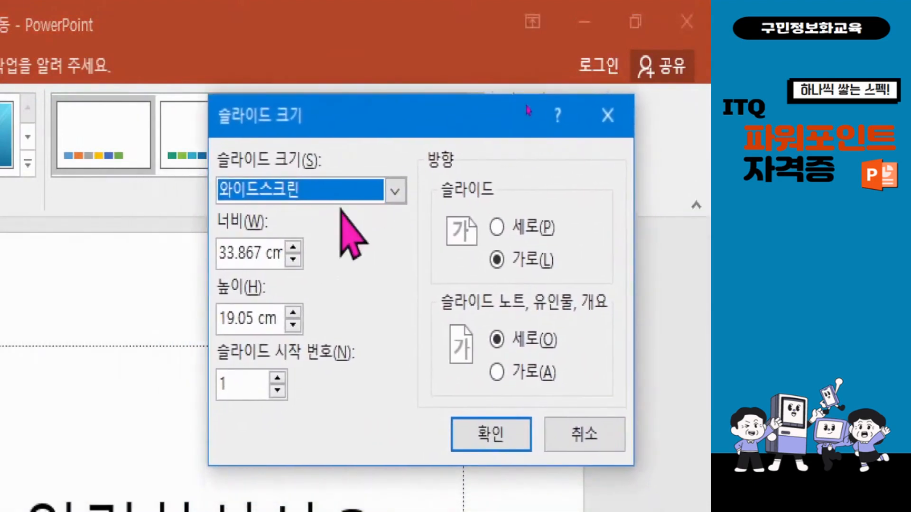
pyautogui.click(395, 191)
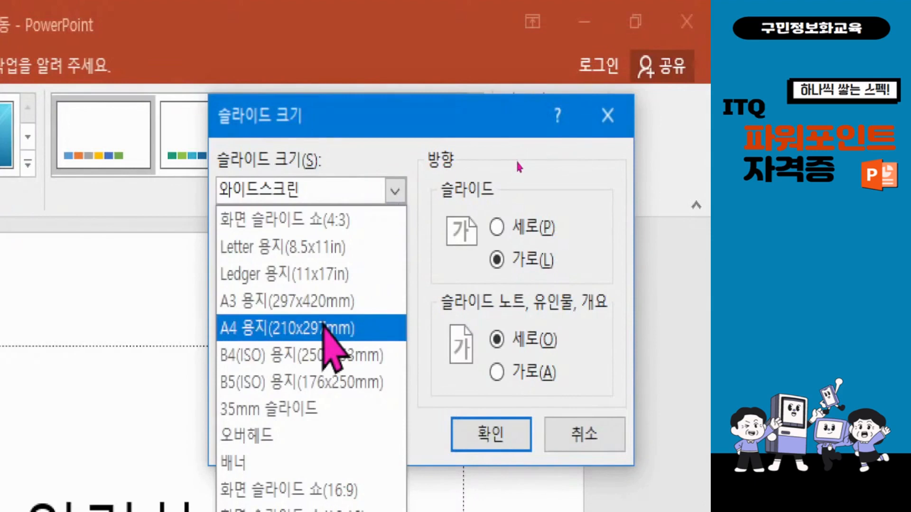
pyautogui.click(325, 331)
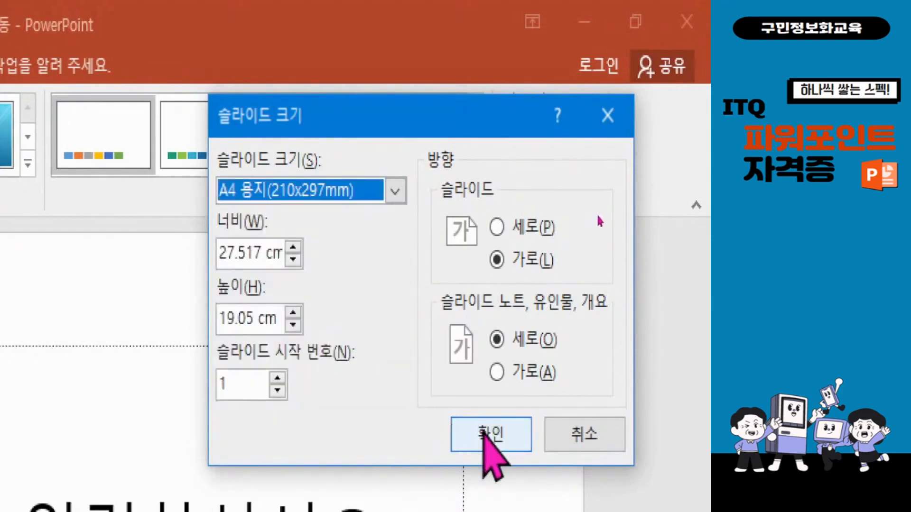
pyautogui.click(485, 433)
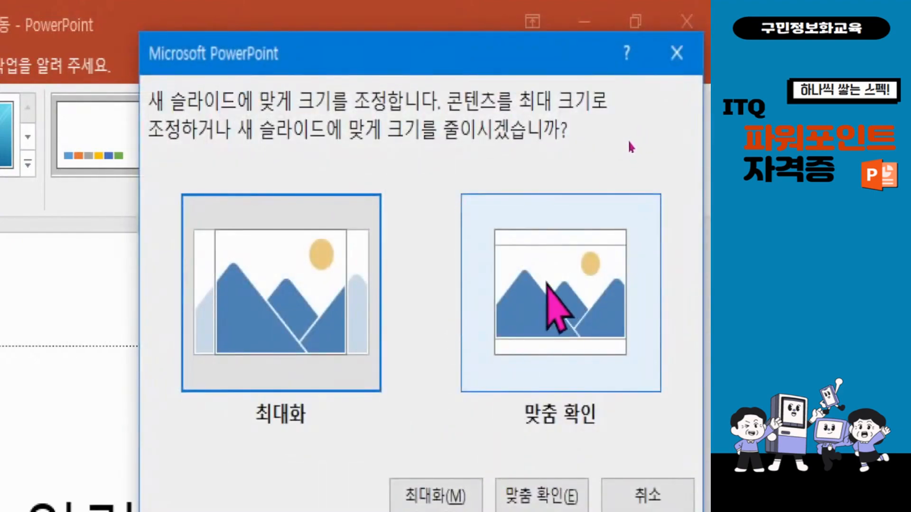
pyautogui.click(546, 287)
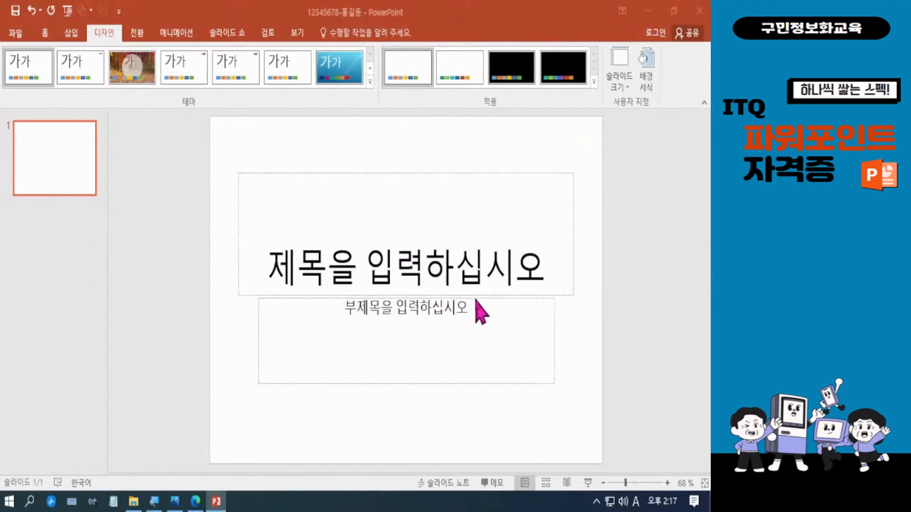
# Delete the title and subtitle placeholders from slide 1.
pyautogui.click(209, 125)
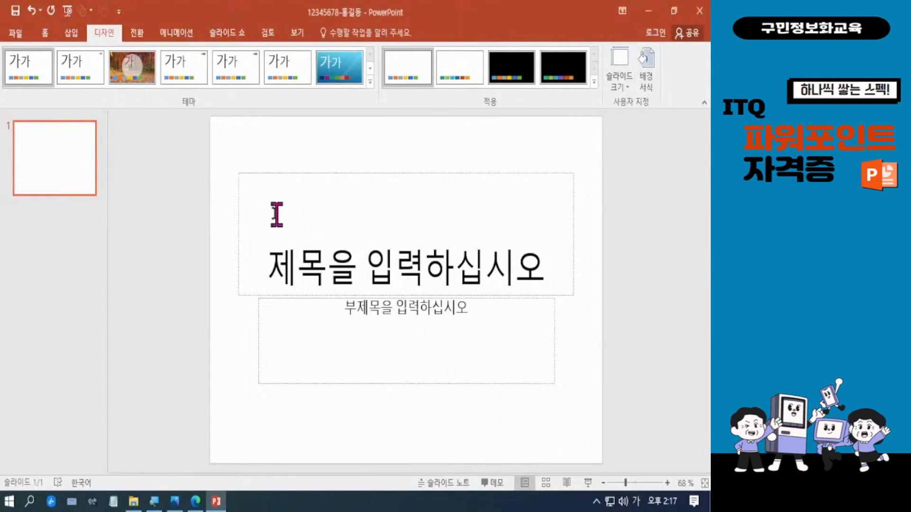
pyautogui.moveTo(203, 136); pyautogui.dragTo(651, 471)
pyautogui.press('Delete')
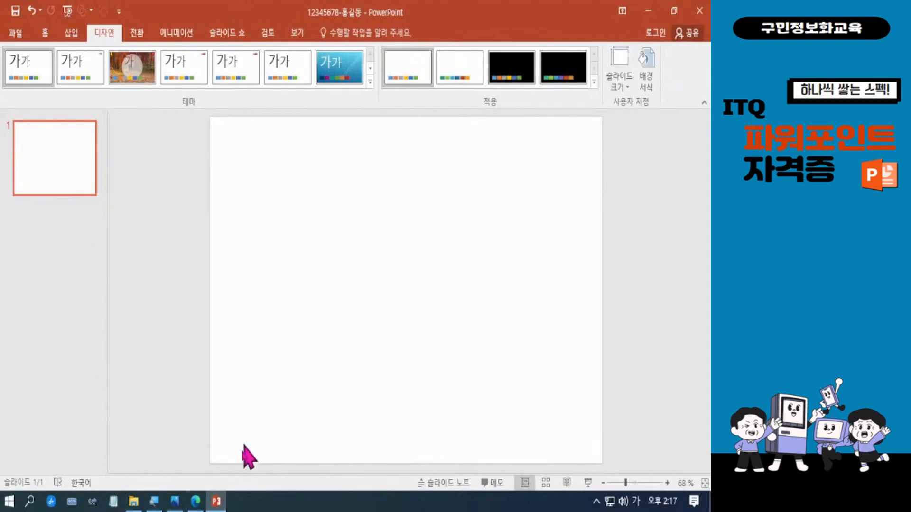
# Check the 슬라이드 1 cover sample in the PDF, return to PowerPoint, and insert the 로고3 picture from the 문서 > ITQ > Picture folder.
pyautogui.click(196, 502)
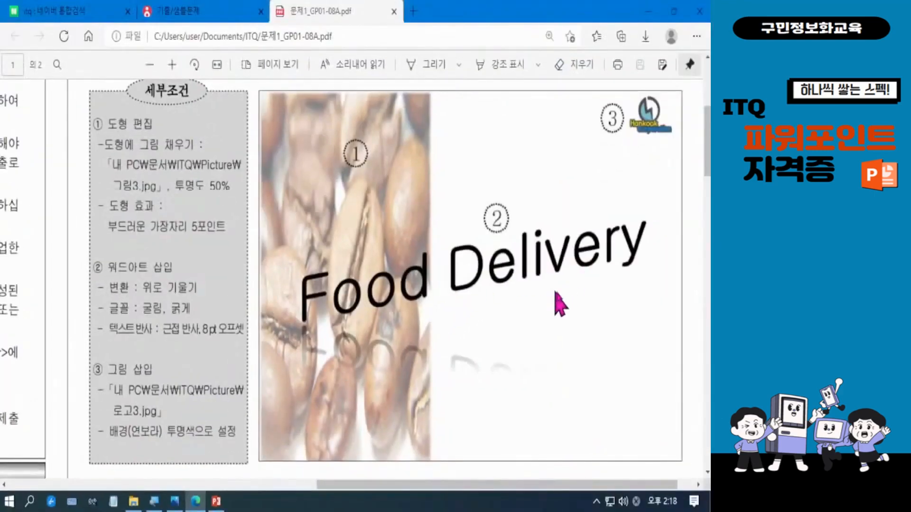
pyautogui.click(649, 14)
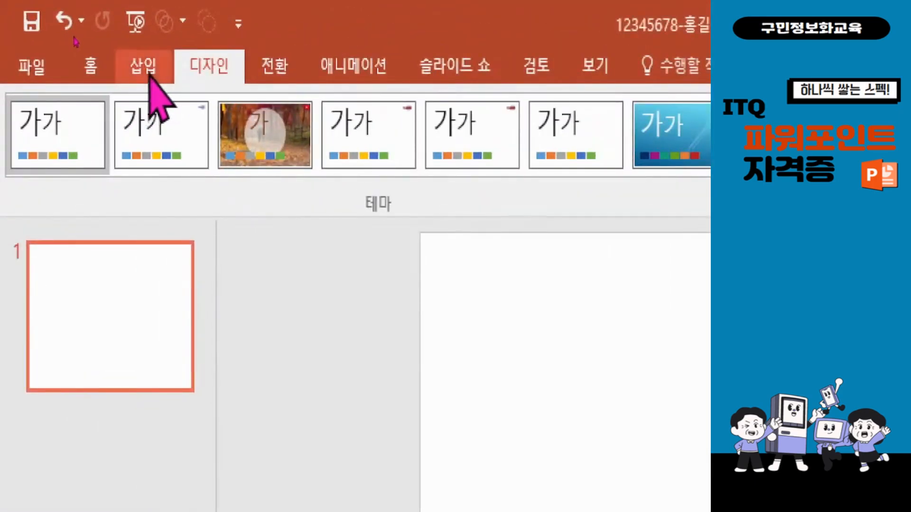
pyautogui.click(148, 74)
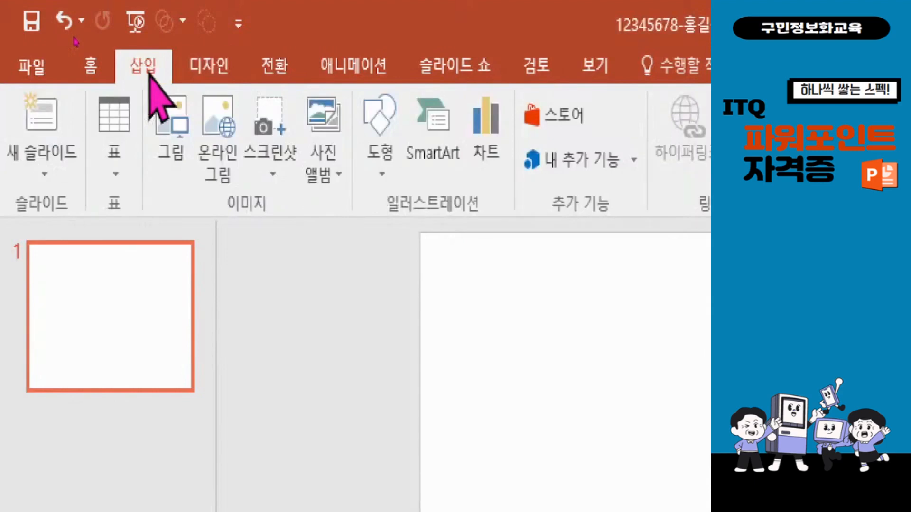
pyautogui.click(179, 151)
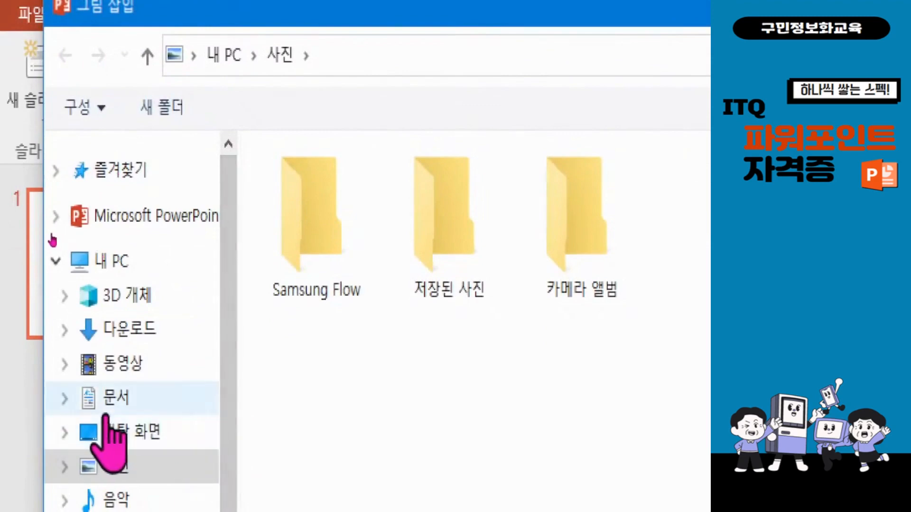
pyautogui.click(110, 401)
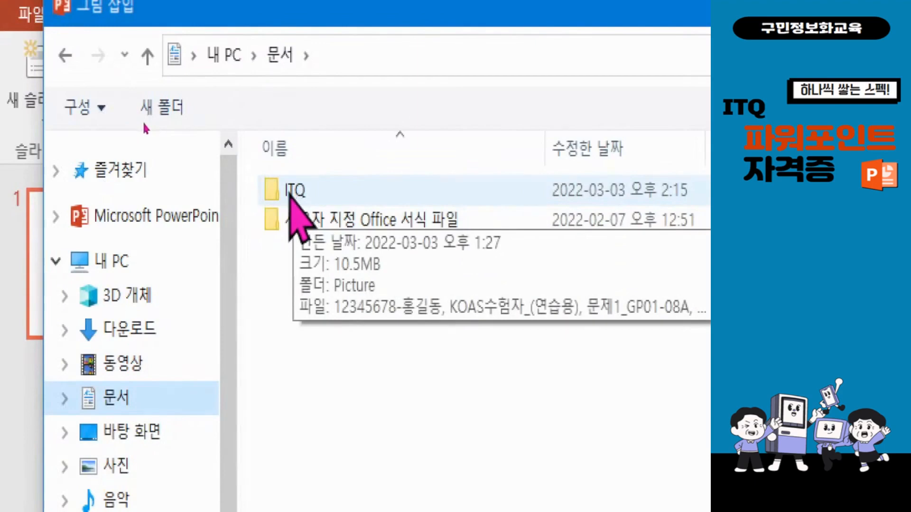
pyautogui.doubleClick(292, 190)
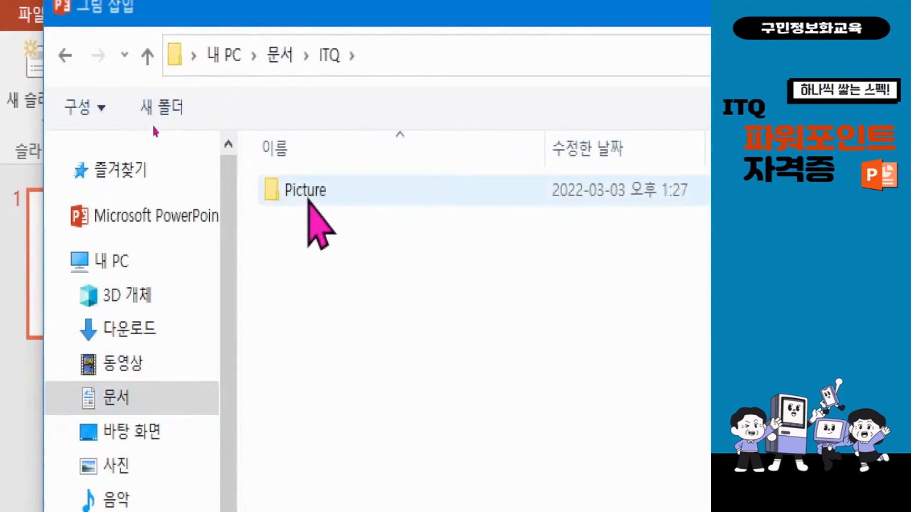
pyautogui.click(308, 195)
pyautogui.doubleClick(308, 192)
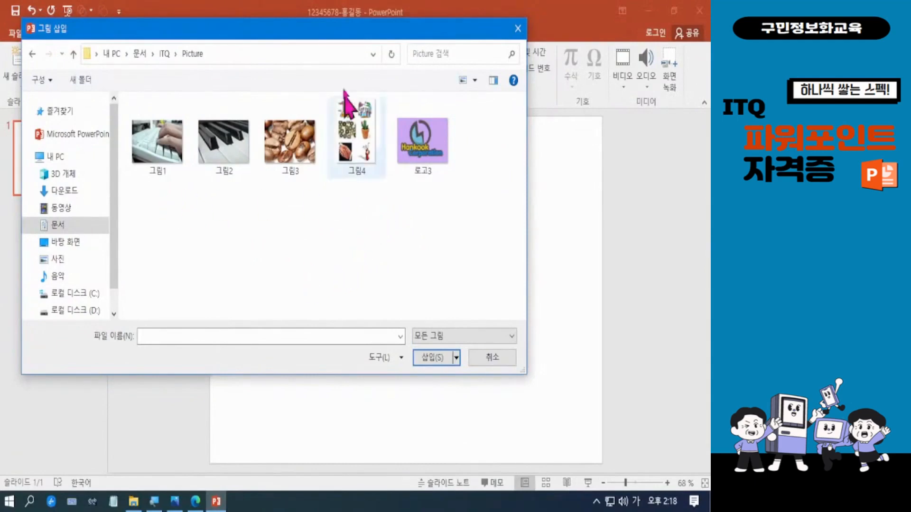
pyautogui.moveTo(332, 29); pyautogui.dragTo(387, 68)
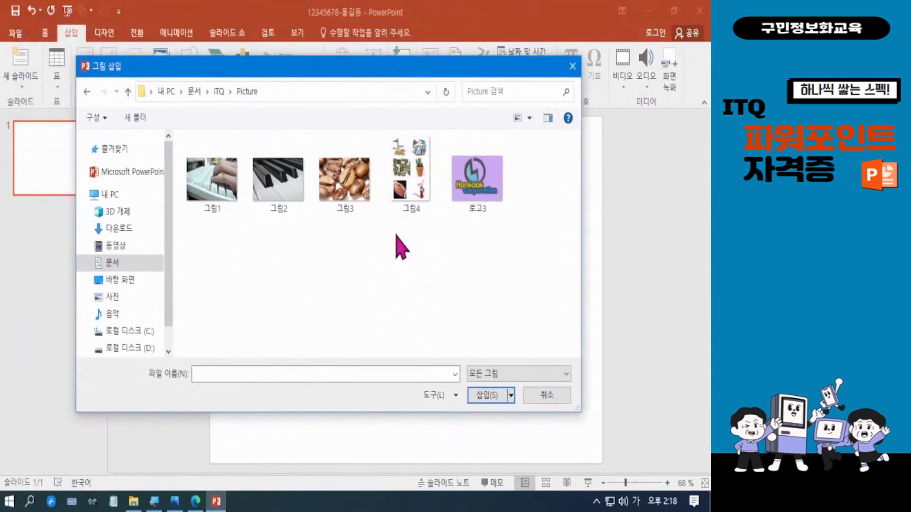
pyautogui.click(484, 202)
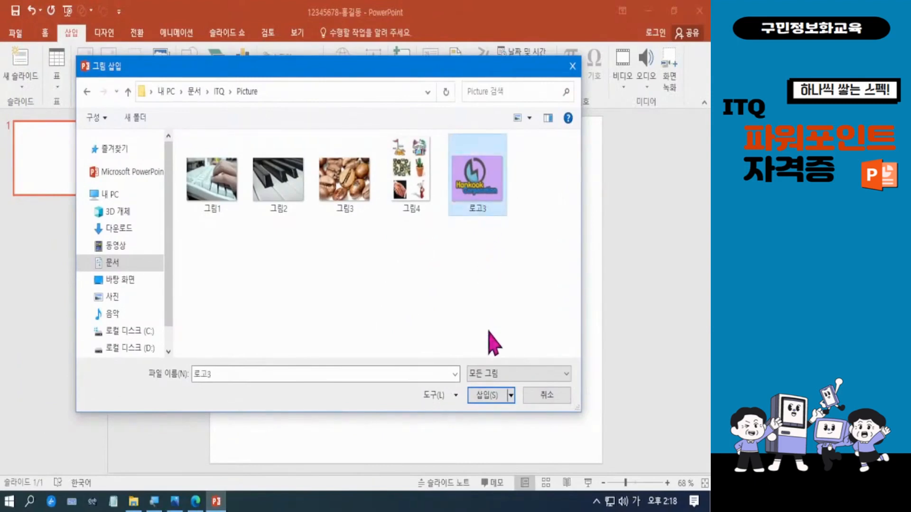
pyautogui.click(490, 400)
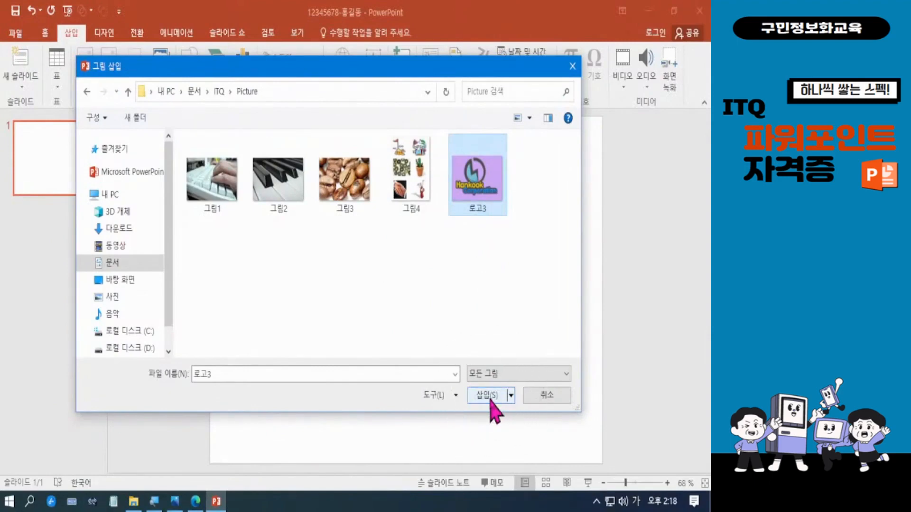
pyautogui.click(491, 399)
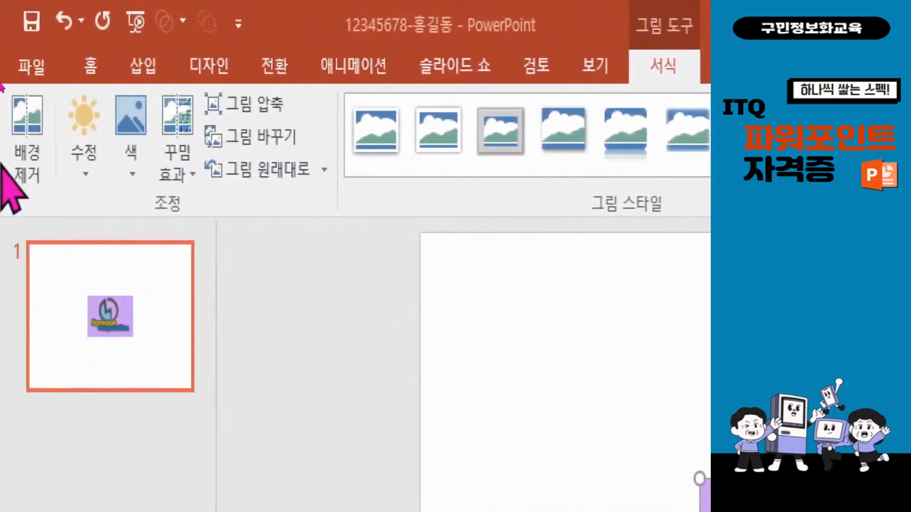
# Make the 로고3 picture's light purple background transparent with the 투명한 색 설정 option.
pyautogui.click(131, 161)
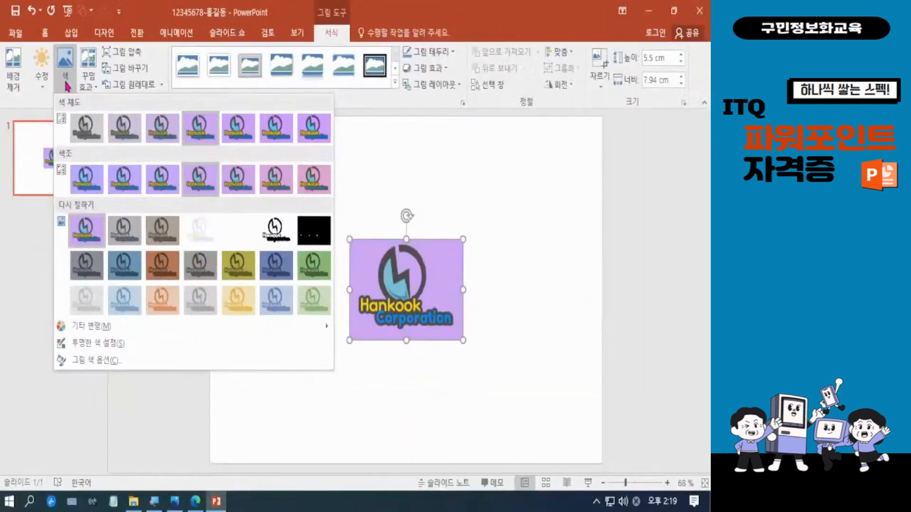
pyautogui.click(106, 351)
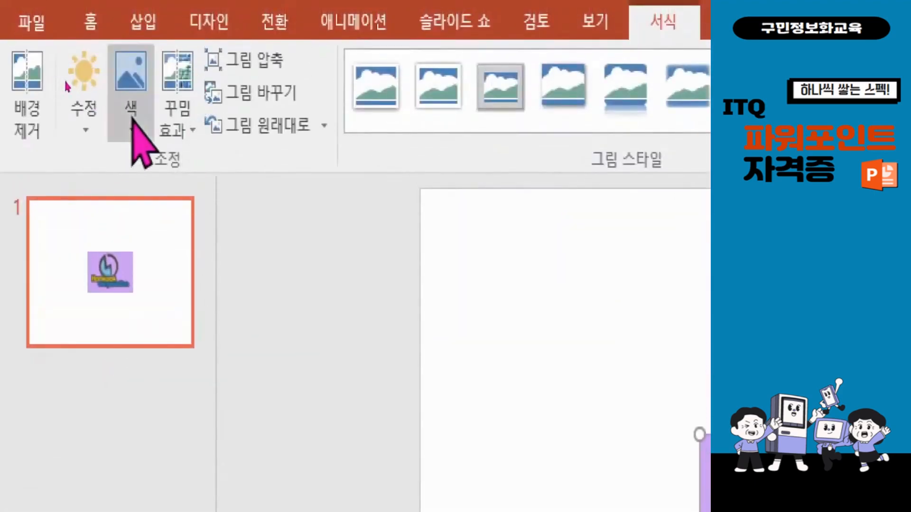
pyautogui.click(126, 118)
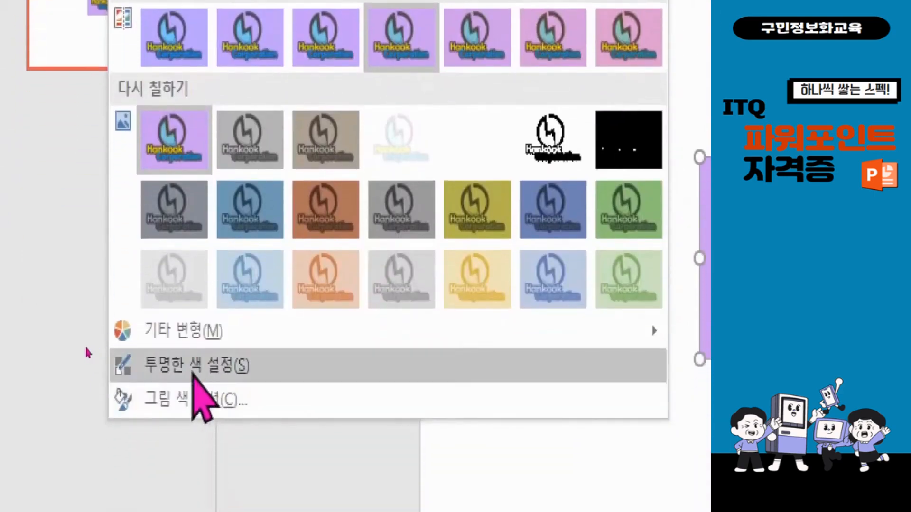
pyautogui.click(171, 374)
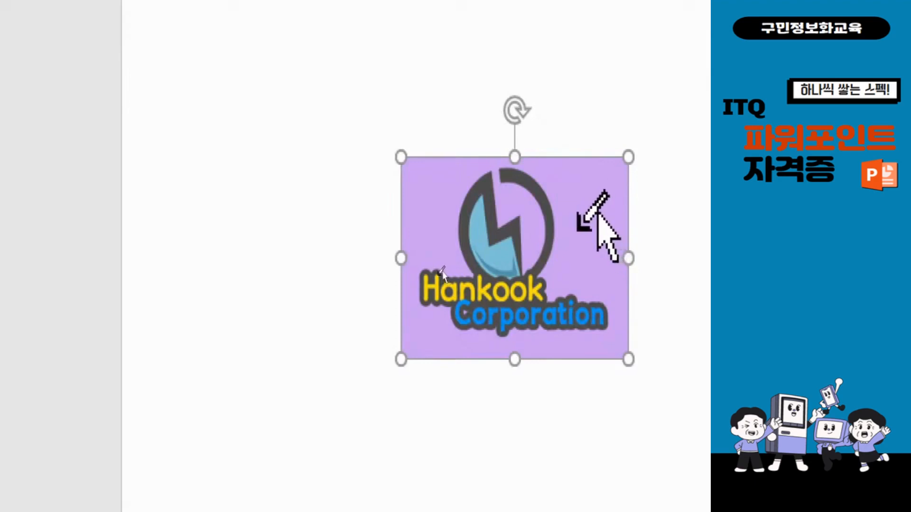
pyautogui.click(442, 261)
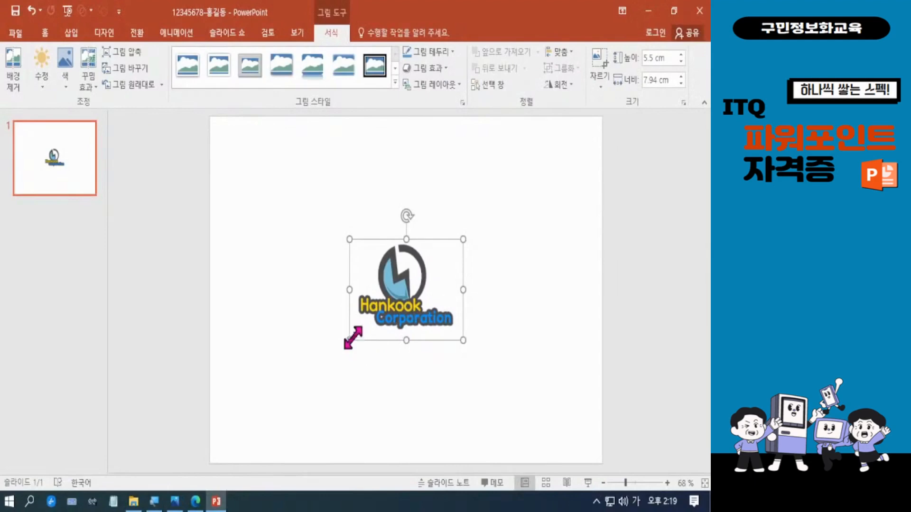
# Shrink the logo to about 2.19 cm high and 3.16 cm wide and place it in the slide's upper-right corner.
pyautogui.moveTo(351, 342); pyautogui.dragTo(413, 283)
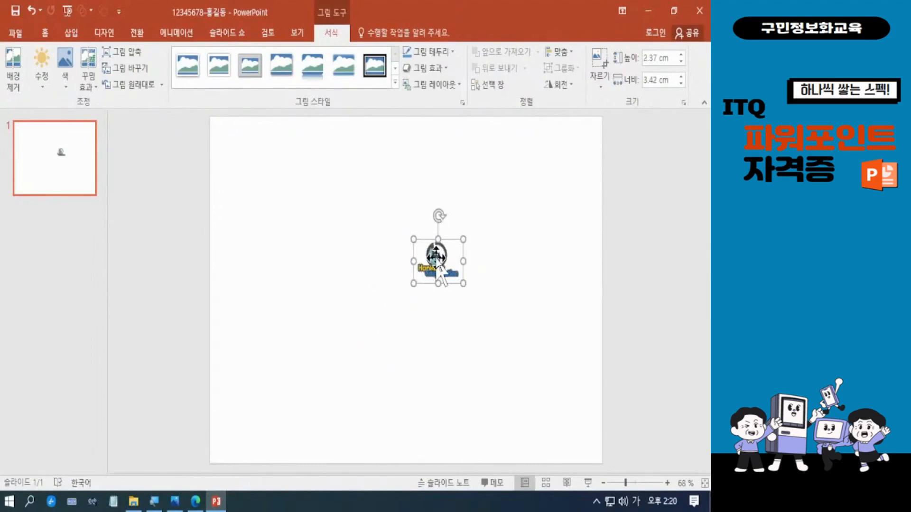
pyautogui.moveTo(437, 265); pyautogui.dragTo(555, 158)
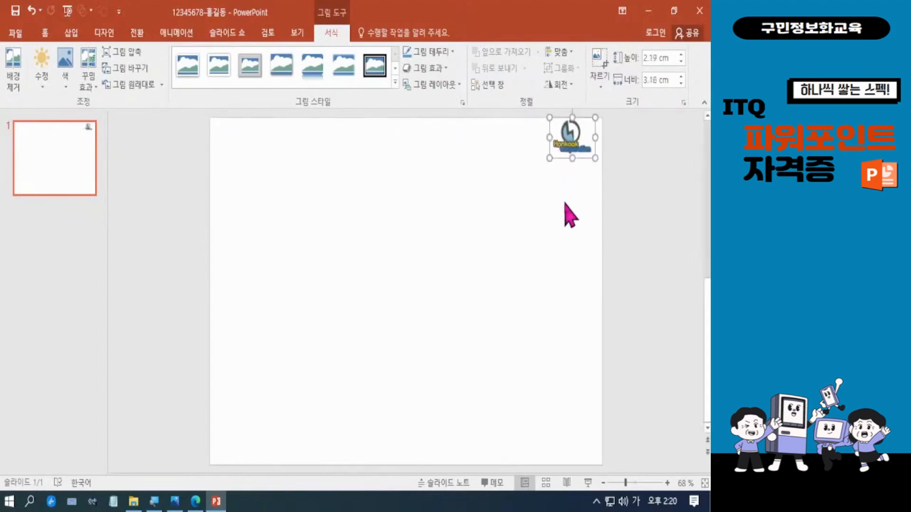
pyautogui.hotkey('ctrl', 'z')
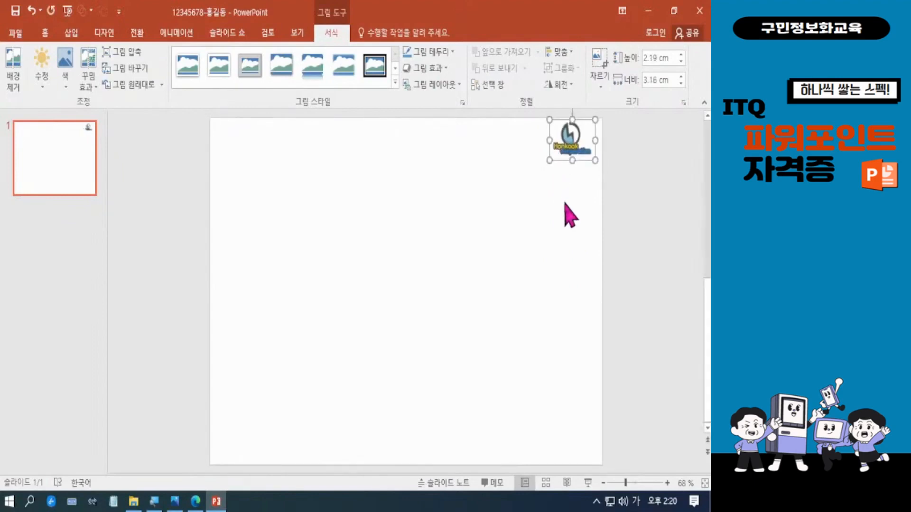
pyautogui.hotkey('ctrl', 'Up')
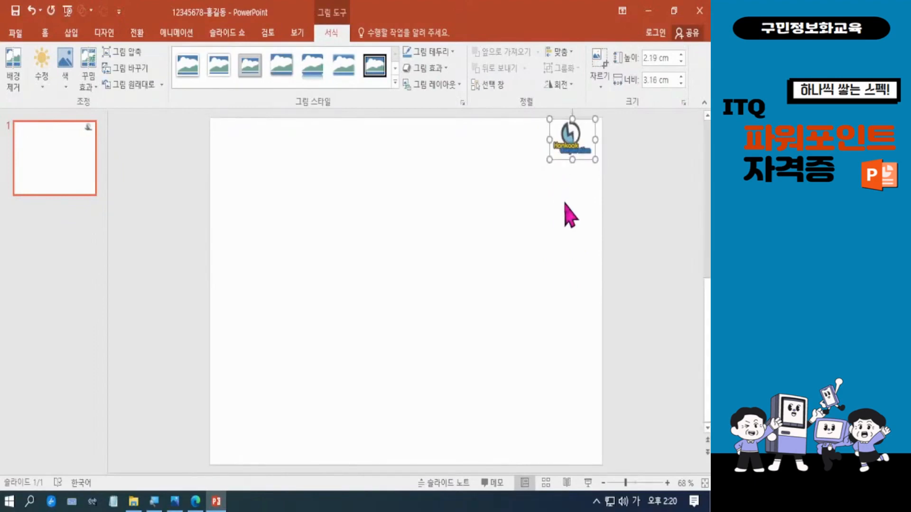
pyautogui.hotkey('ctrl', 'Right')
pyautogui.hotkey('ctrl', 'Right')
pyautogui.hotkey('ctrl', 'Right')
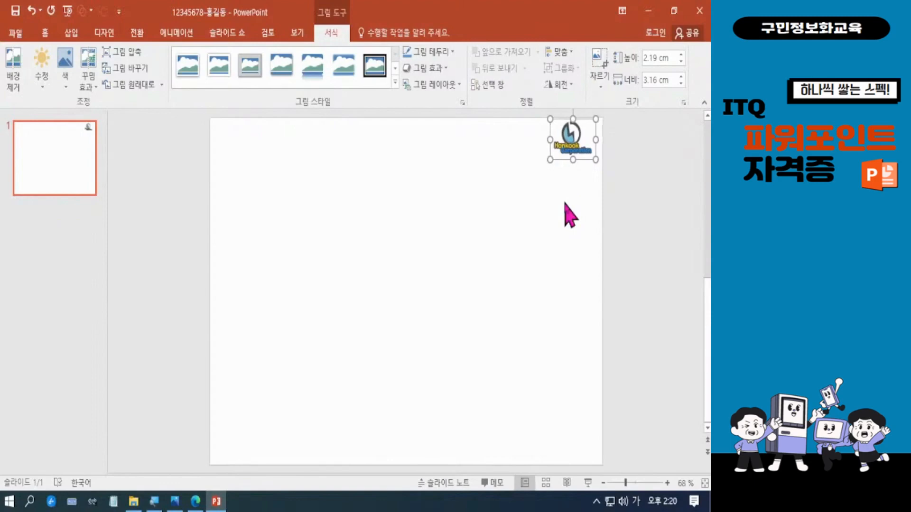
# Compare the logo's position with the PDF sample in the browser, return to PowerPoint, and nudge the logo slightly right.
pyautogui.click(195, 501)
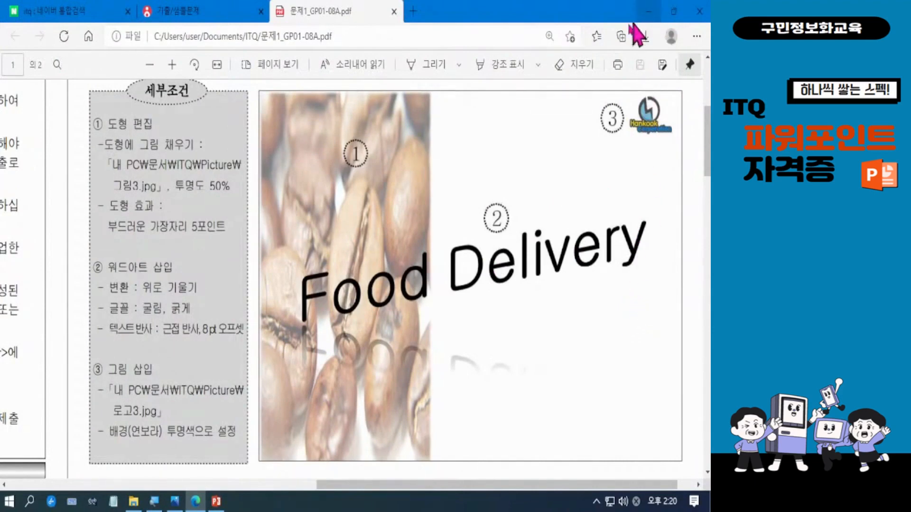
pyautogui.click(215, 504)
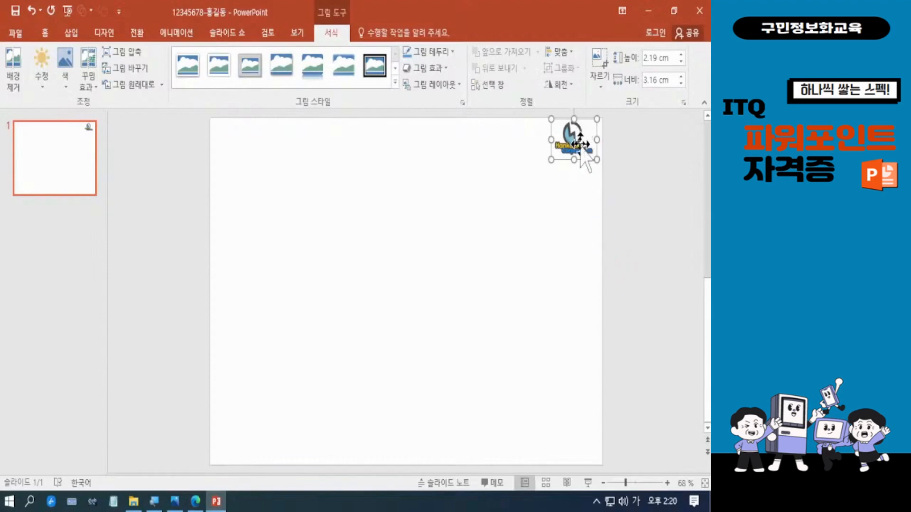
pyautogui.hotkey('ctrl', 'Right')
pyautogui.hotkey('ctrl', 'Right')
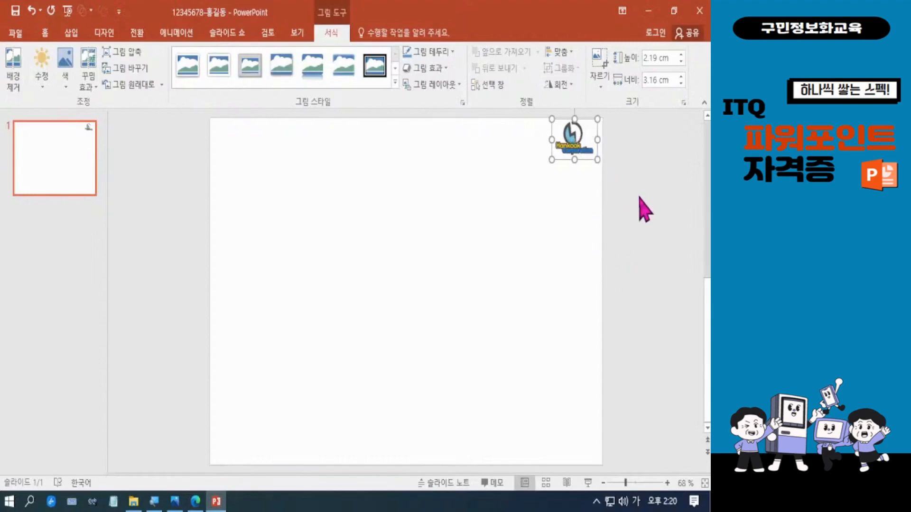
# Check the PDF sample, return to PowerPoint, and draw a full-height rectangle about 10.9 cm wide along the slide's left edge.
pyautogui.click(195, 501)
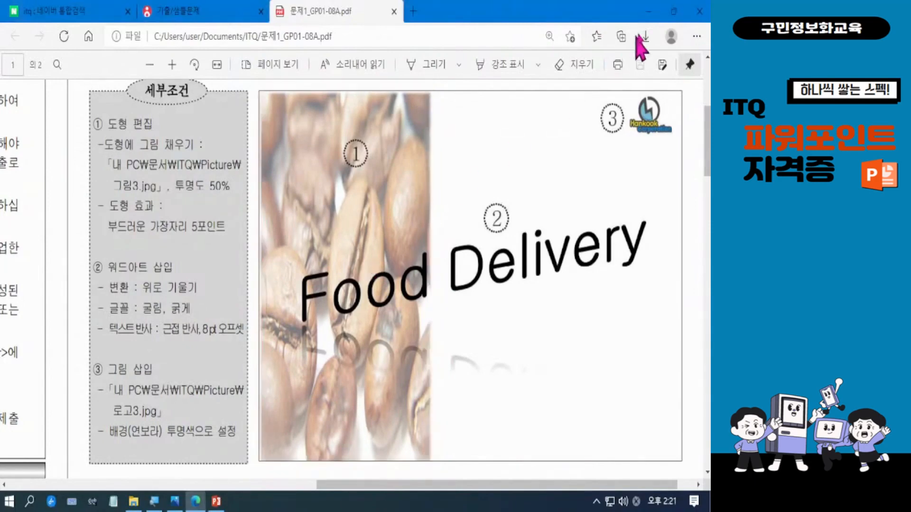
pyautogui.click(648, 12)
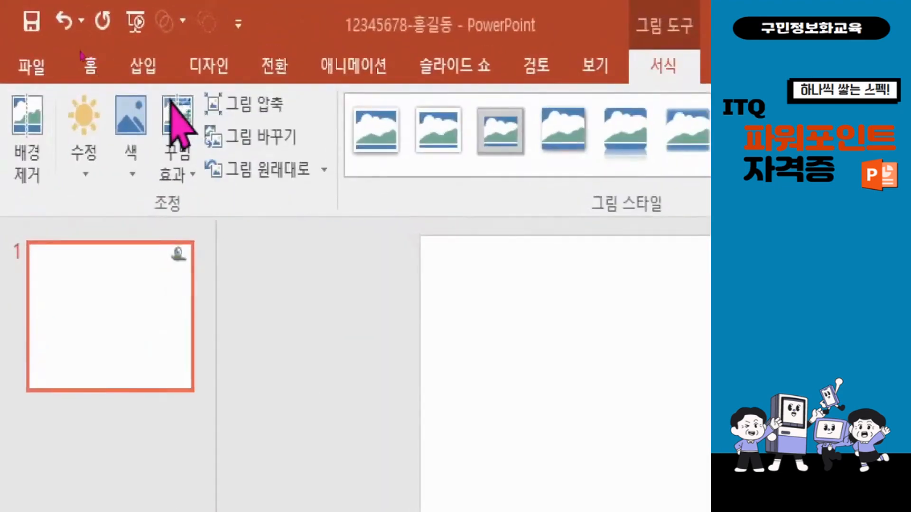
pyautogui.click(144, 66)
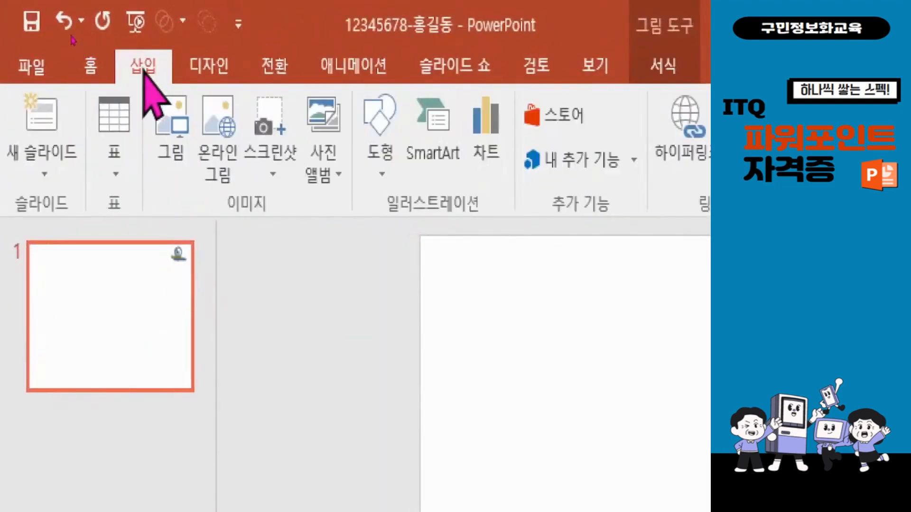
pyautogui.click(380, 154)
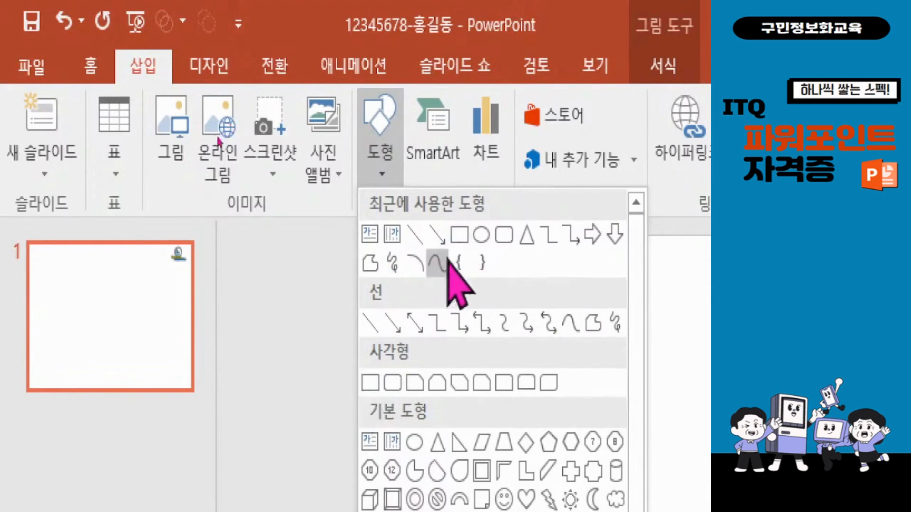
pyautogui.click(372, 384)
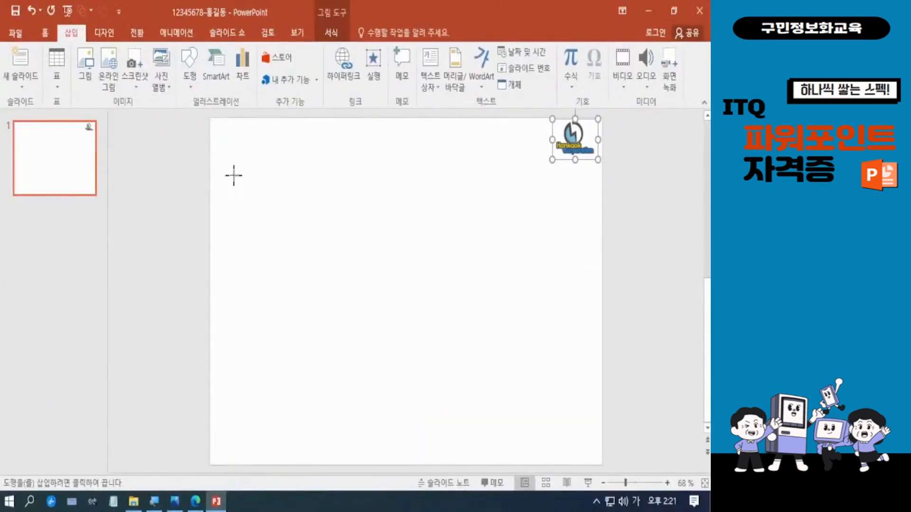
pyautogui.moveTo(211, 118); pyautogui.dragTo(351, 462)
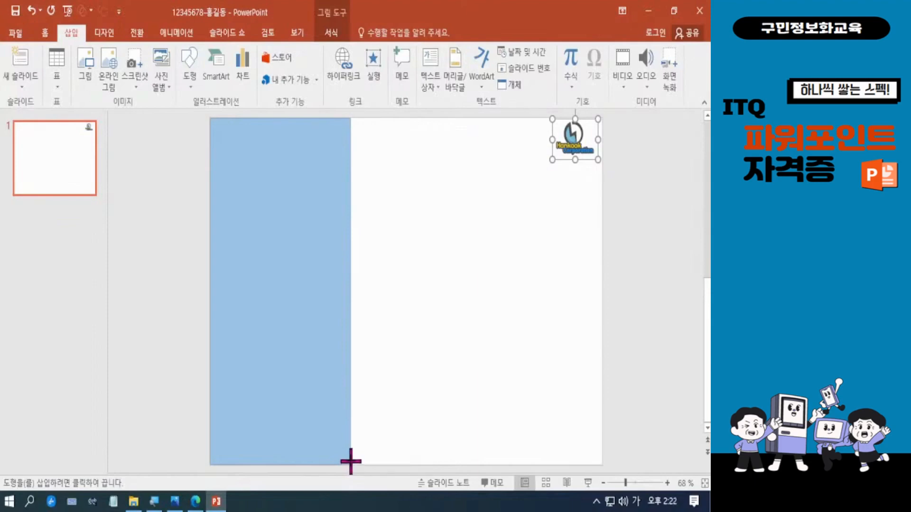
pyautogui.moveTo(351, 461); pyautogui.dragTo(365, 464)
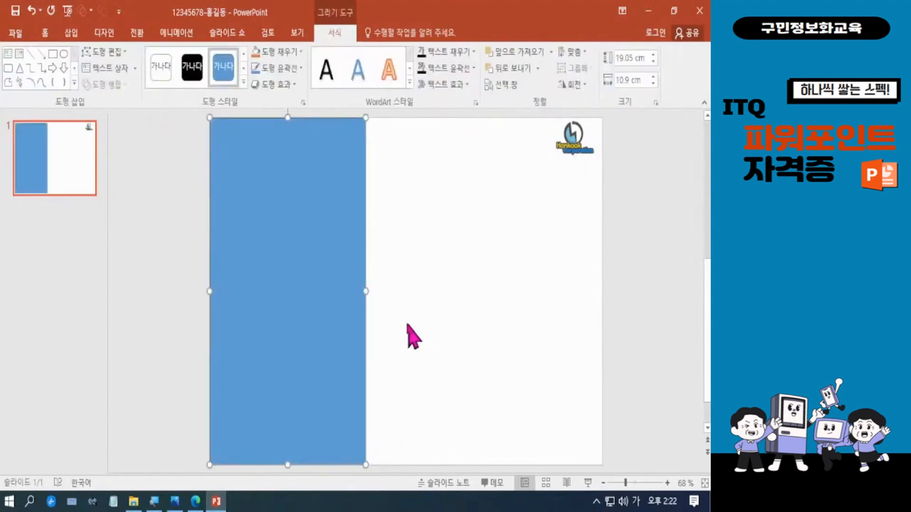
# Check the shape conditions in the PDF, return to PowerPoint, and fill the rectangle with the 그림3 picture from the ITQ > Picture folder.
pyautogui.click(196, 501)
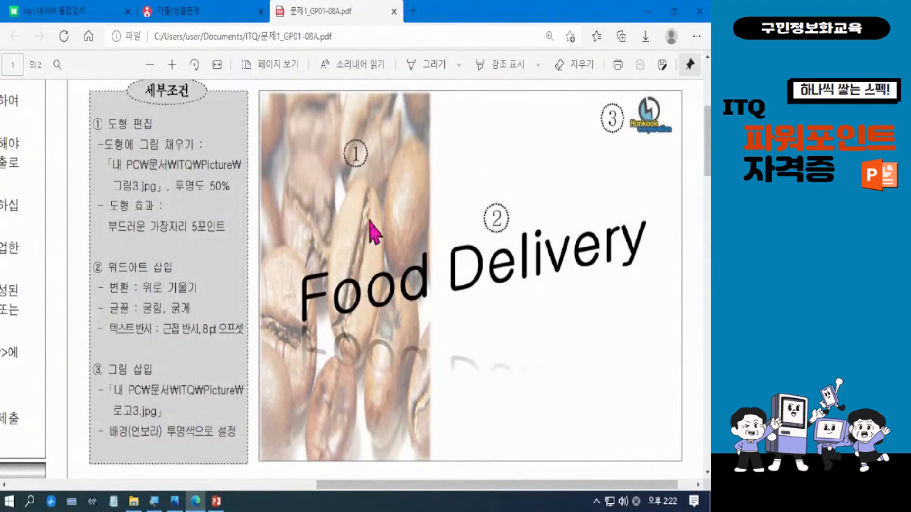
pyautogui.click(650, 11)
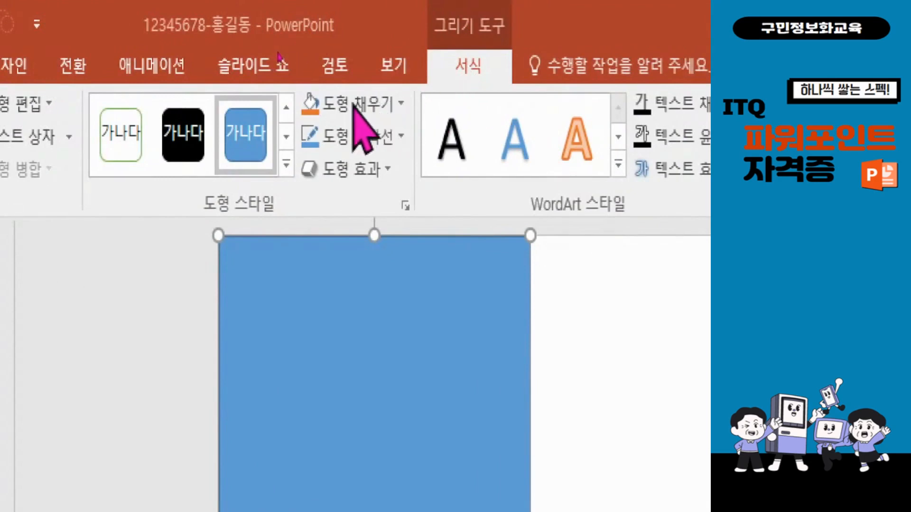
pyautogui.click(380, 107)
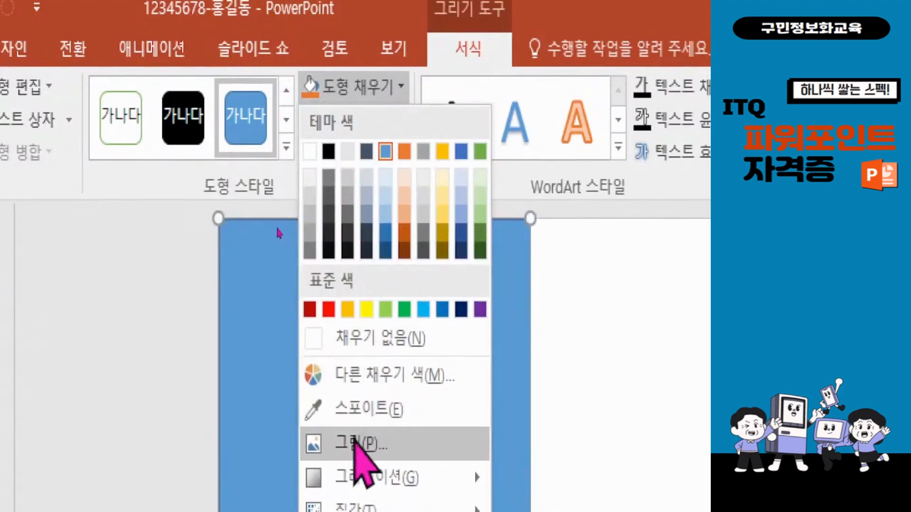
pyautogui.click(382, 443)
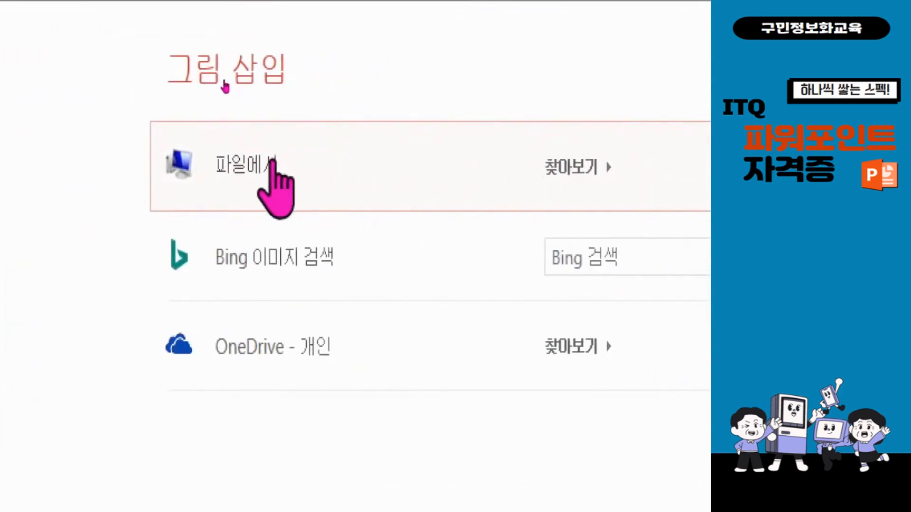
pyautogui.click(272, 162)
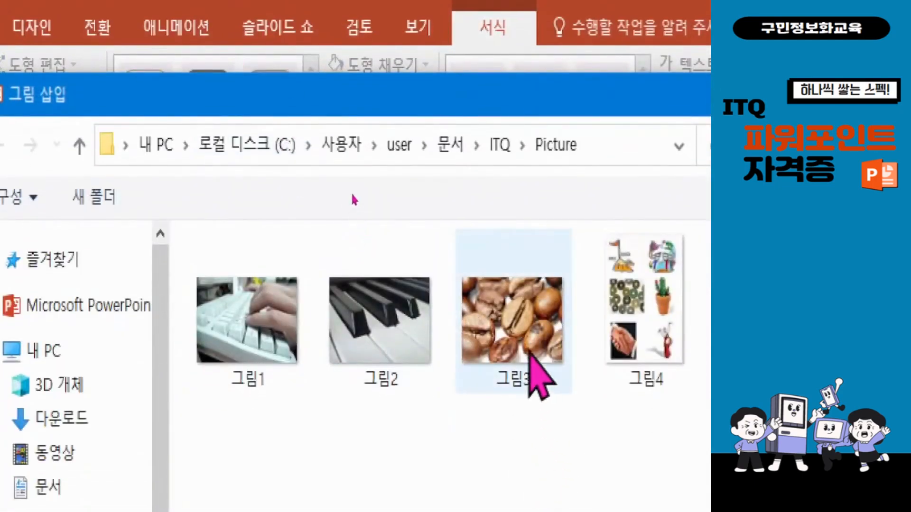
pyautogui.click(521, 348)
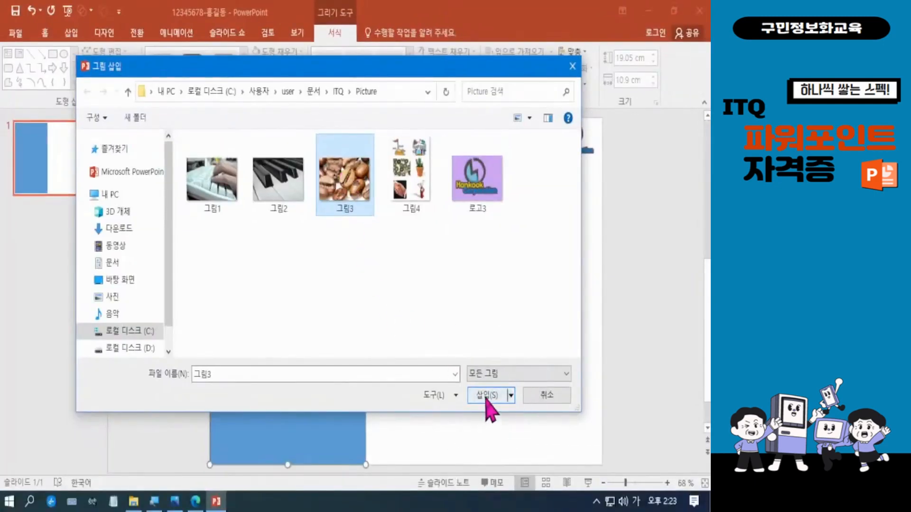
pyautogui.click(486, 395)
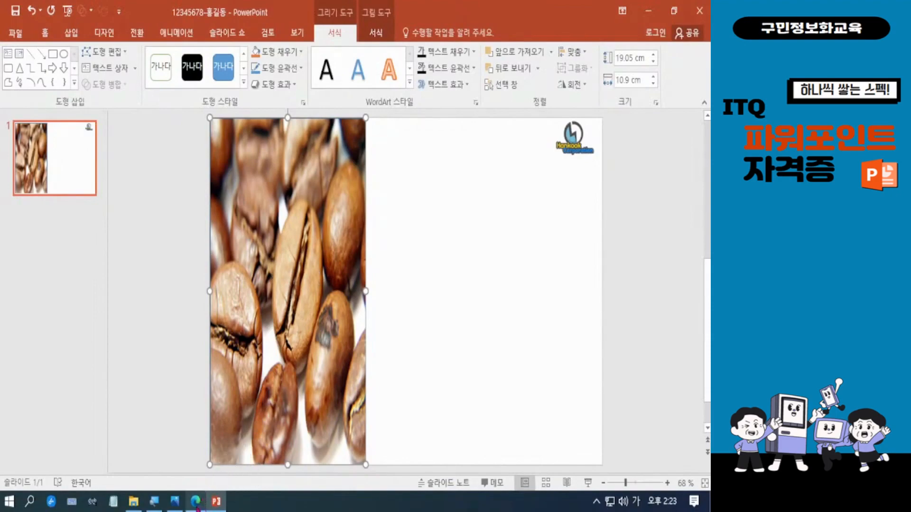
# Check the shape effect condition in the PDF, return to PowerPoint, and apply a 5 포인트 부드러운 가장자리 effect to the rectangle.
pyautogui.click(218, 456)
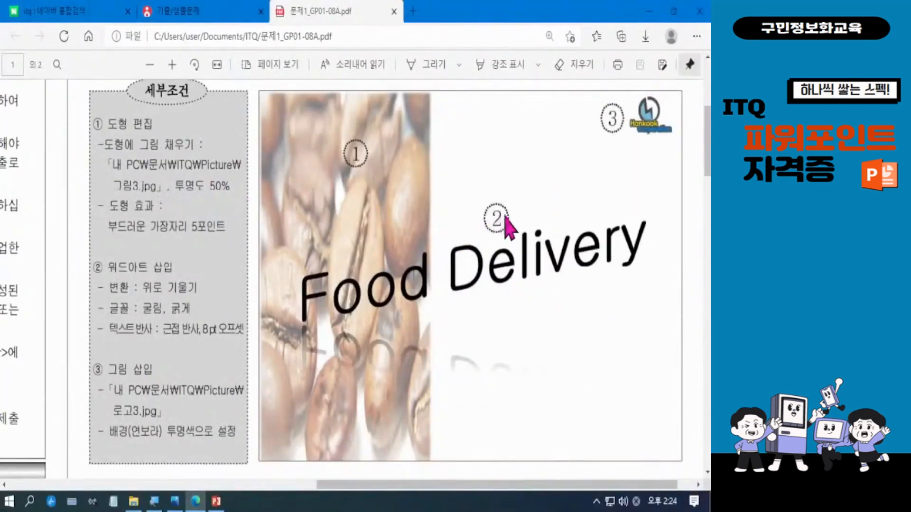
pyautogui.click(648, 11)
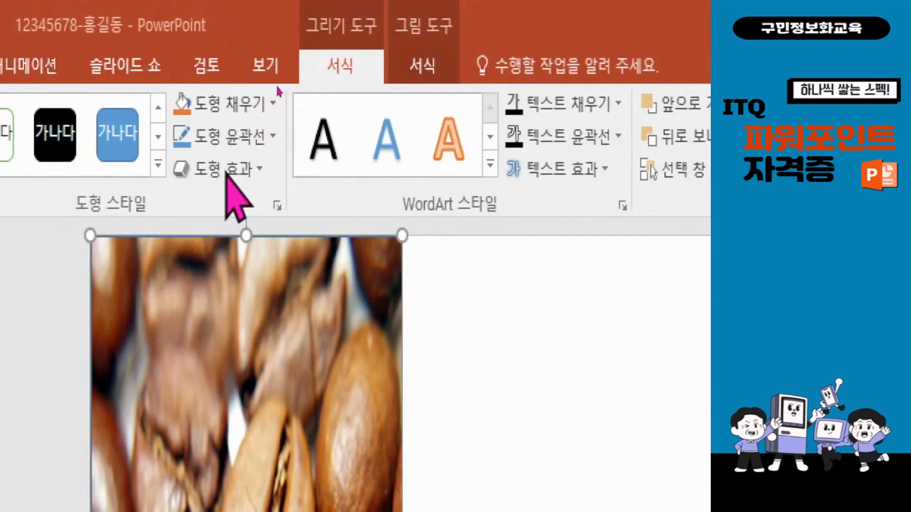
pyautogui.click(226, 170)
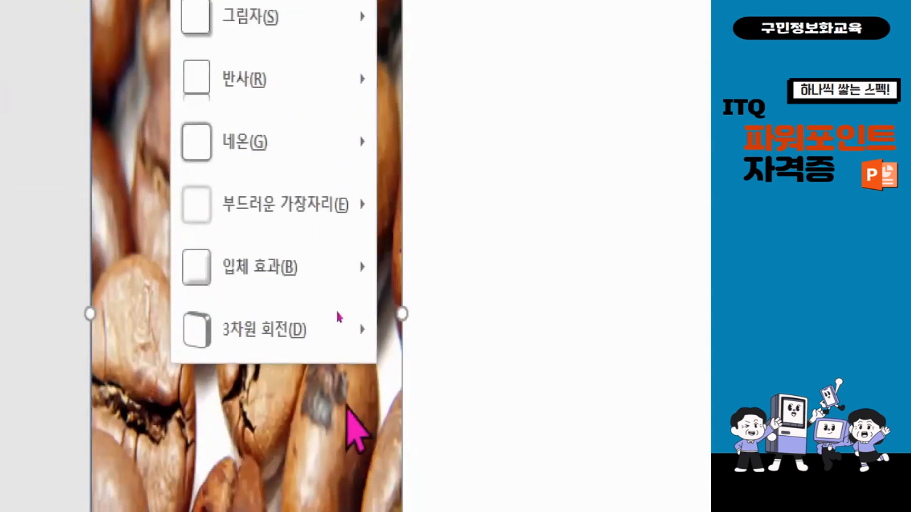
pyautogui.moveTo(338, 216)
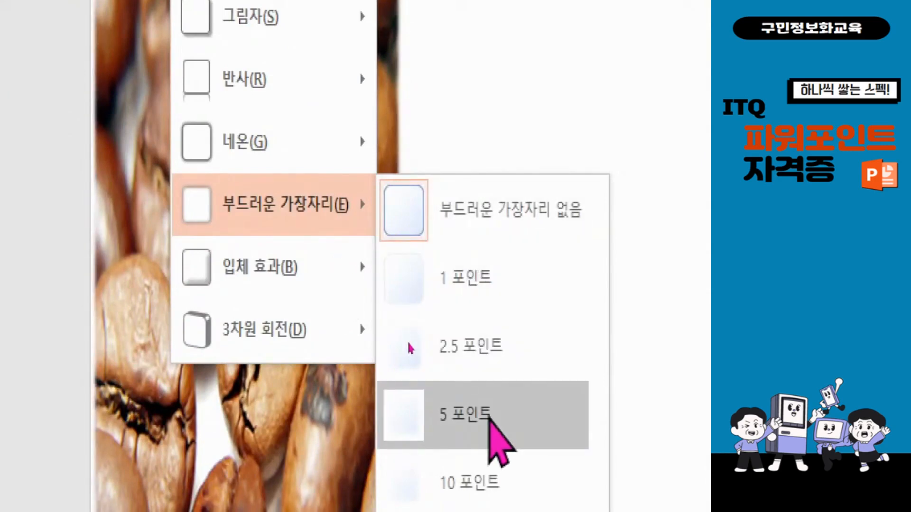
pyautogui.click(488, 417)
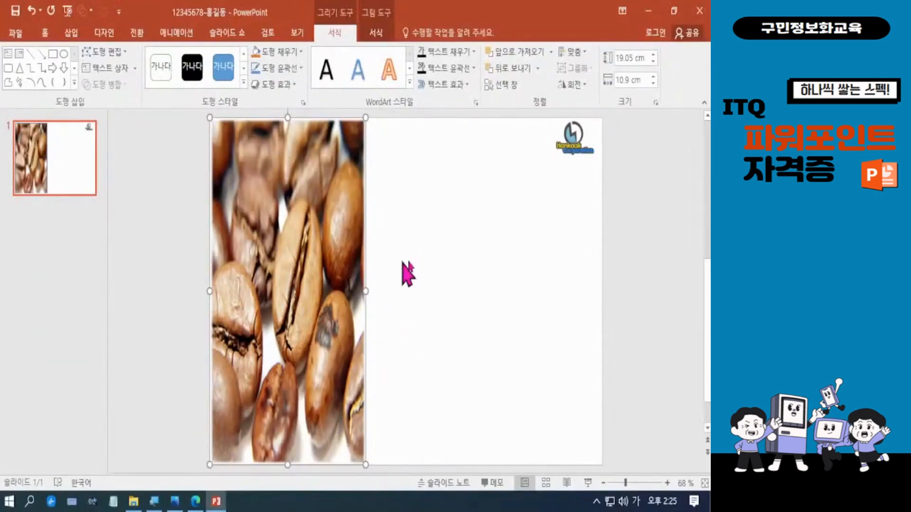
pyautogui.click(467, 303)
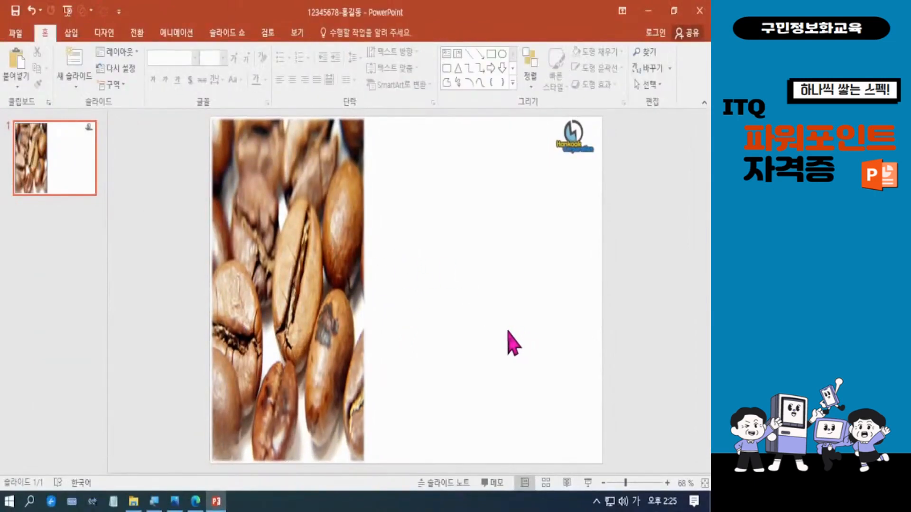
# Set the transparency of the coffee-bean rectangle's picture fill to 50% and save the presentation.
pyautogui.click(302, 231)
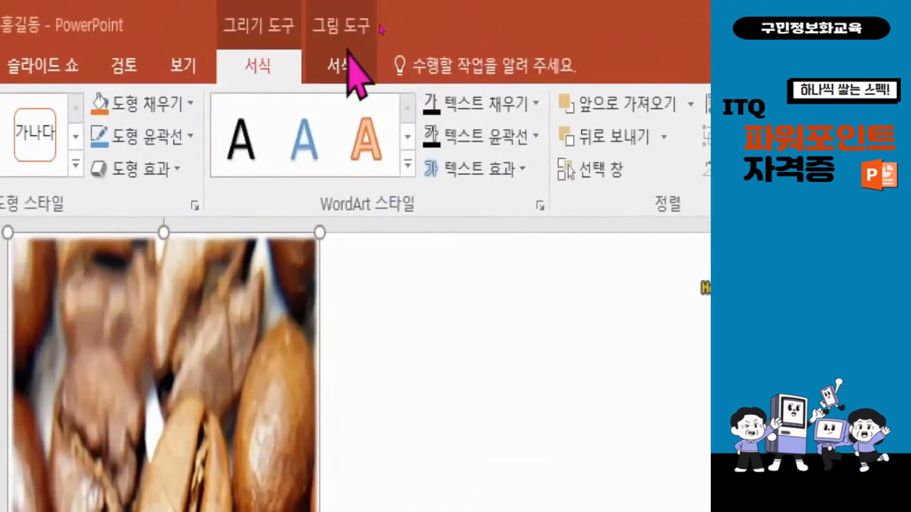
pyautogui.click(355, 42)
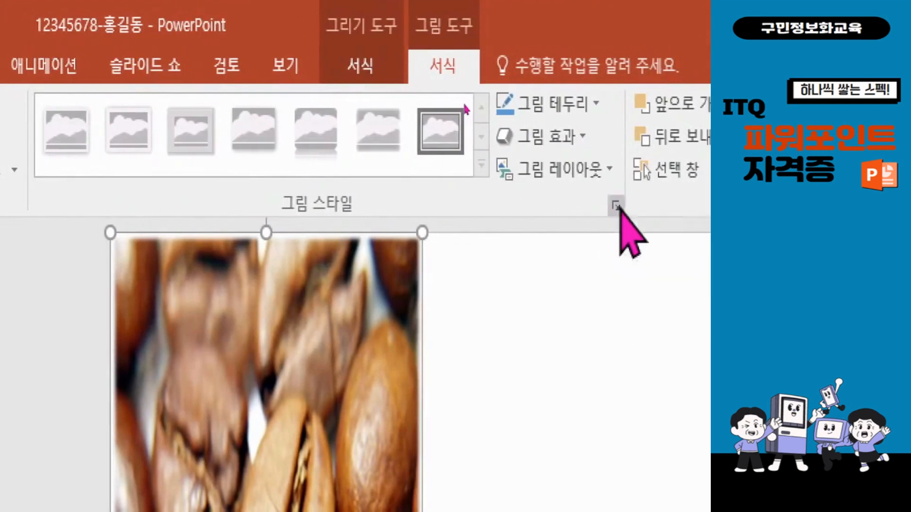
pyautogui.rightClick(339, 317)
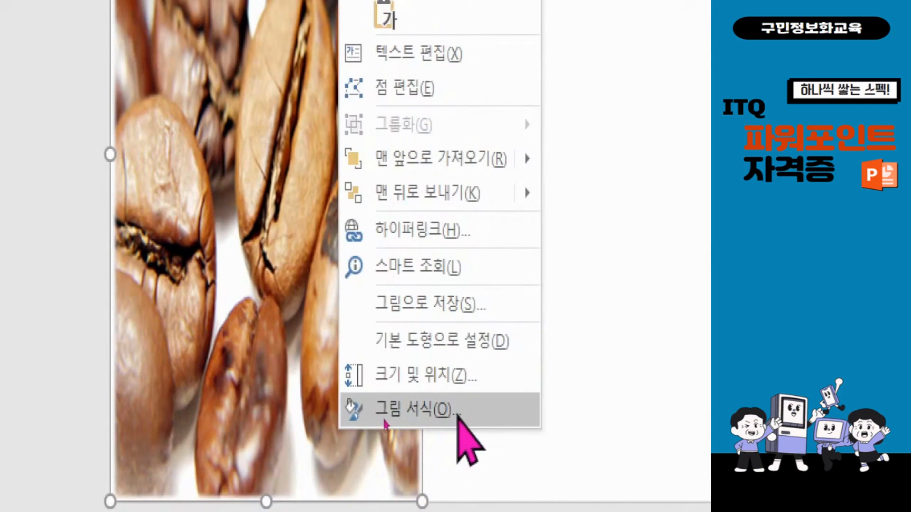
pyautogui.click(458, 416)
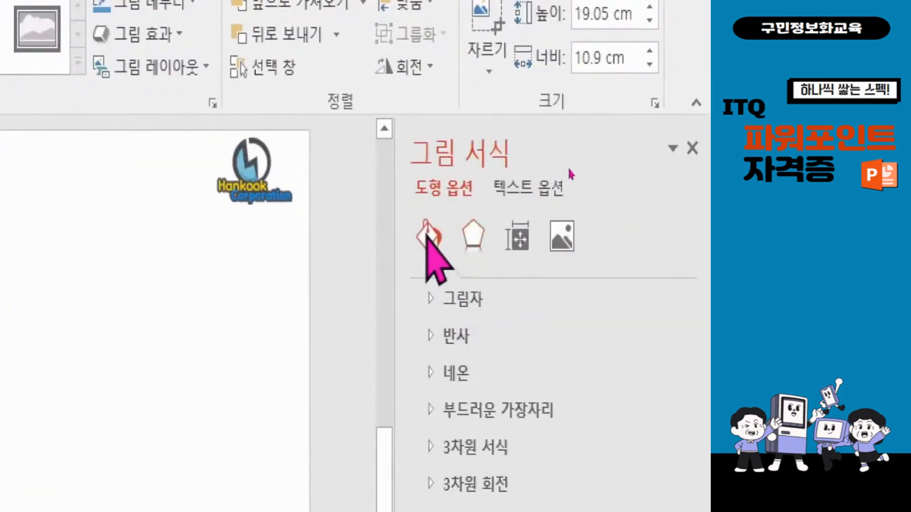
pyautogui.click(427, 233)
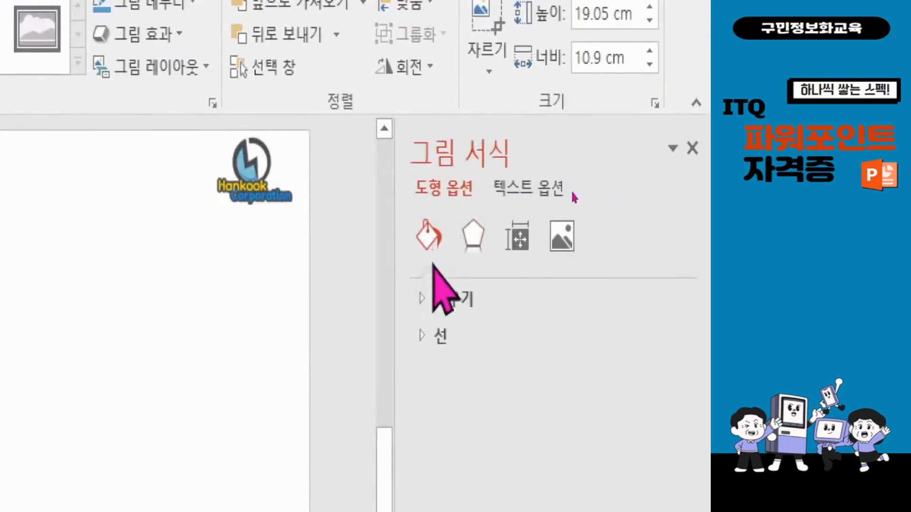
pyautogui.click(429, 300)
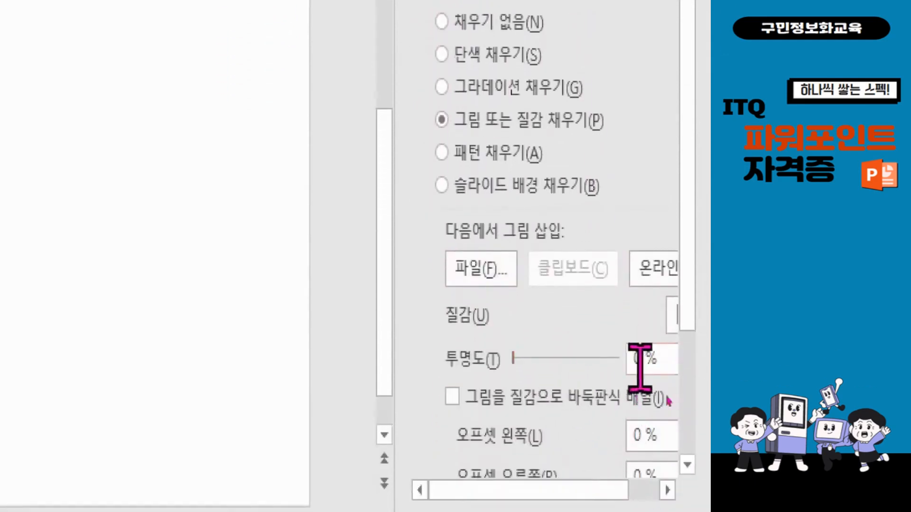
pyautogui.moveTo(513, 357); pyautogui.dragTo(571, 378)
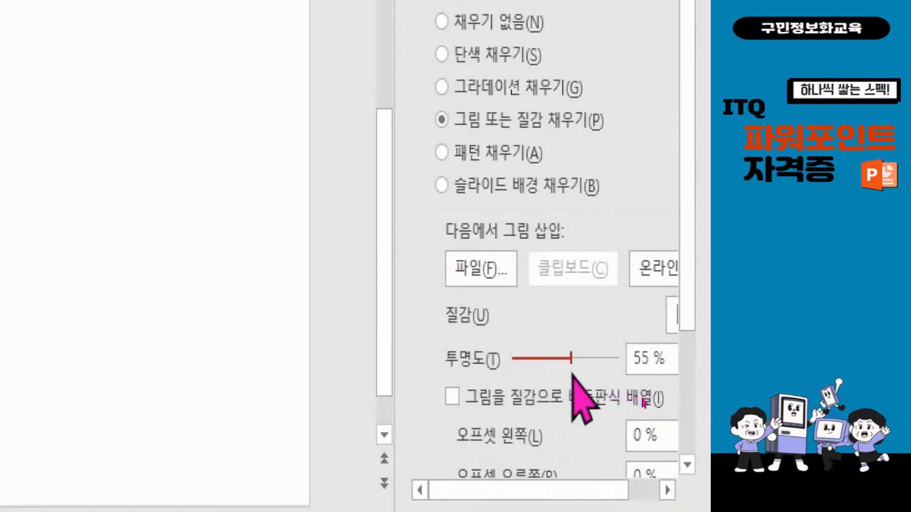
pyautogui.click(648, 360)
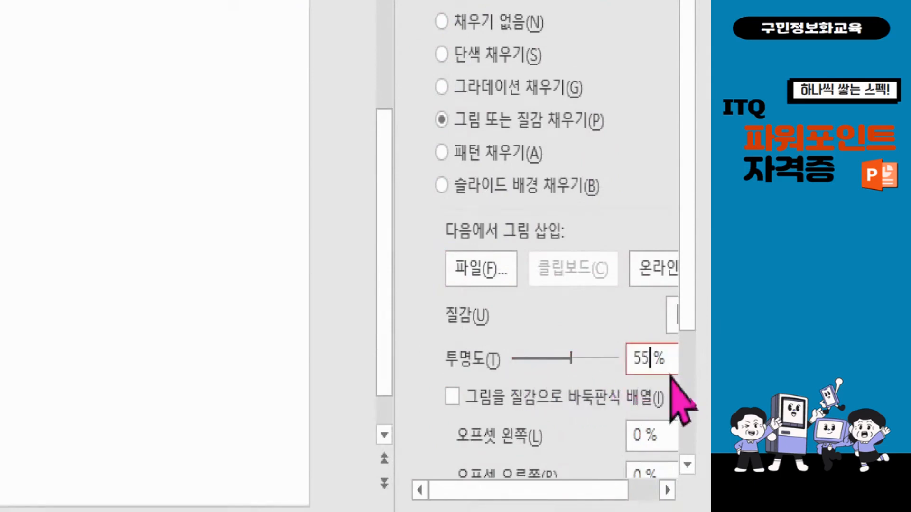
pyautogui.press('BackSpace')
pyautogui.press('BackSpace')
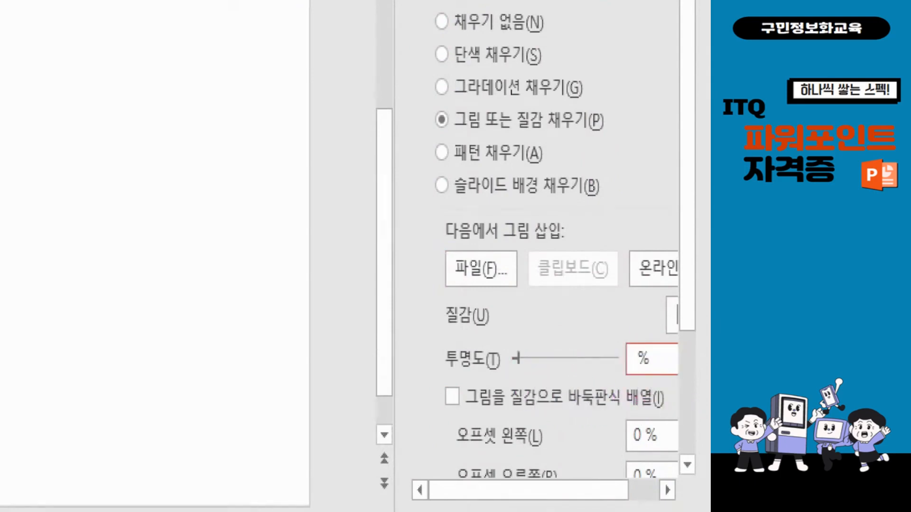
pyautogui.write('50')
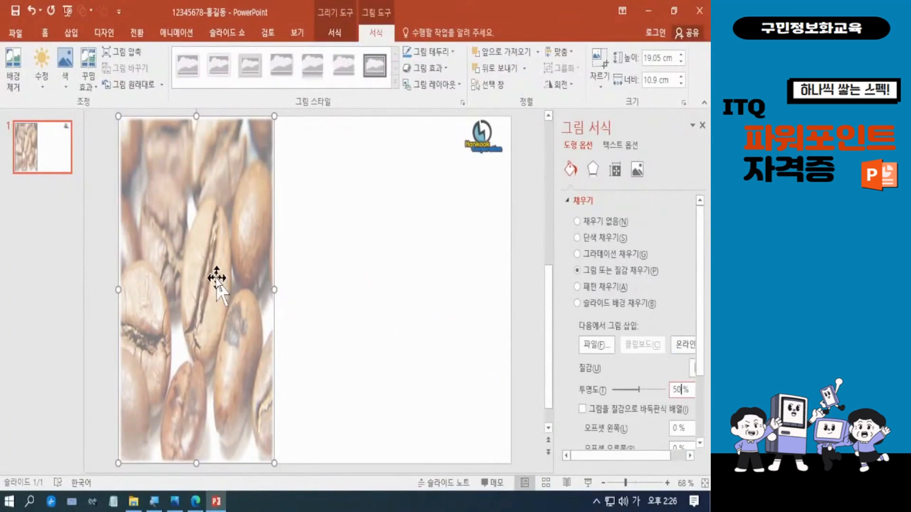
pyautogui.click(375, 270)
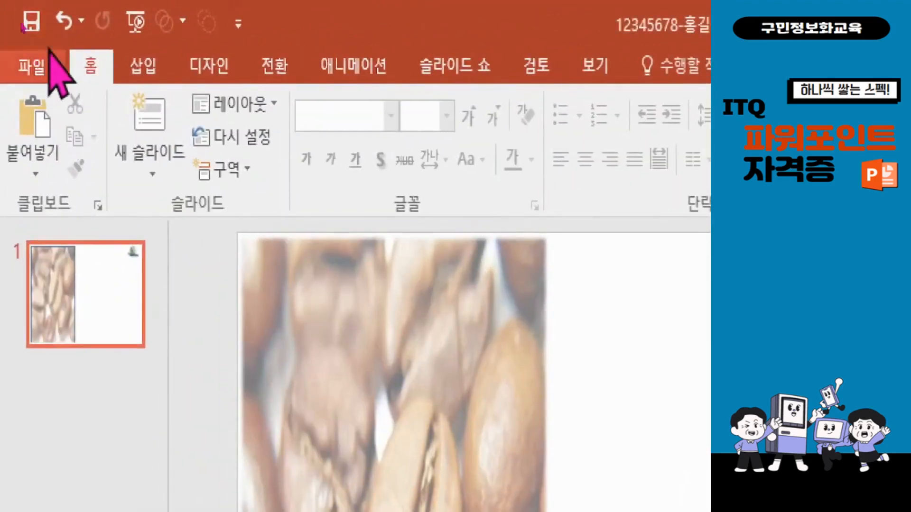
pyautogui.click(33, 21)
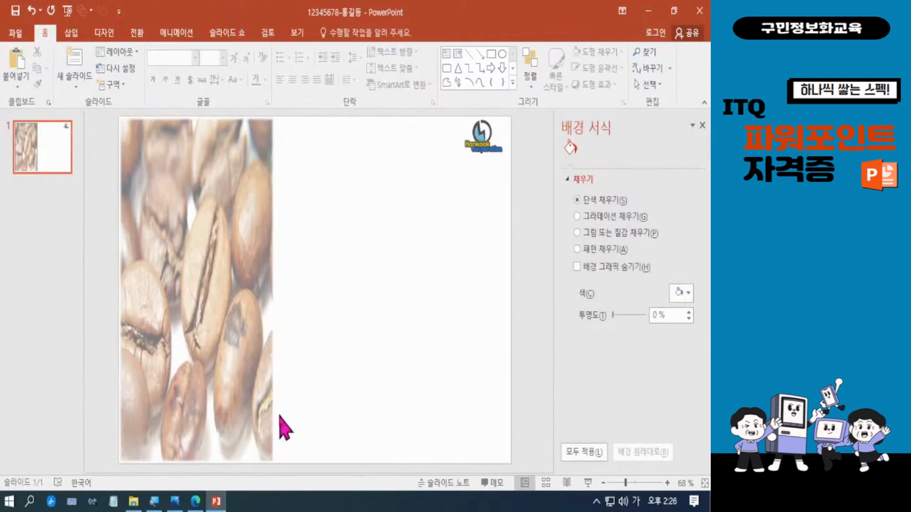
# Examine the WordArt conditions and the slanted, reflected title in the PDF sample in the browser, and return to PowerPoint.
pyautogui.moveTo(197, 503)
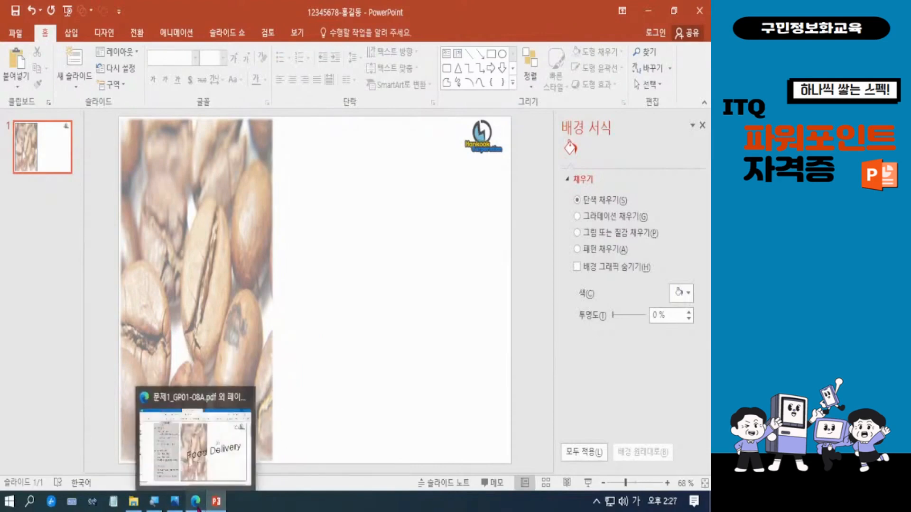
pyautogui.click(197, 432)
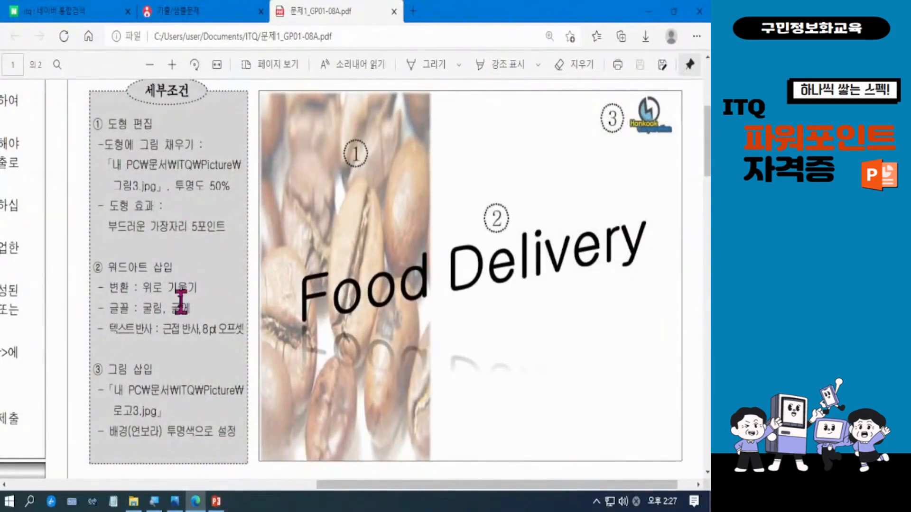
pyautogui.moveTo(74, 257)
pyautogui.mouseDown()
pyautogui.moveTo(107, 308)
pyautogui.moveTo(250, 353)
pyautogui.mouseUp()
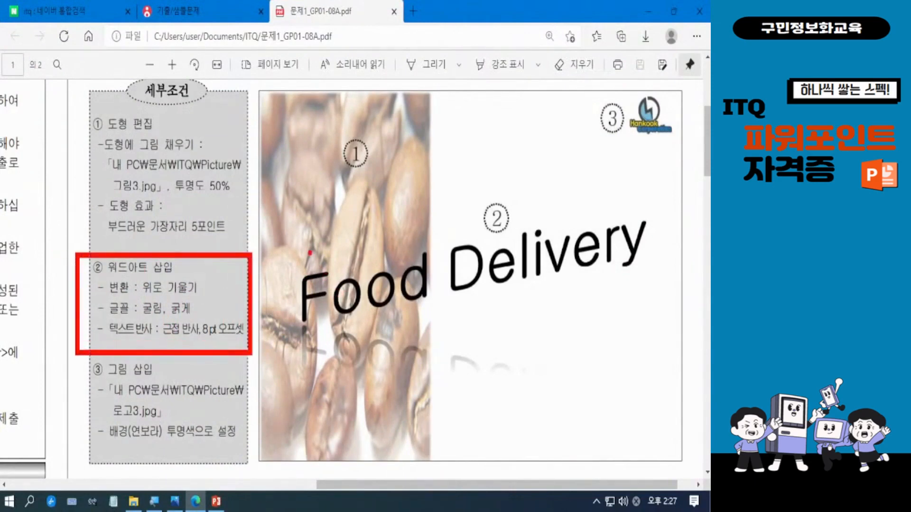
pyautogui.moveTo(296, 231)
pyautogui.mouseDown()
pyautogui.moveTo(300, 327)
pyautogui.moveTo(558, 431)
pyautogui.moveTo(672, 417)
pyautogui.moveTo(657, 435)
pyautogui.mouseUp()
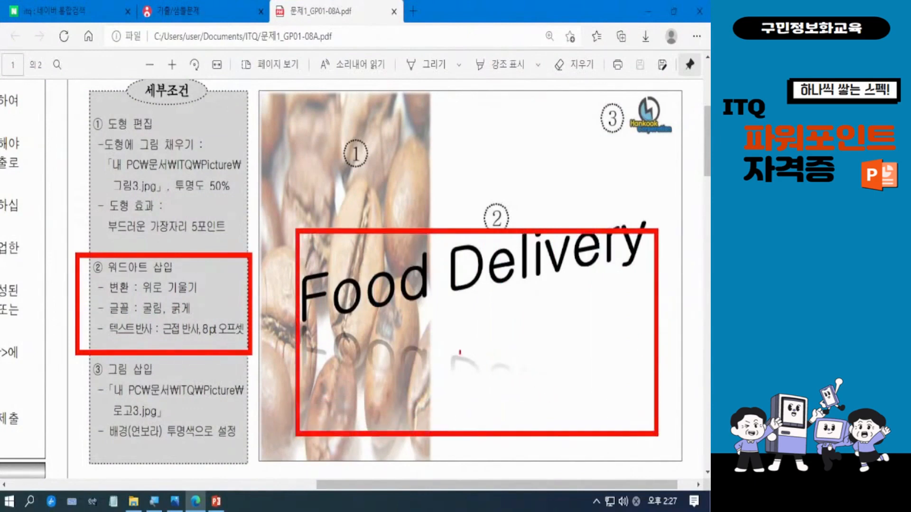
pyautogui.press('Escape')
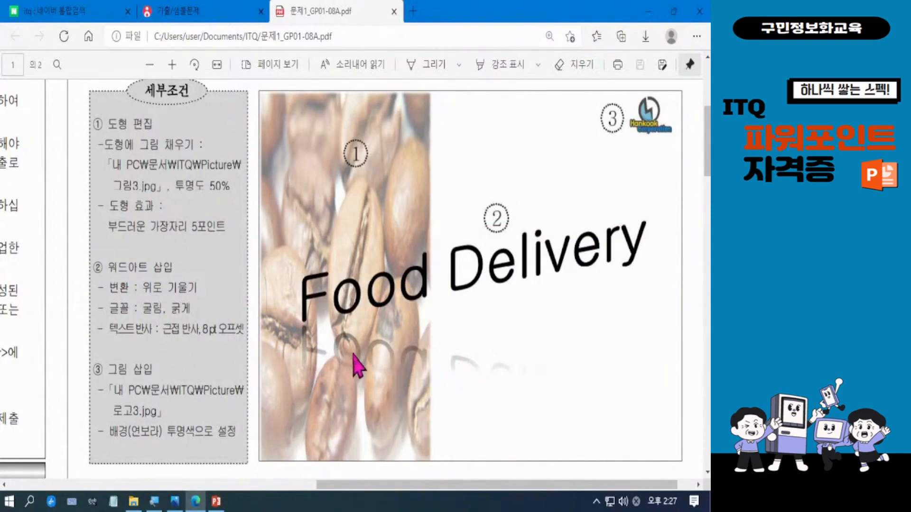
pyautogui.hotkey('ctrl', '2')
pyautogui.moveTo(351, 306); pyautogui.dragTo(640, 241)
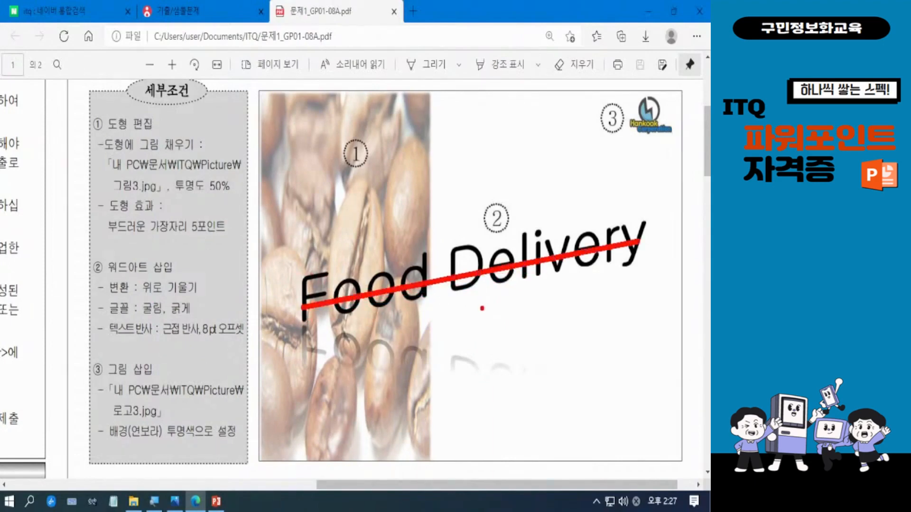
pyautogui.press('Escape')
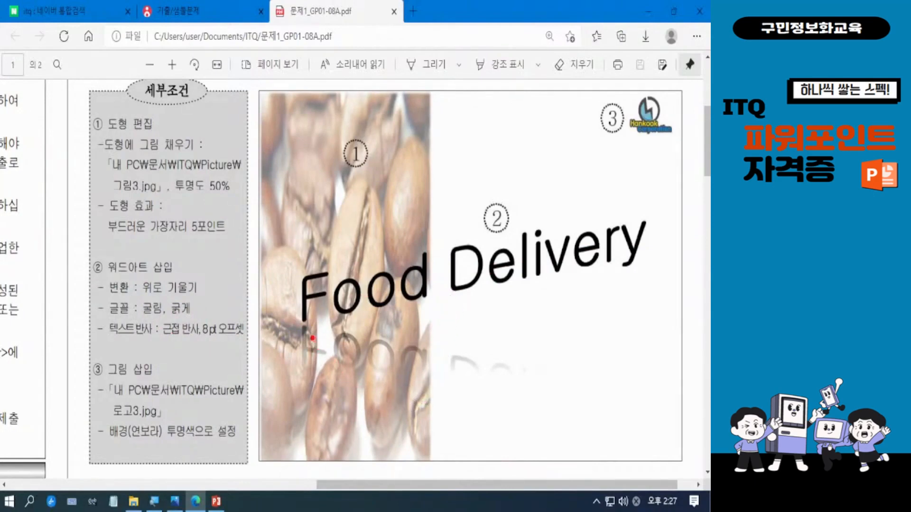
pyautogui.moveTo(356, 351); pyautogui.dragTo(595, 422)
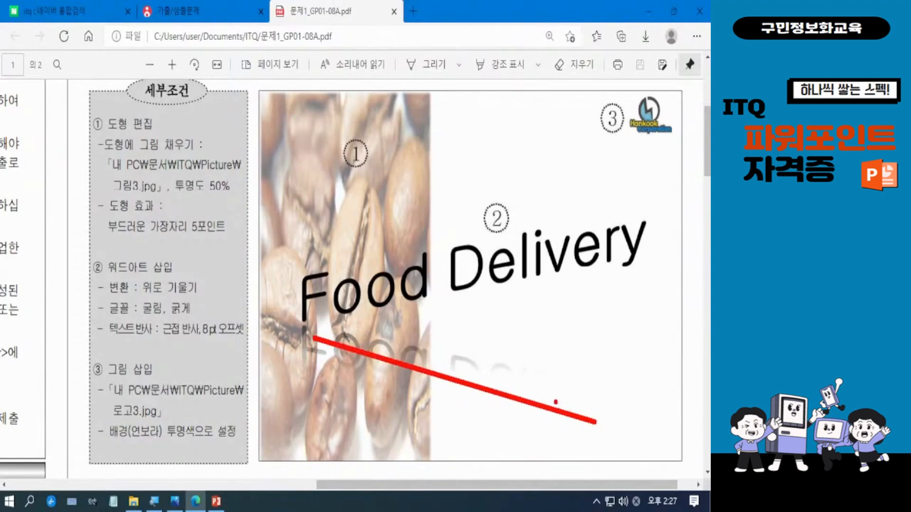
pyautogui.press('Escape')
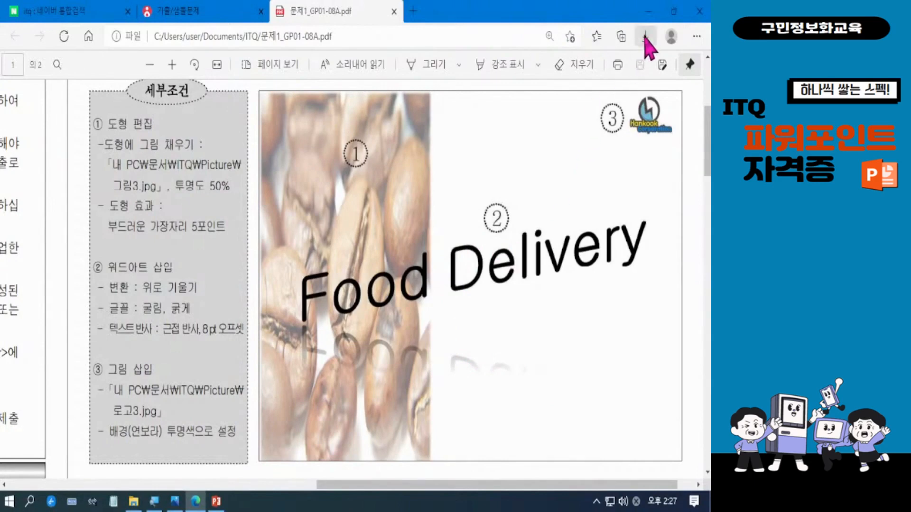
pyautogui.click(648, 12)
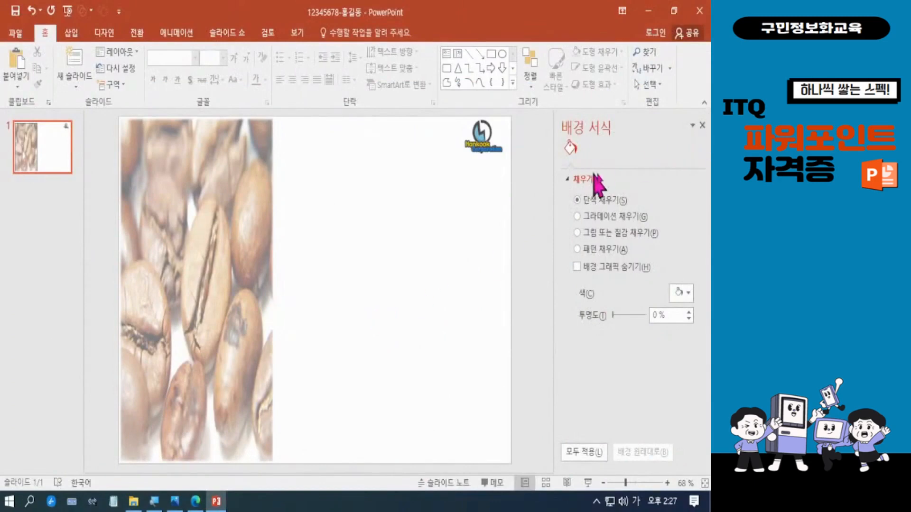
# Close the background formatting pane and insert a plain black WordArt reading "Food Delivery" on the slide.
pyautogui.click(704, 126)
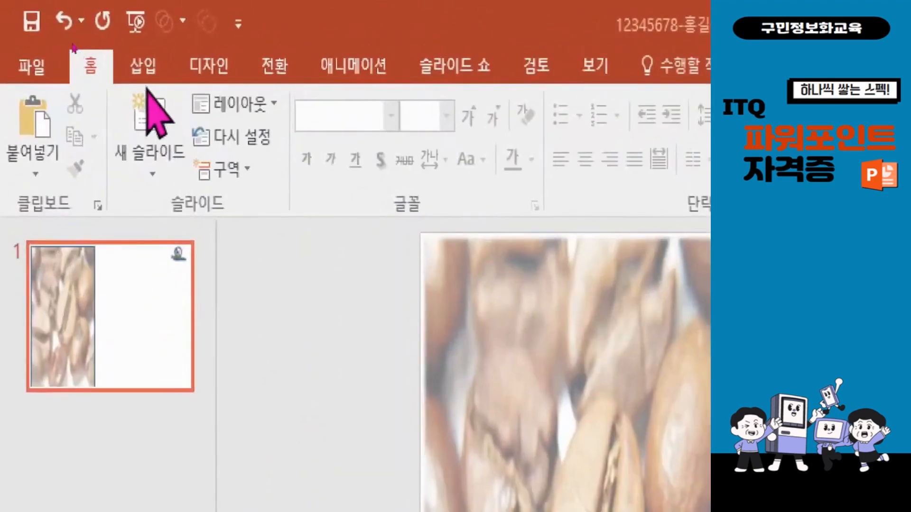
pyautogui.click(143, 66)
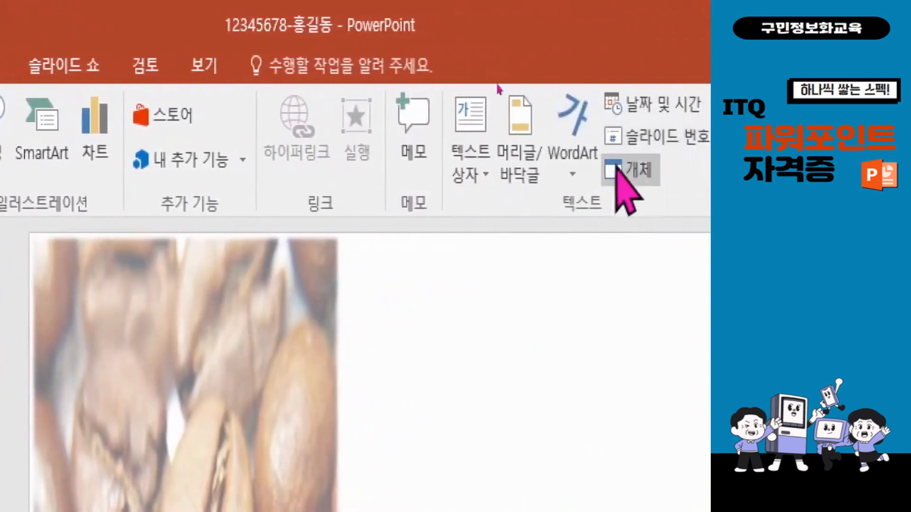
pyautogui.click(575, 138)
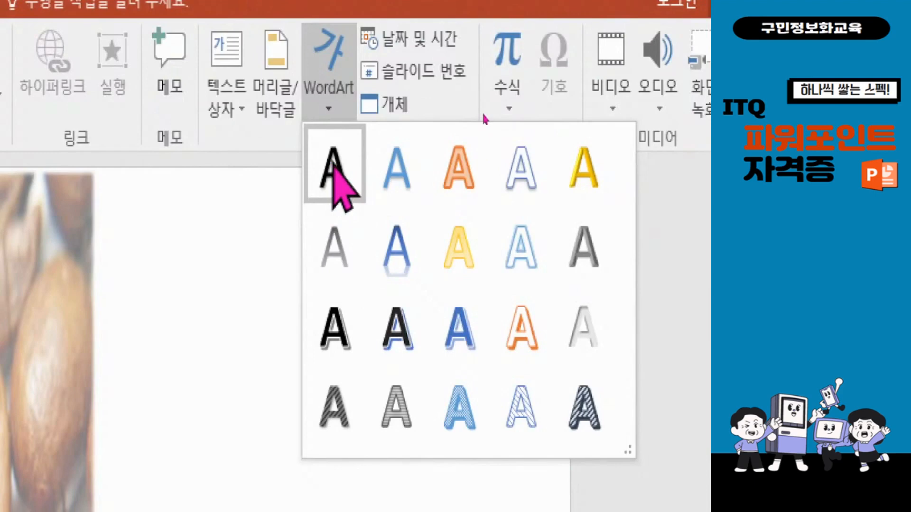
pyautogui.click(333, 164)
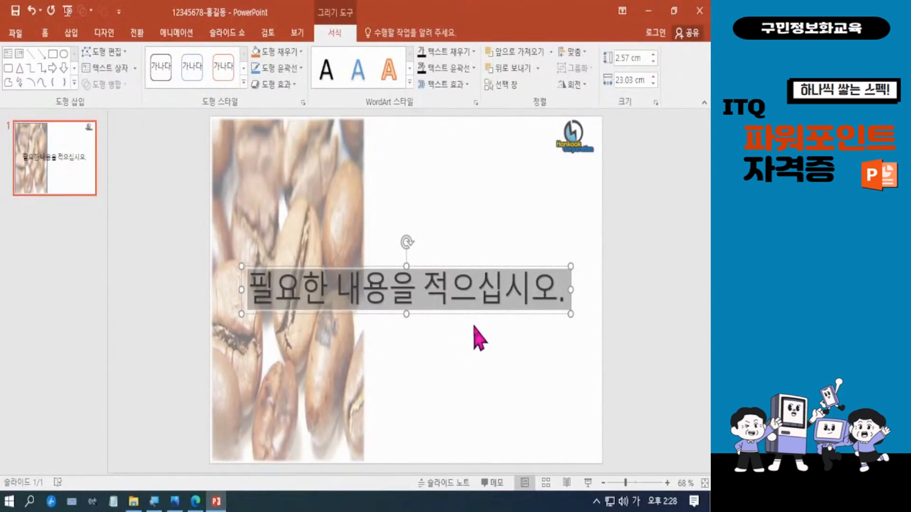
pyautogui.write('F')
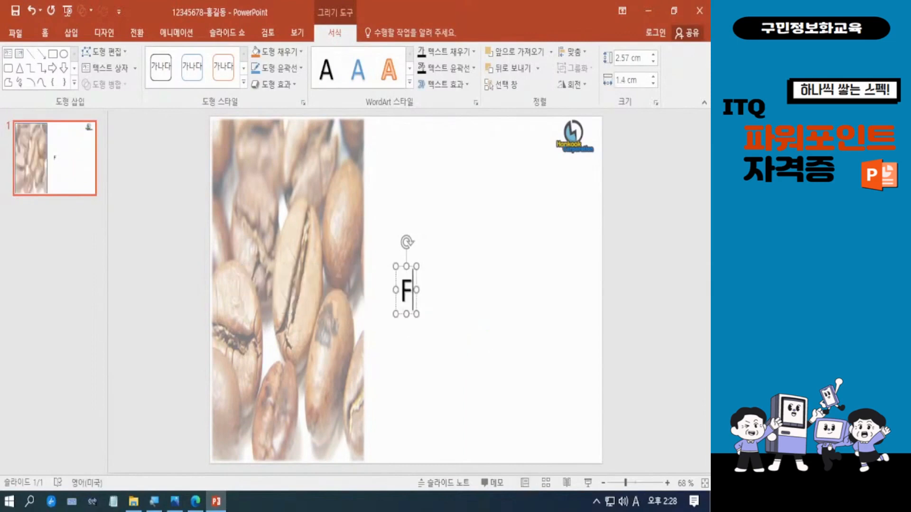
pyautogui.write('ood Del')
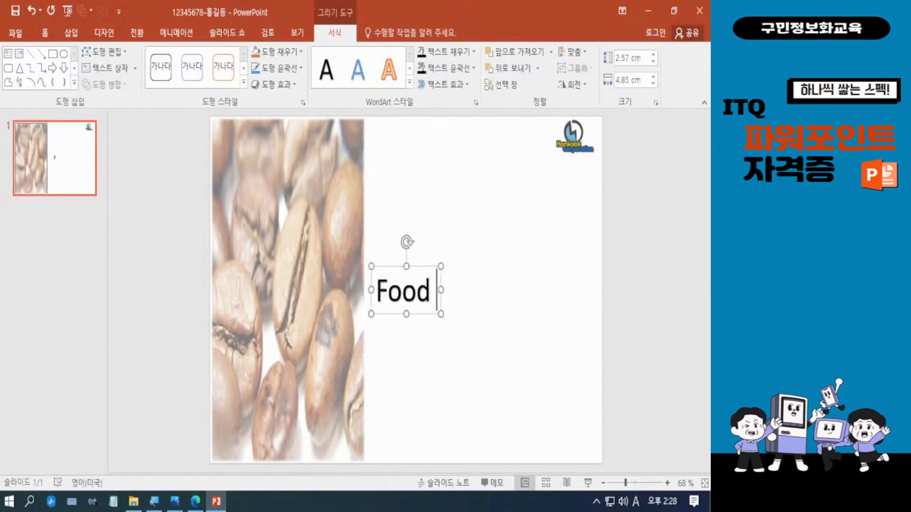
pyautogui.write('ivery')
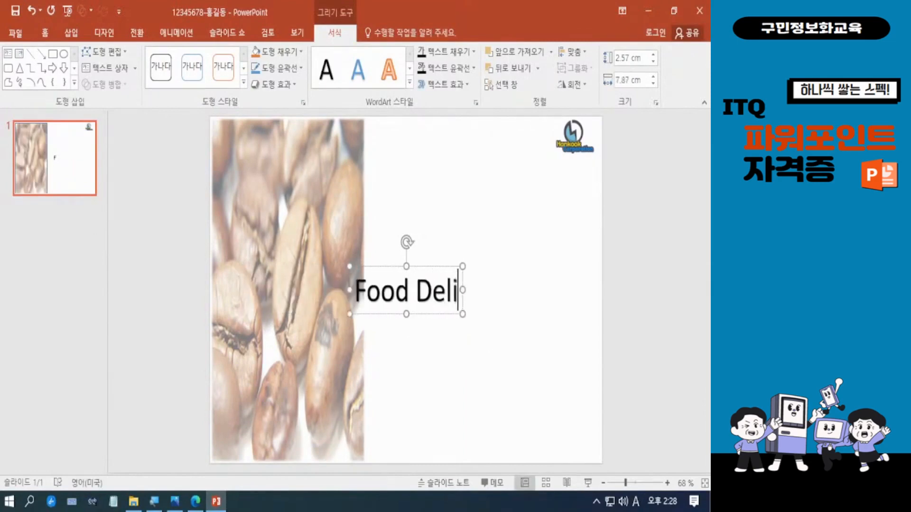
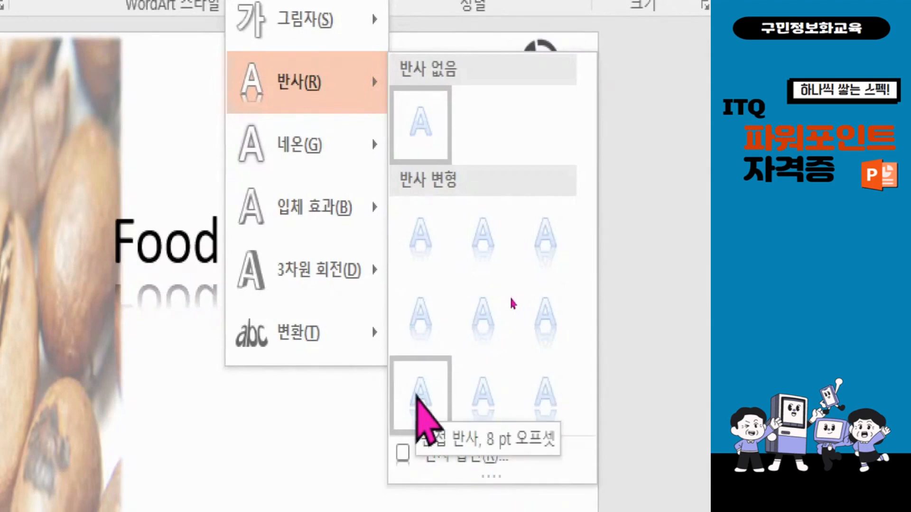
# Apply the 근접 반사, 8 pt 오프셋 reflection to the WordArt title, resize its box to about 22 cm wide and move it down.
pyautogui.click(418, 396)
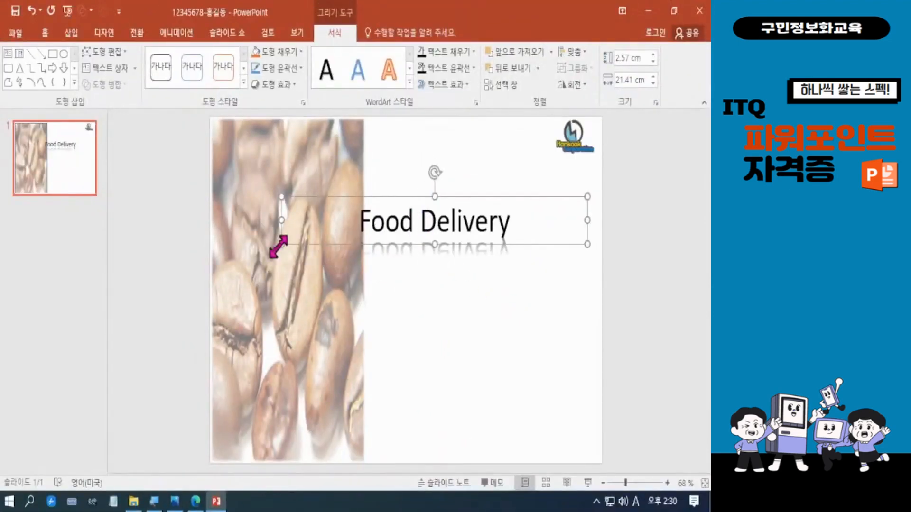
pyautogui.moveTo(279, 247); pyautogui.dragTo(264, 346)
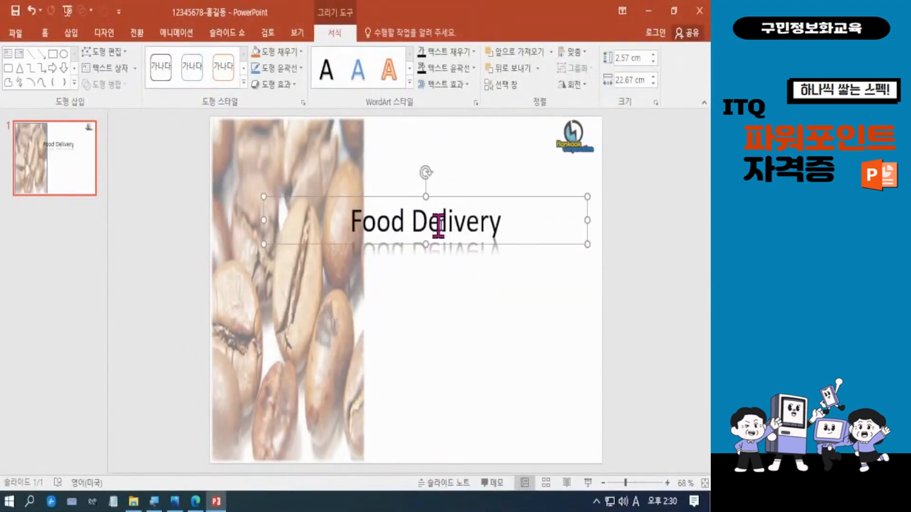
pyautogui.moveTo(583, 244); pyautogui.dragTo(578, 285)
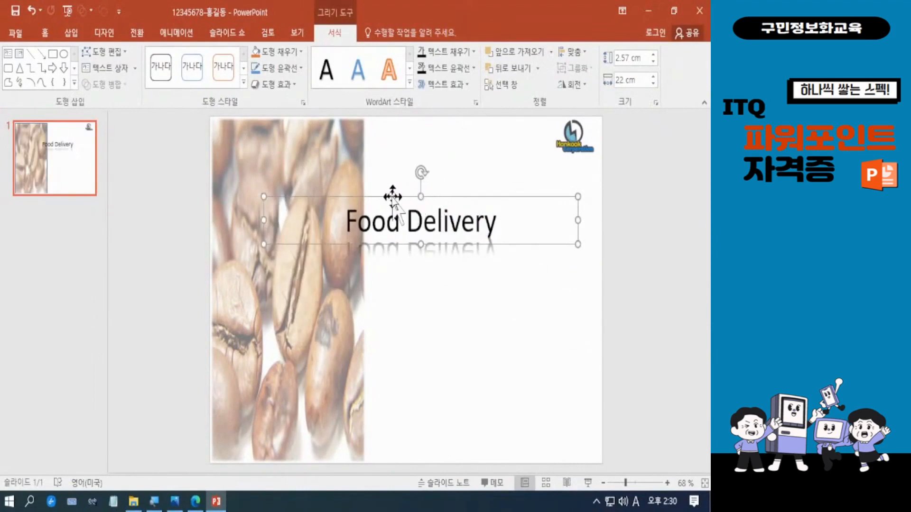
pyautogui.moveTo(392, 196); pyautogui.dragTo(374, 255)
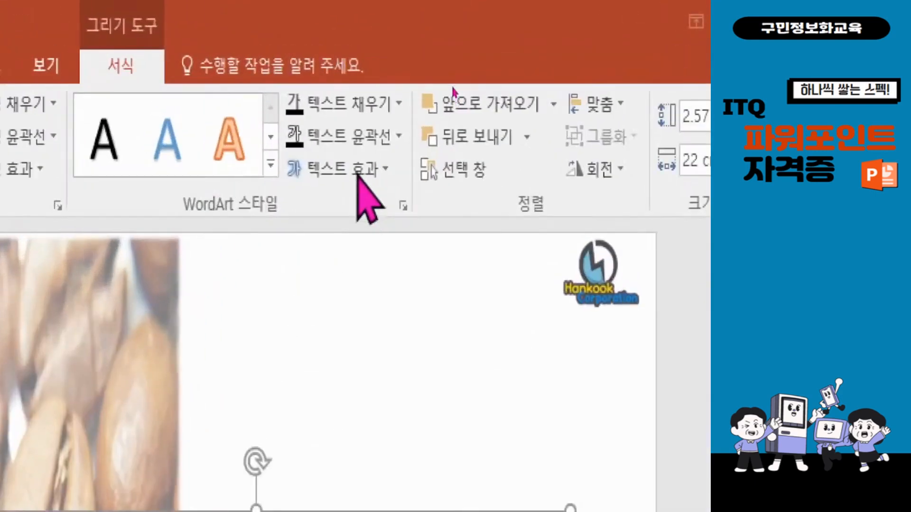
# Apply the 위로 기울기 transform text effect to the Food Delivery WordArt so it slants upward.
pyautogui.click(453, 86)
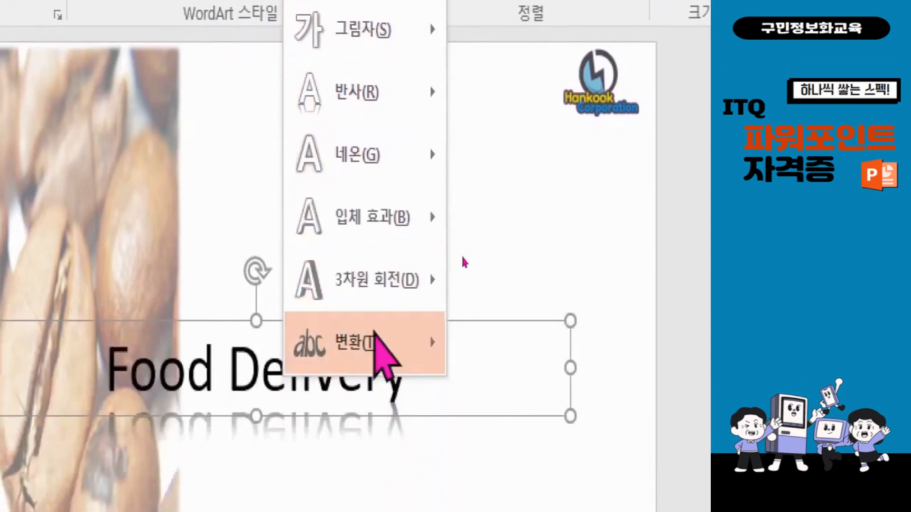
pyautogui.moveTo(375, 341)
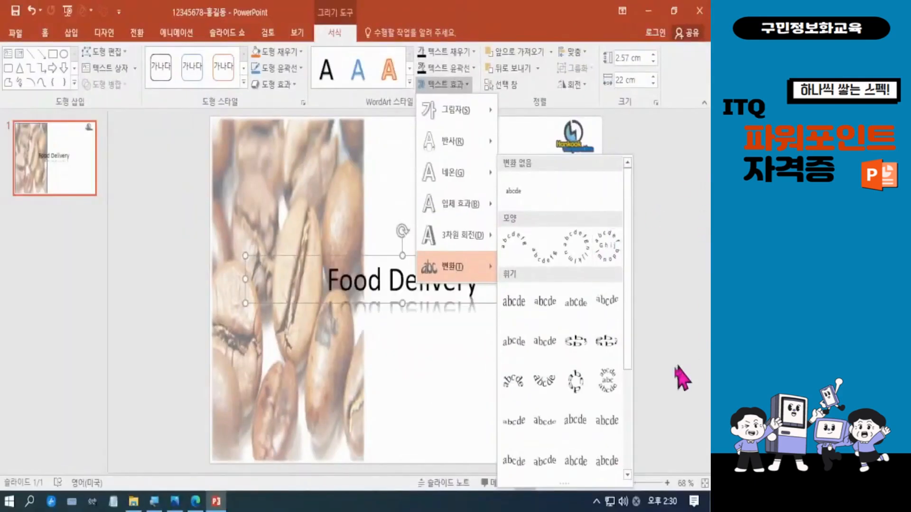
pyautogui.moveTo(628, 346); pyautogui.dragTo(631, 468)
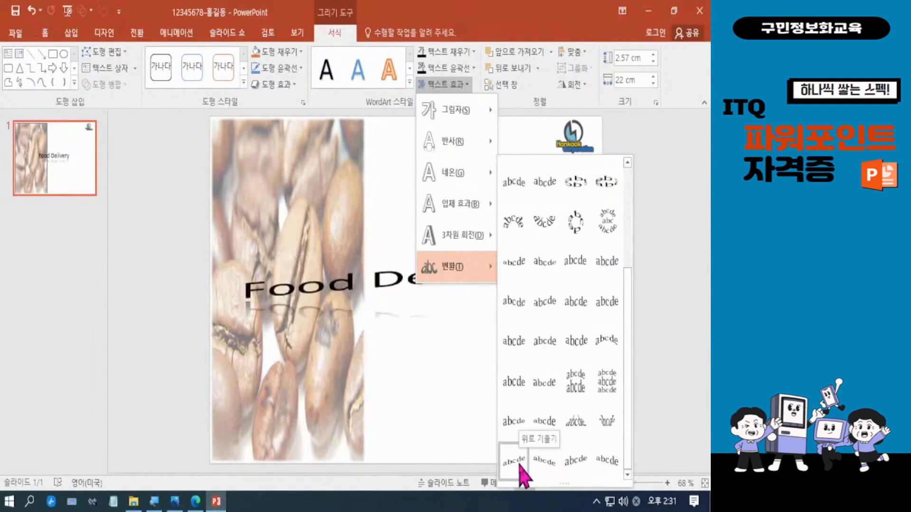
pyautogui.press('Escape')
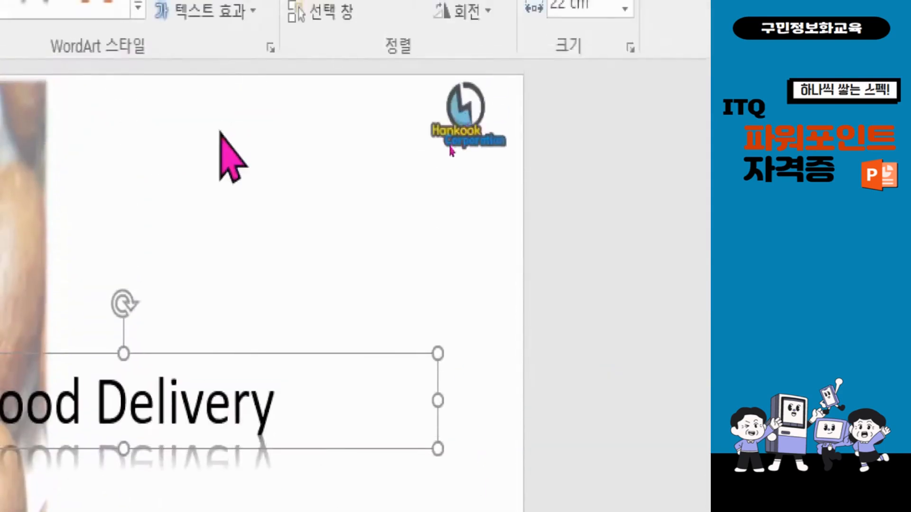
pyautogui.click(225, 12)
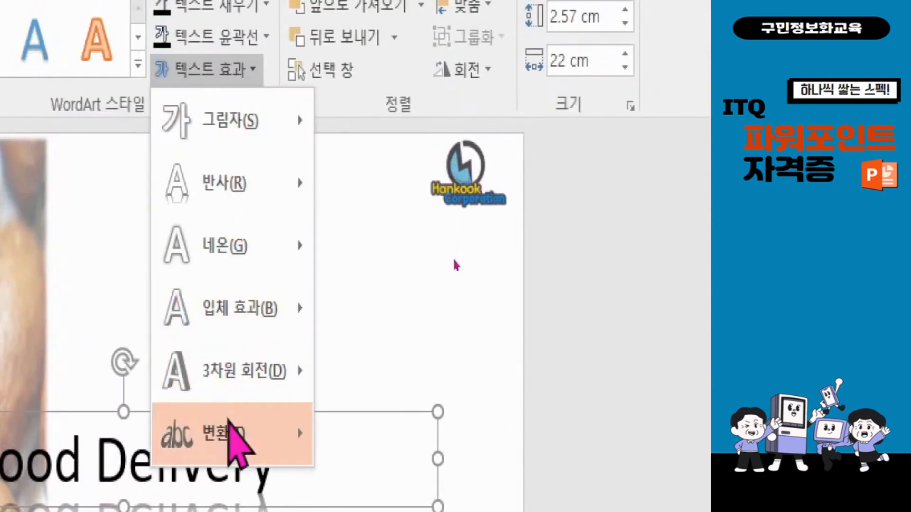
pyautogui.moveTo(228, 420)
pyautogui.scroll(-4, 444, 446)
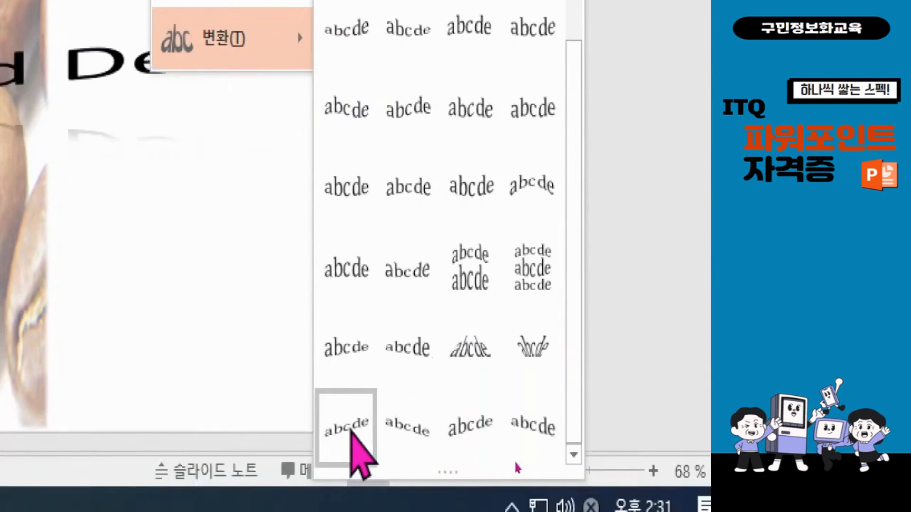
pyautogui.click(351, 430)
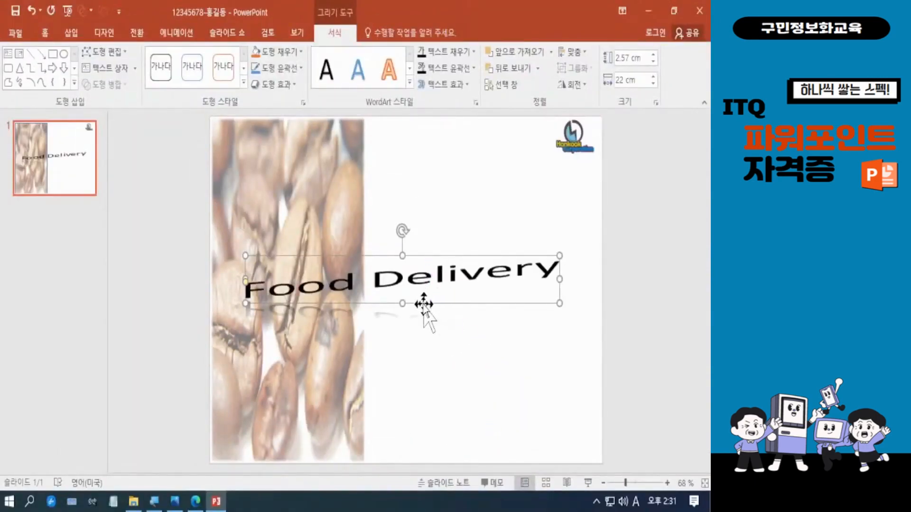
# Enlarge the Food Delivery WordArt to about 6.75 cm high and shift it slightly right and up on the slide.
pyautogui.moveTo(401, 303); pyautogui.dragTo(401, 350)
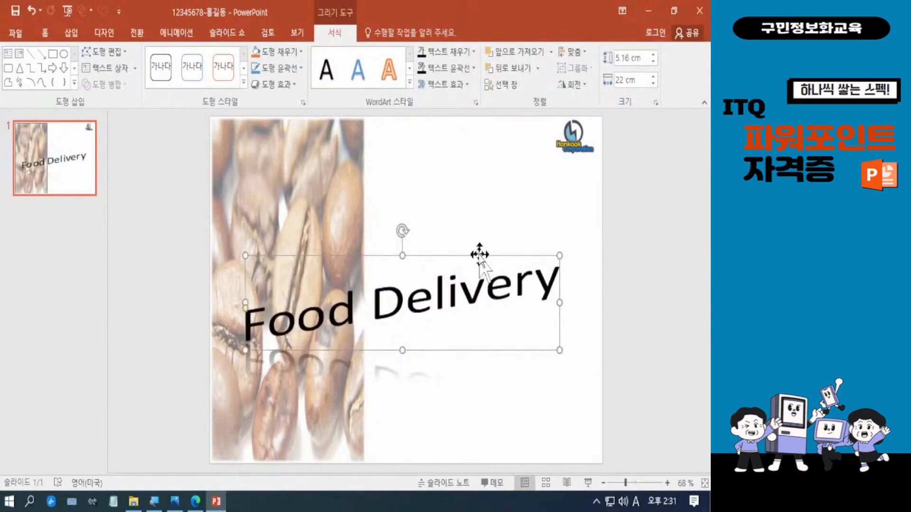
pyautogui.moveTo(480, 256)
pyautogui.mouseDown()
pyautogui.moveTo(491, 196)
pyautogui.moveTo(486, 246)
pyautogui.mouseUp()
pyautogui.moveTo(409, 242); pyautogui.dragTo(444, 227)
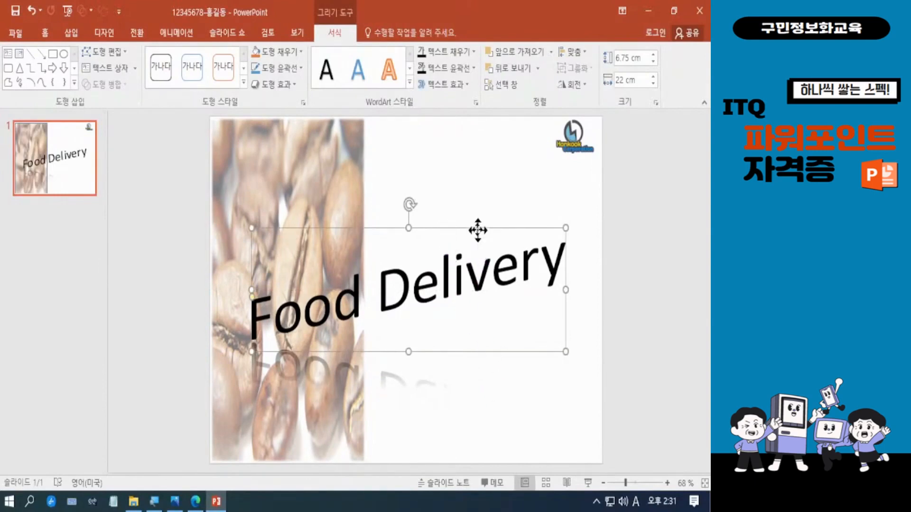
pyautogui.moveTo(478, 230); pyautogui.dragTo(478, 226)
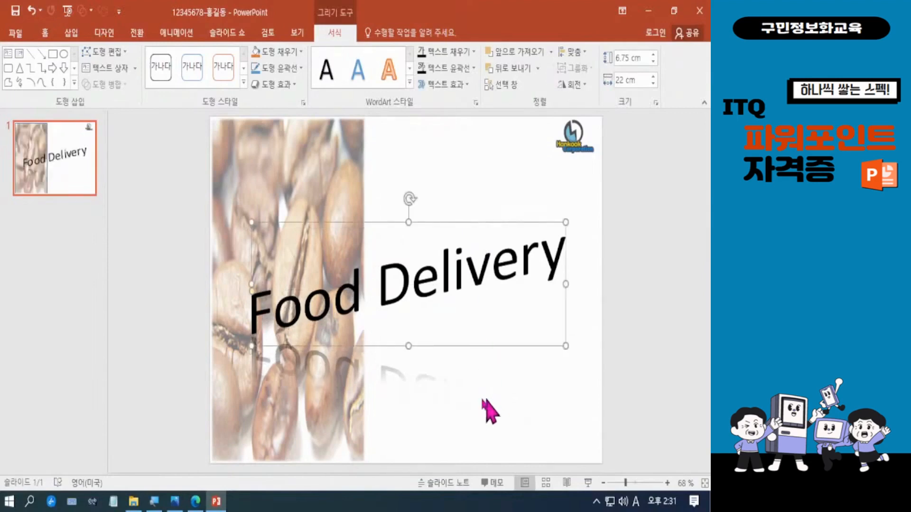
# Compare the title with the PDF sample in the browser, return to PowerPoint and save the presentation.
pyautogui.click(196, 501)
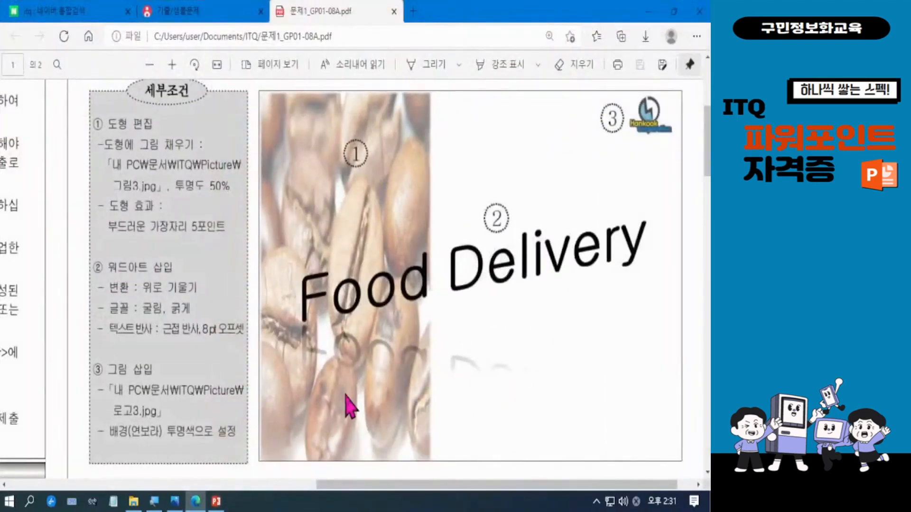
pyautogui.click(221, 504)
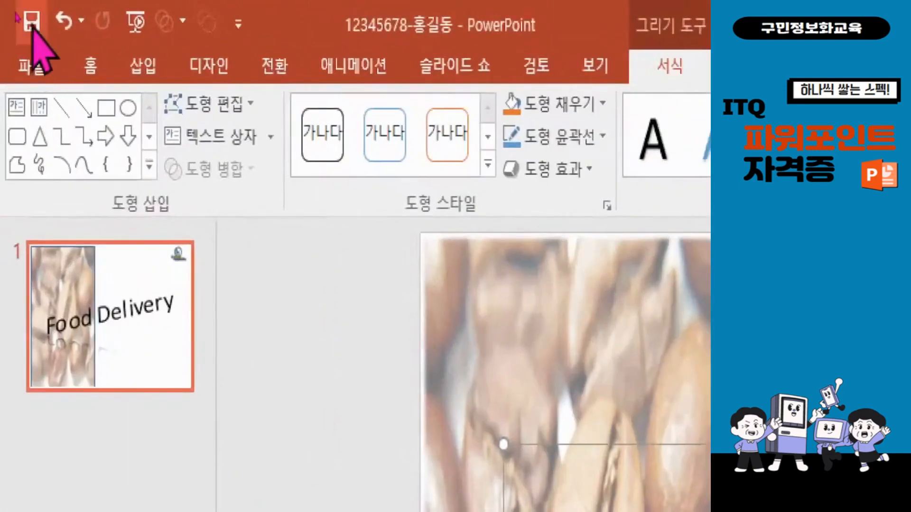
pyautogui.click(31, 23)
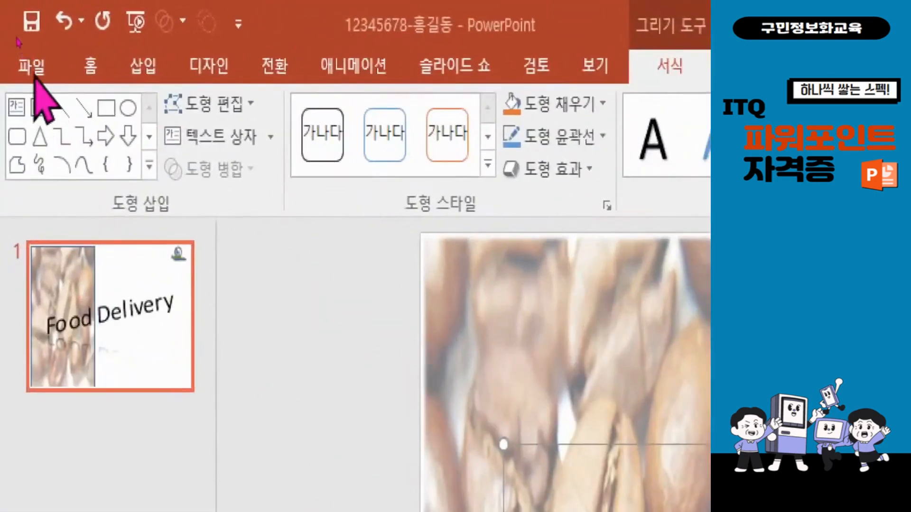
# Create a new blank presentation.
pyautogui.click(33, 64)
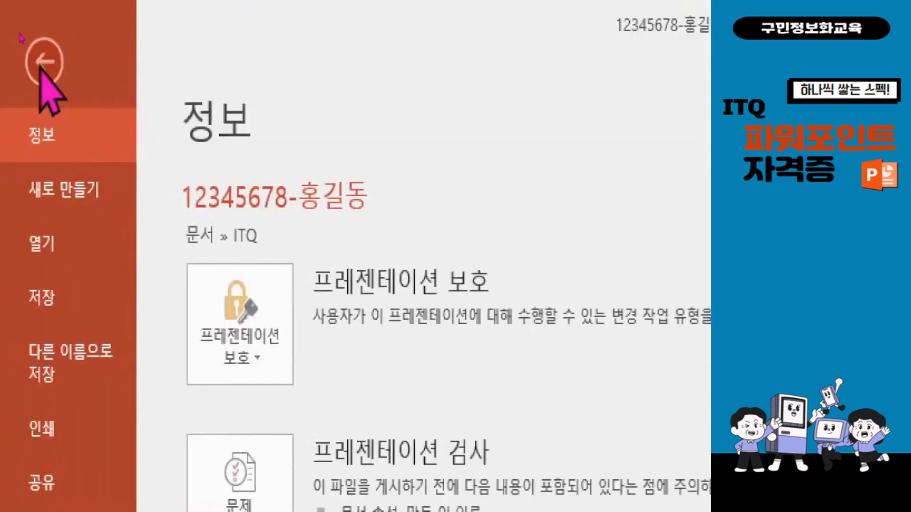
pyautogui.click(79, 194)
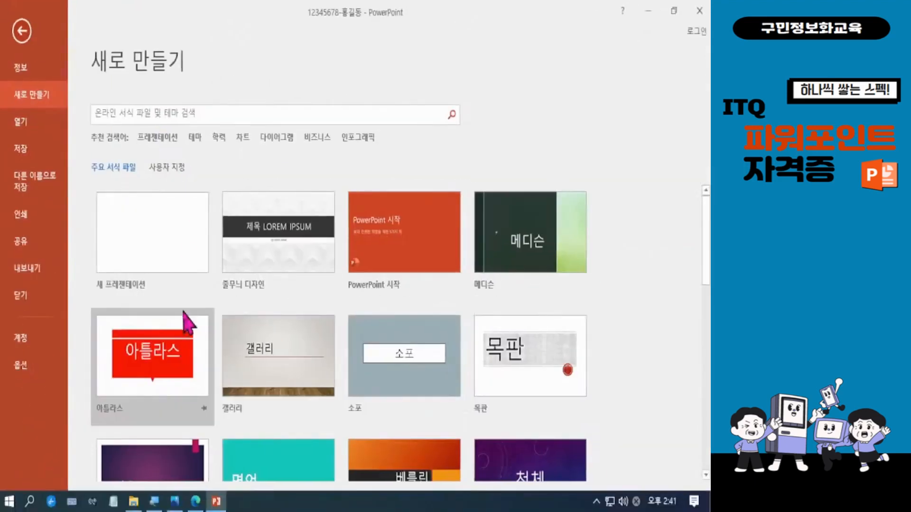
pyautogui.click(164, 256)
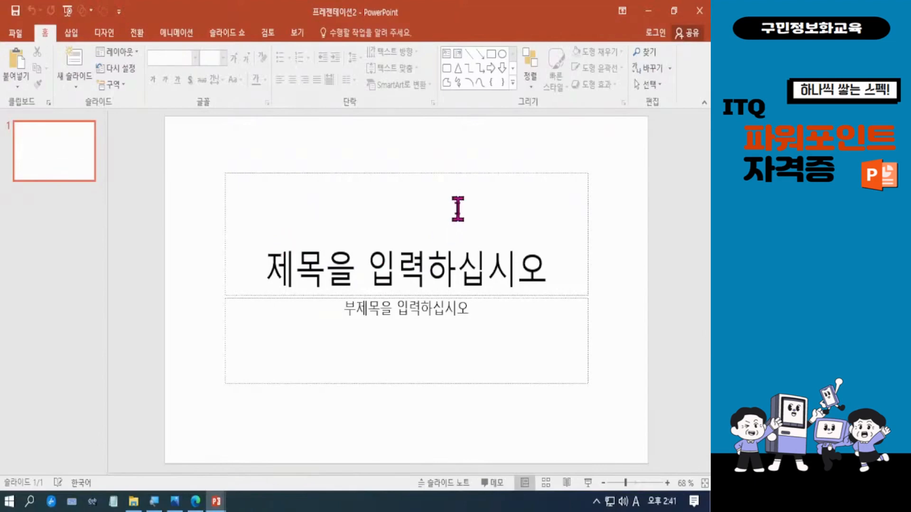
# Save the new presentation in the ITQ folder under the examinee number and name joined by a hyphen.
pyautogui.press('F12')
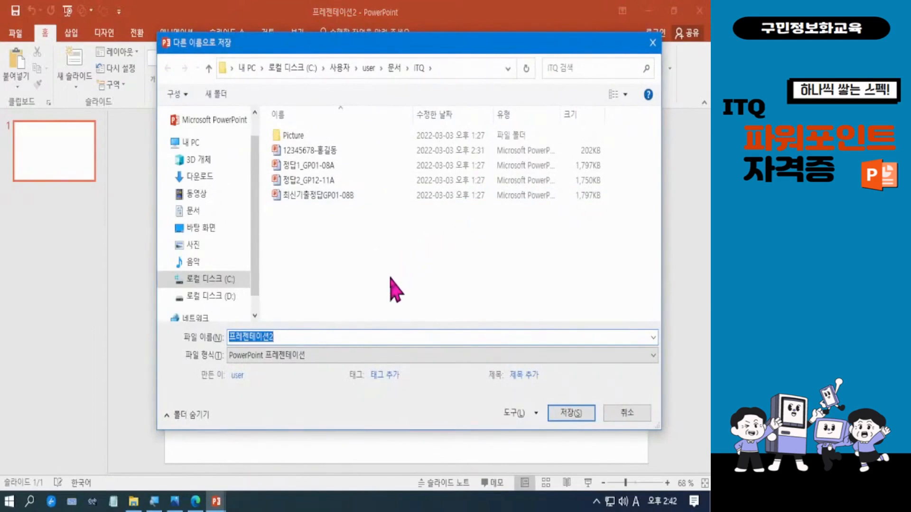
pyautogui.write('11111111-홍길동')
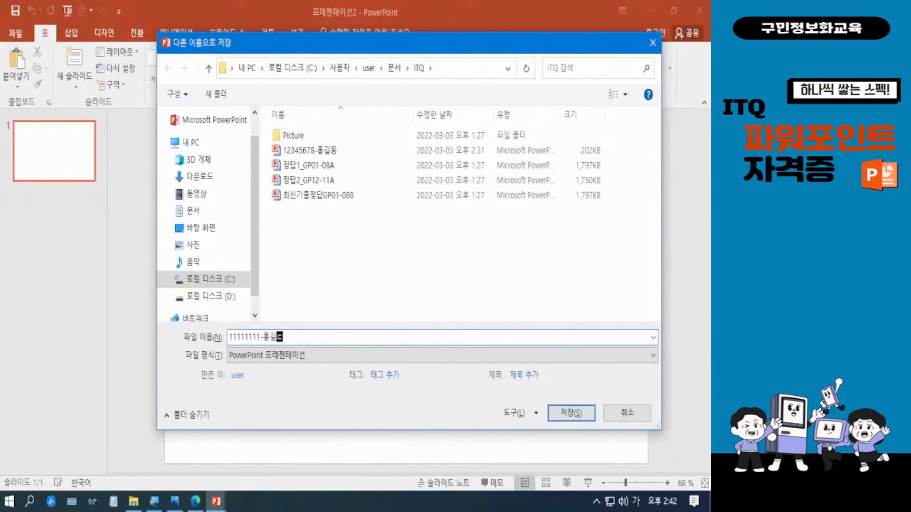
pyautogui.press('super+plus')
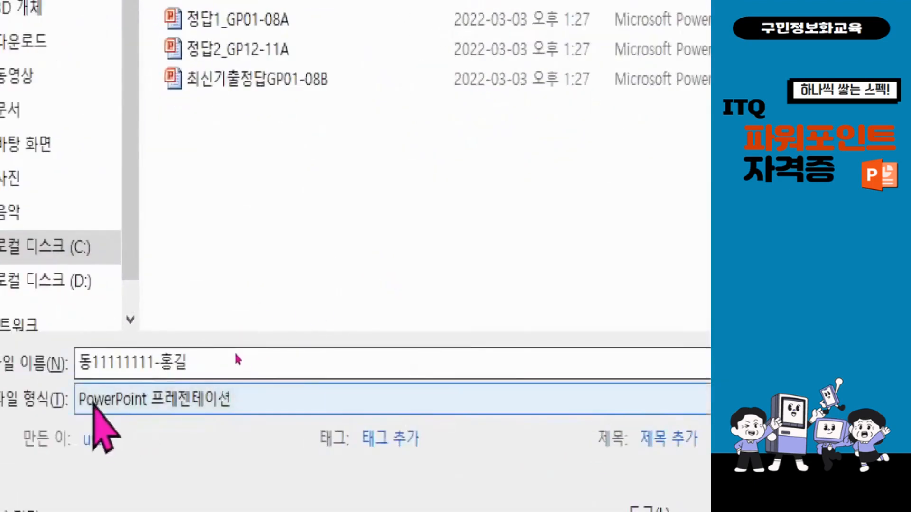
pyautogui.click(97, 364)
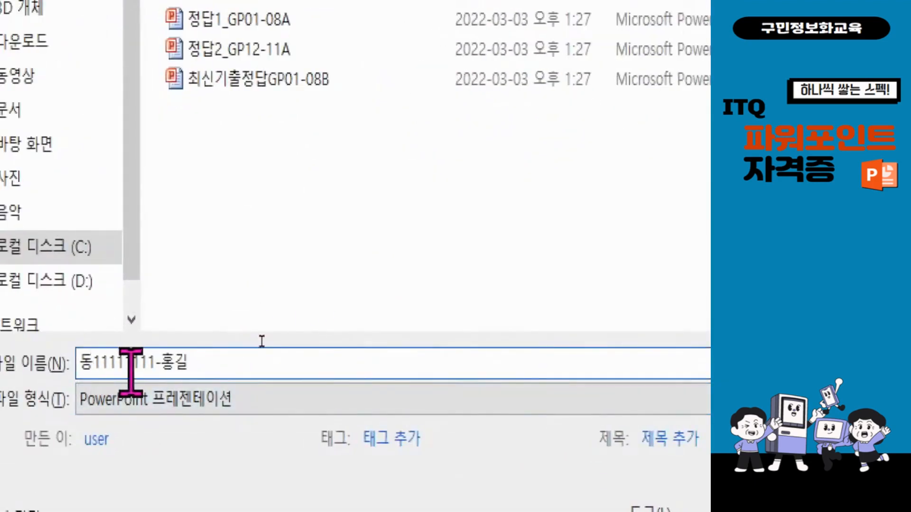
pyautogui.press('BackSpace')
pyautogui.click(215, 366)
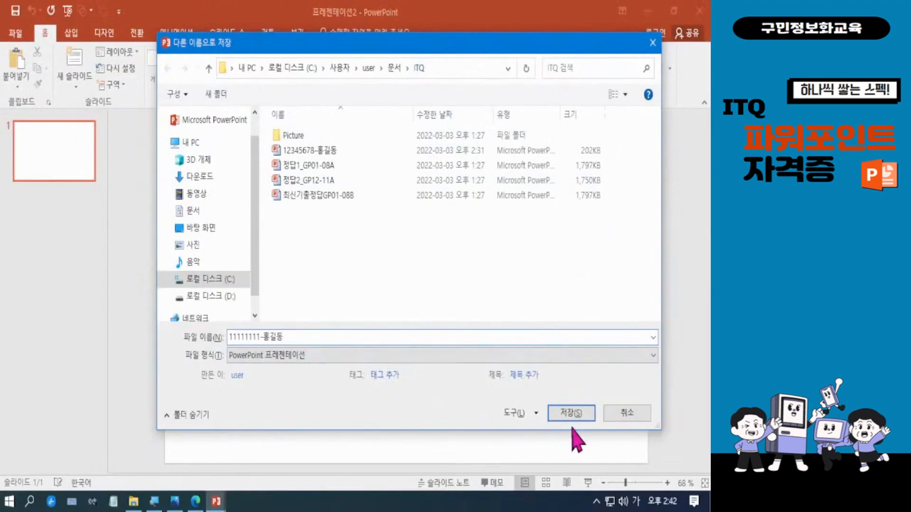
pyautogui.click(575, 419)
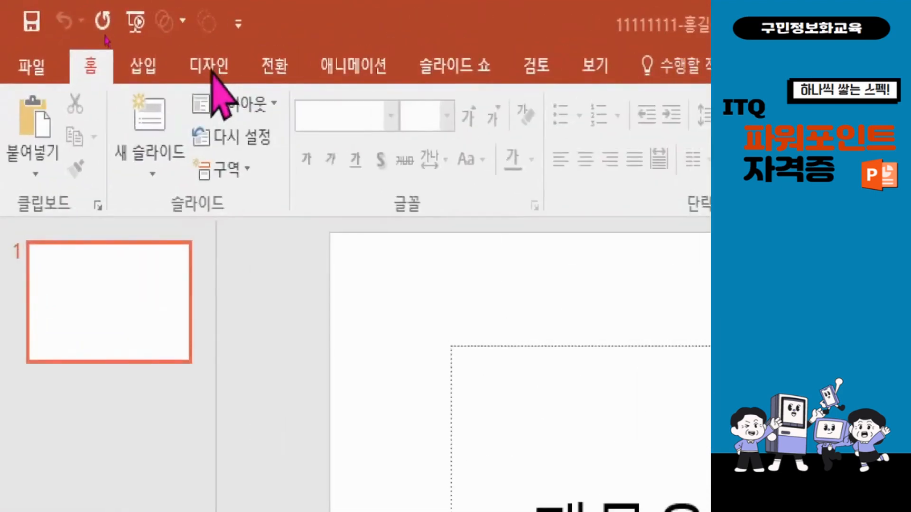
# Set the slide size to A4 용지(210x297mm) in landscape, scaling the content with 맞춤 확인.
pyautogui.click(211, 72)
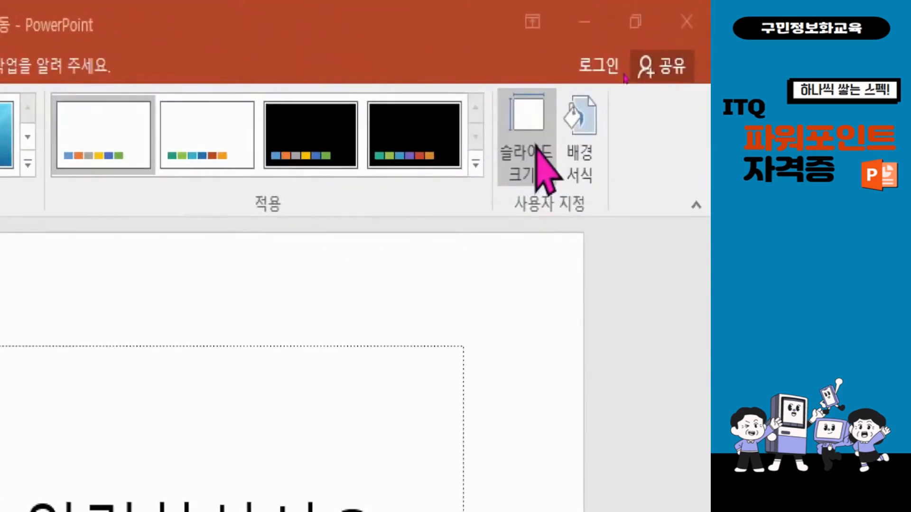
pyautogui.click(538, 153)
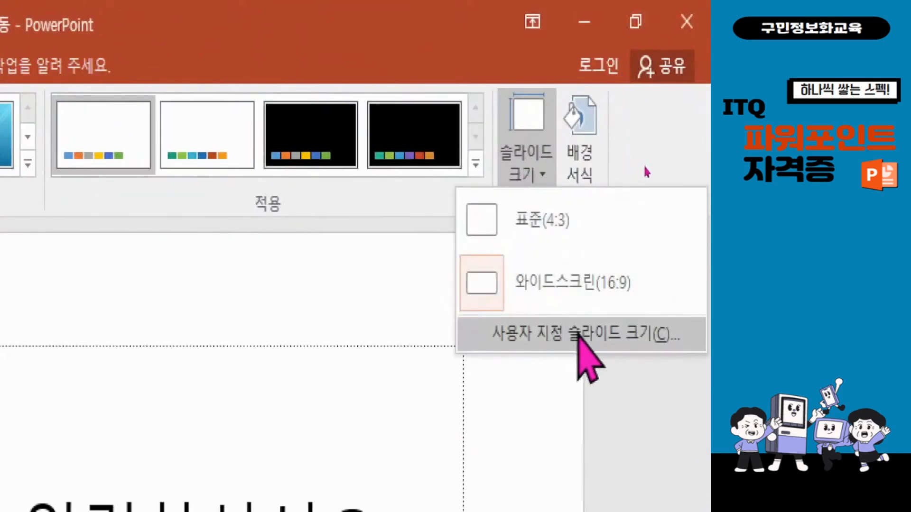
pyautogui.click(577, 333)
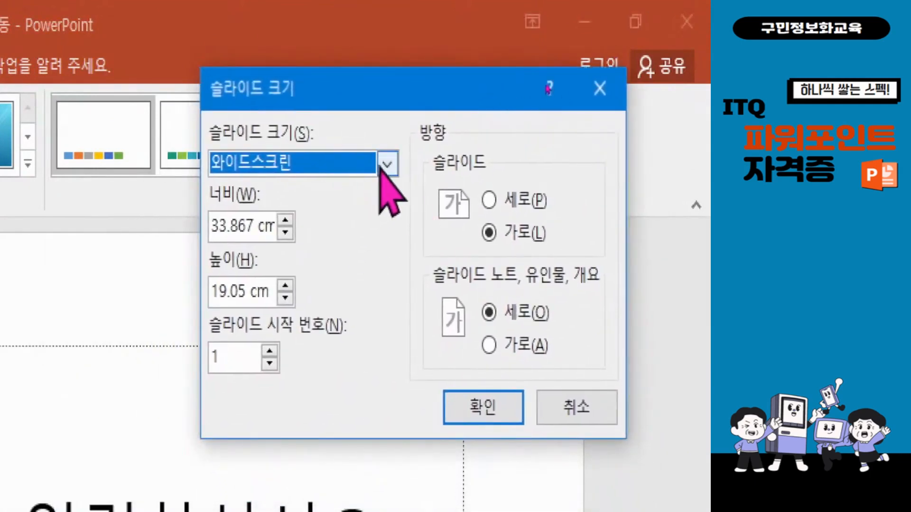
pyautogui.click(387, 164)
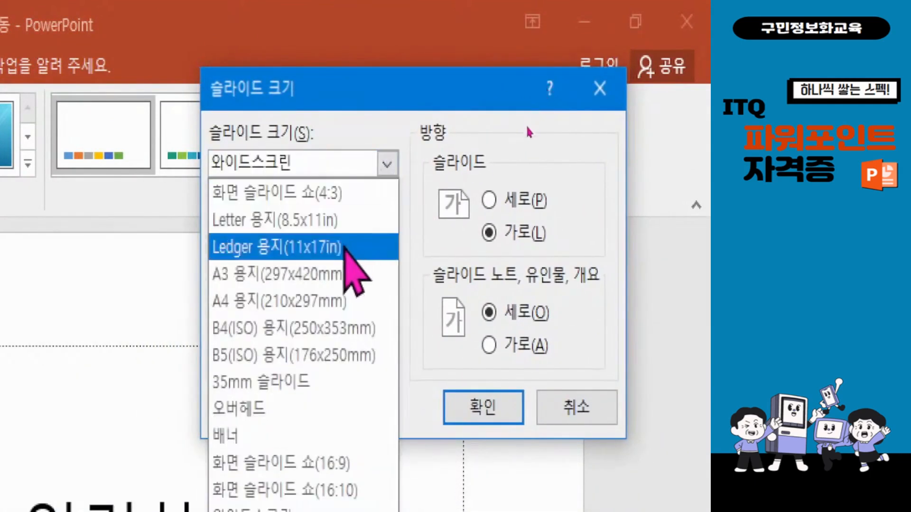
pyautogui.click(317, 301)
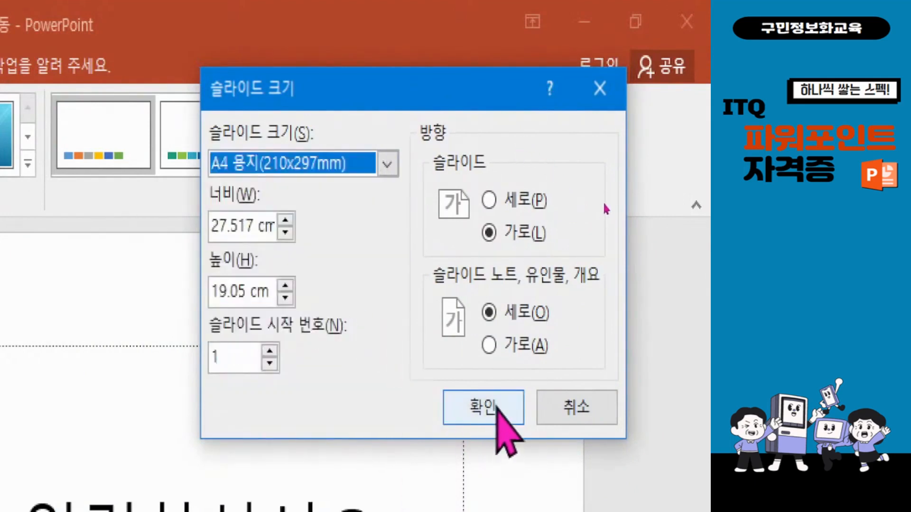
pyautogui.click(496, 398)
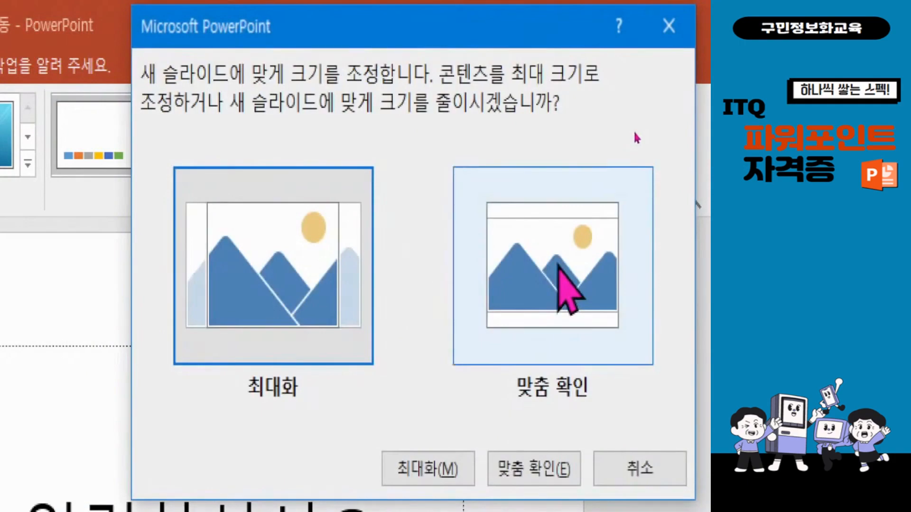
pyautogui.click(558, 265)
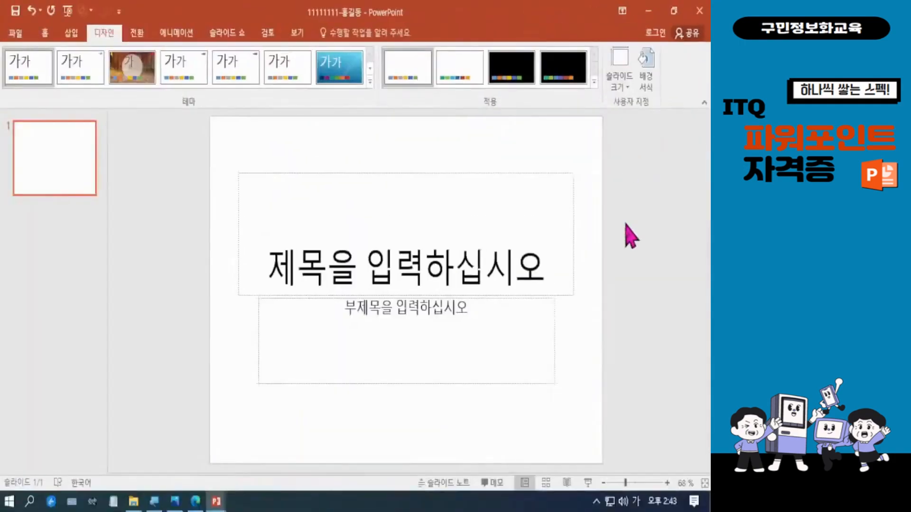
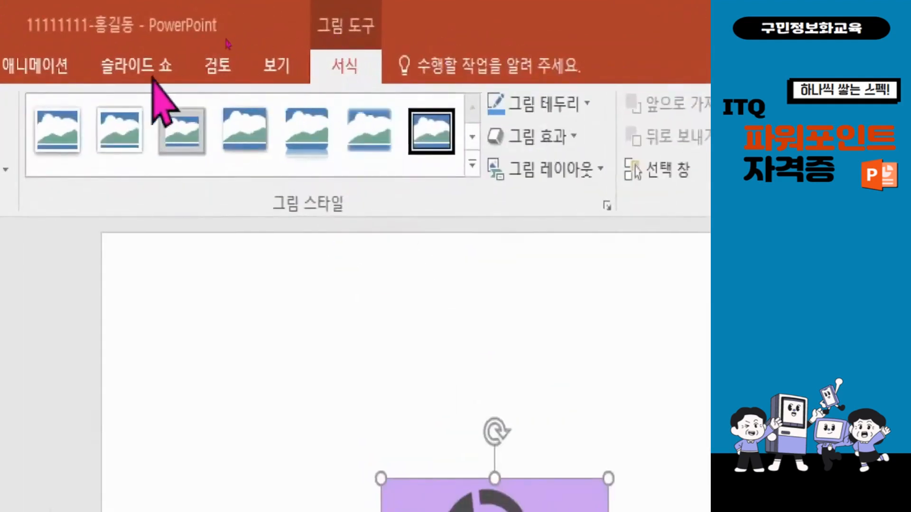
# Make the logo's light purple background transparent and shrink the logo to about 3.19 cm wide in the slide's upper-right corner.
pyautogui.click(127, 142)
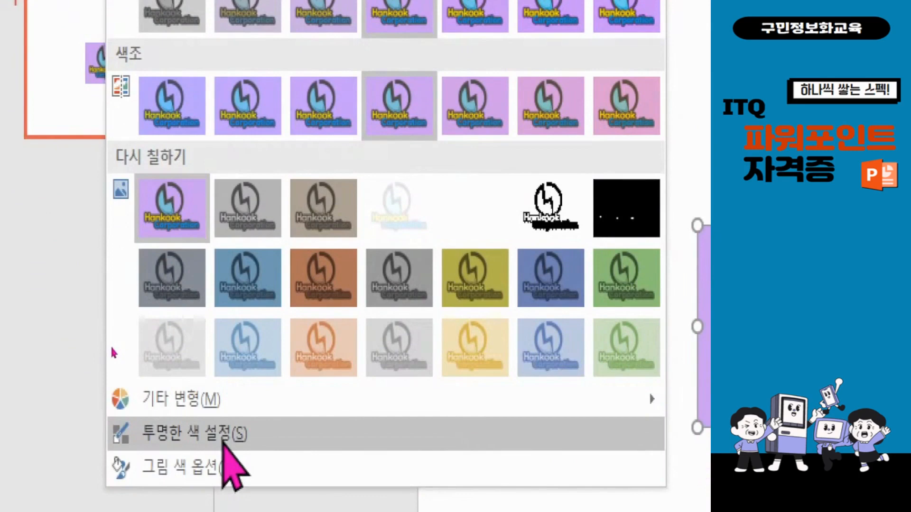
pyautogui.click(223, 442)
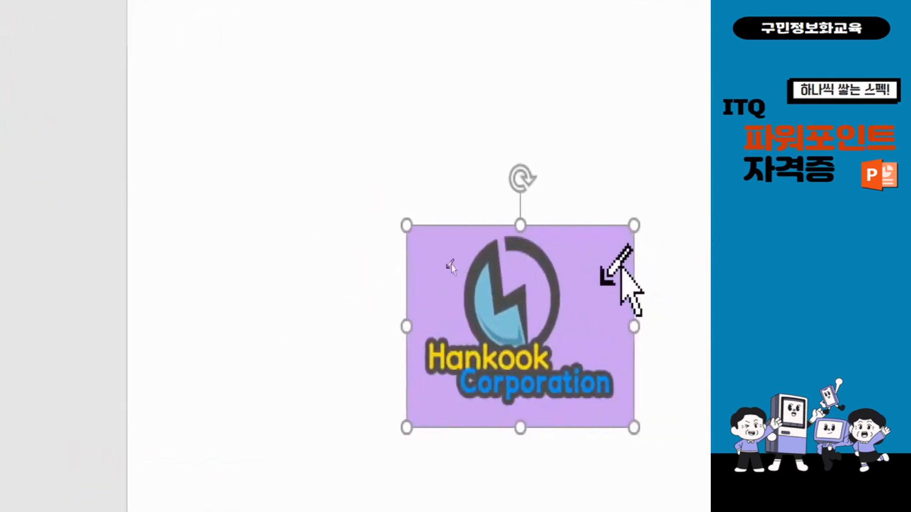
pyautogui.click(449, 266)
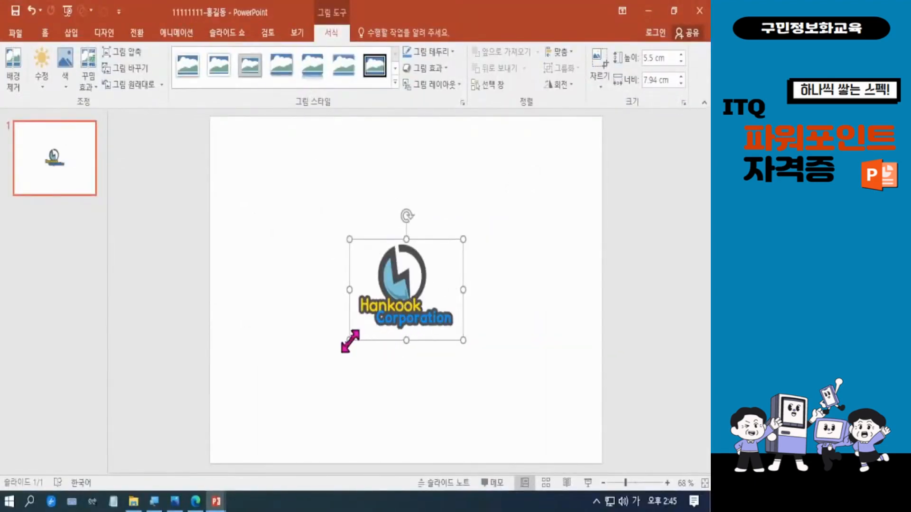
pyautogui.moveTo(350, 340); pyautogui.dragTo(577, 142)
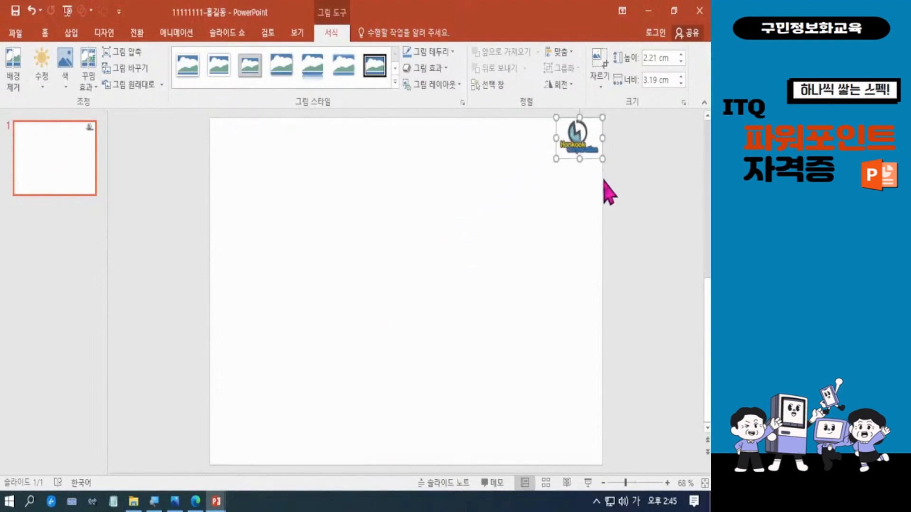
pyautogui.hotkey('ctrl', 'z')
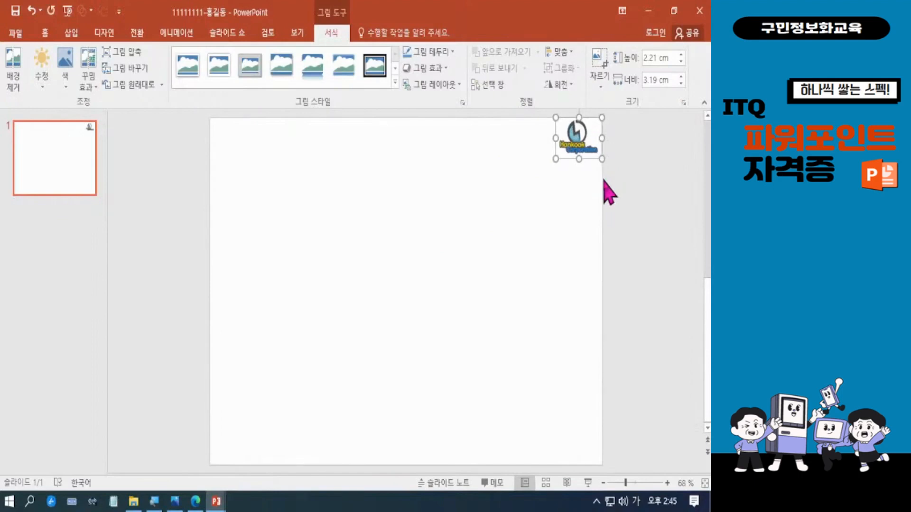
# Nudge the logo slightly down and inward within the slide's upper-right corner.
pyautogui.hotkey('ctrl', 'Down')
pyautogui.hotkey('ctrl', 'Down')
pyautogui.hotkey('ctrl', 'Down')
pyautogui.hotkey('ctrl', 'Down')
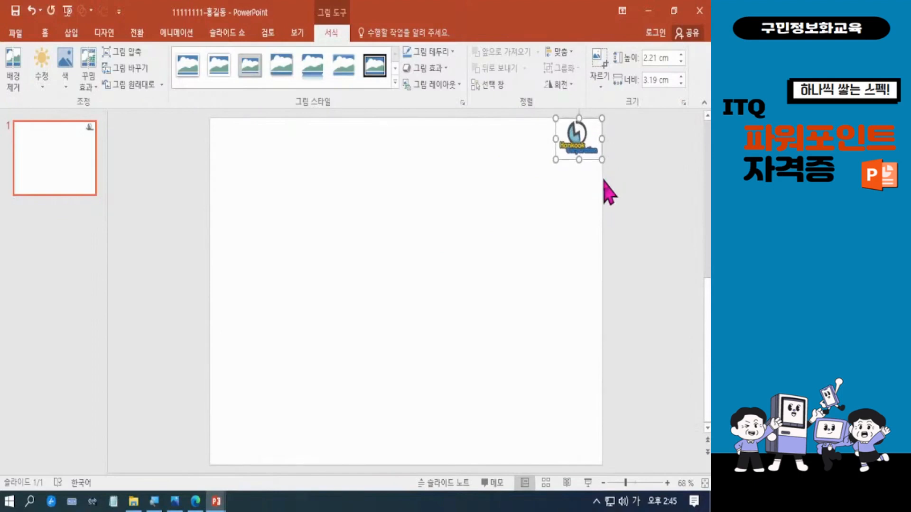
pyautogui.hotkey('ctrl', 'Left')
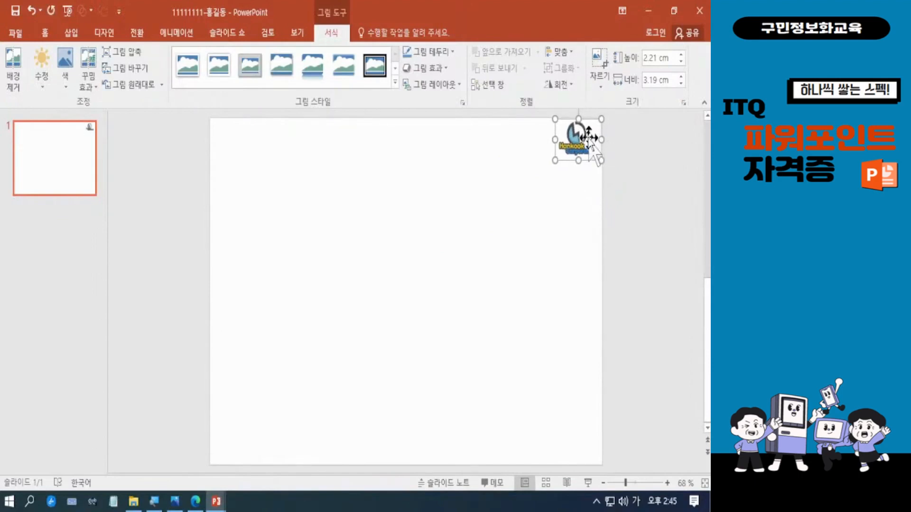
# Move the logo to the slide's upper-left corner and nudge it until it sits flush with the slide's edges.
pyautogui.moveTo(567, 143); pyautogui.dragTo(246, 141)
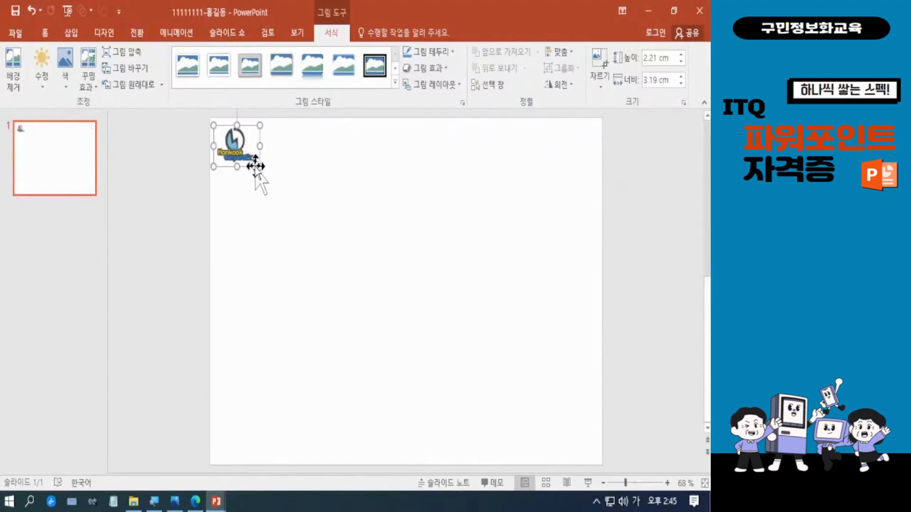
pyautogui.hotkey('ctrl', 'Up')
pyautogui.hotkey('ctrl', 'Up')
pyautogui.hotkey('ctrl', 'Up')
pyautogui.hotkey('ctrl', 'Up')
pyautogui.hotkey('ctrl', 'Up')
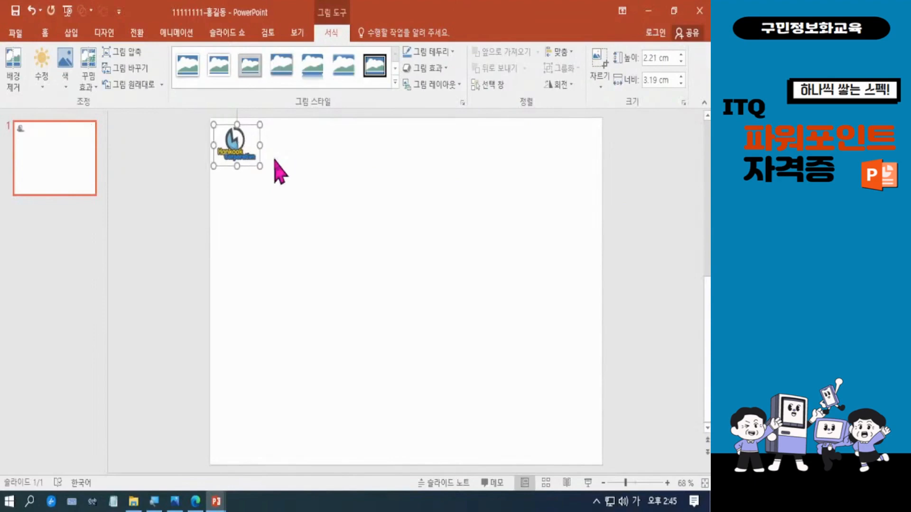
pyautogui.hotkey('ctrl', 'Up')
pyautogui.hotkey('ctrl', 'Up')
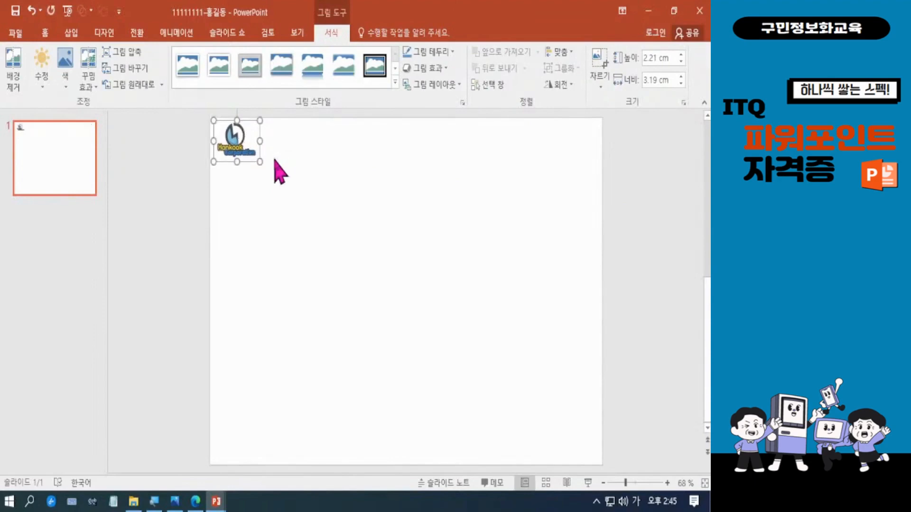
pyautogui.hotkey('ctrl', 'Left')
pyautogui.hotkey('ctrl', 'Left')
pyautogui.hotkey('ctrl', 'Left')
pyautogui.hotkey('ctrl', 'Left')
pyautogui.hotkey('ctrl', 'Left')
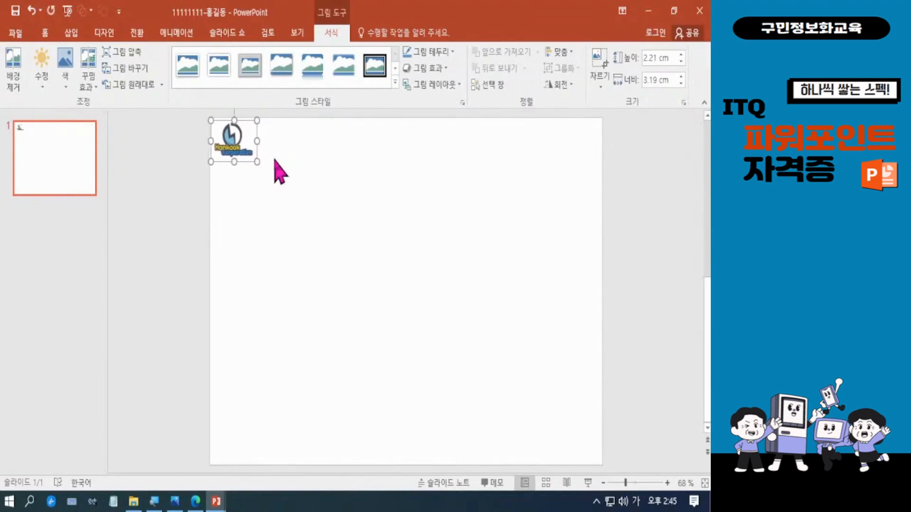
pyautogui.hotkey('ctrl', 'Up')
pyautogui.hotkey('ctrl', 'Up')
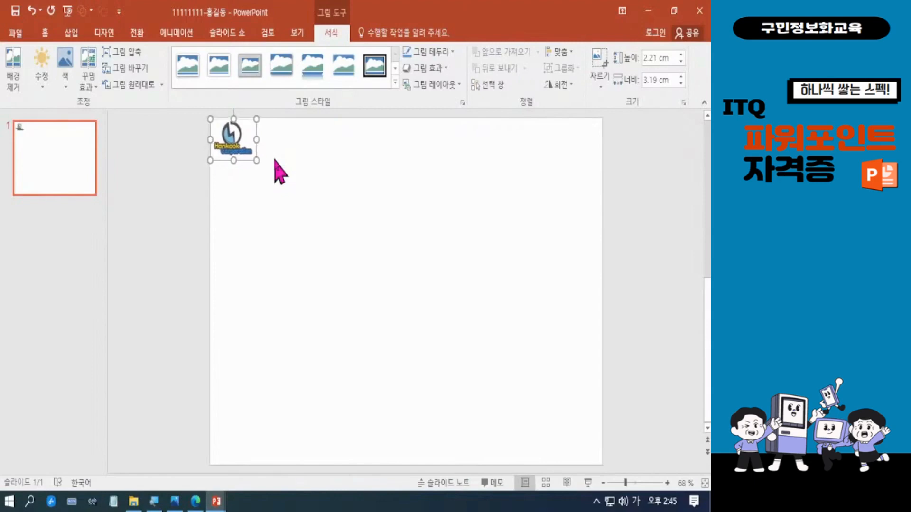
pyautogui.hotkey('ctrl', 'Down')
pyautogui.hotkey('ctrl', 'Up')
pyautogui.hotkey('ctrl', 'Up')
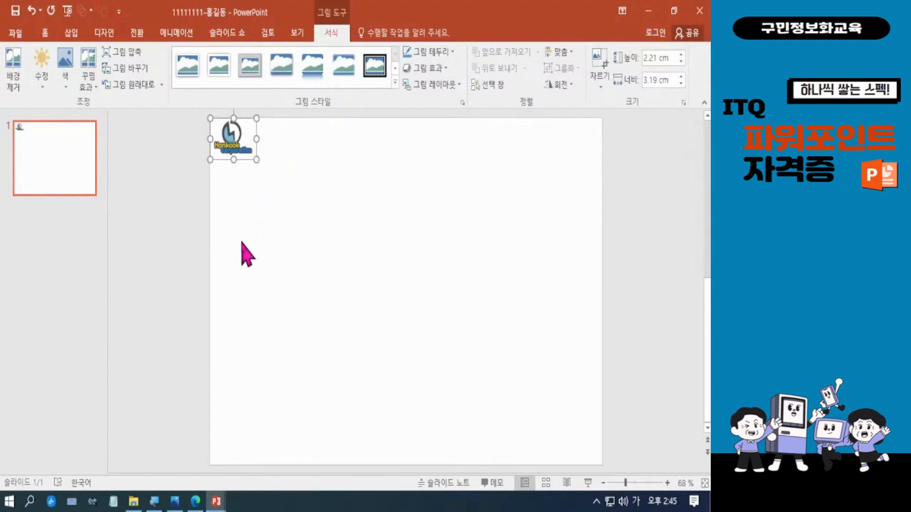
pyautogui.click(321, 320)
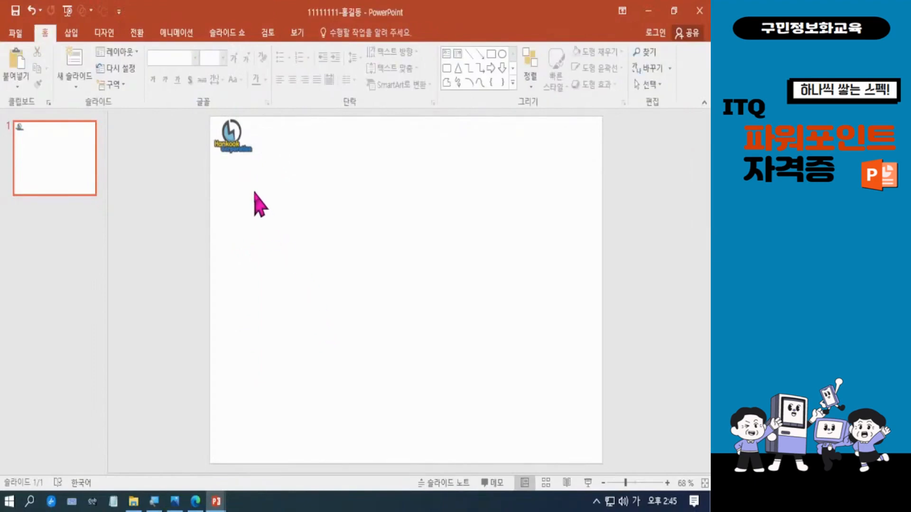
# Switch to File Explorer's ITQ folder and open the exam PDF 문제2_GP12-11A.
pyautogui.click(135, 504)
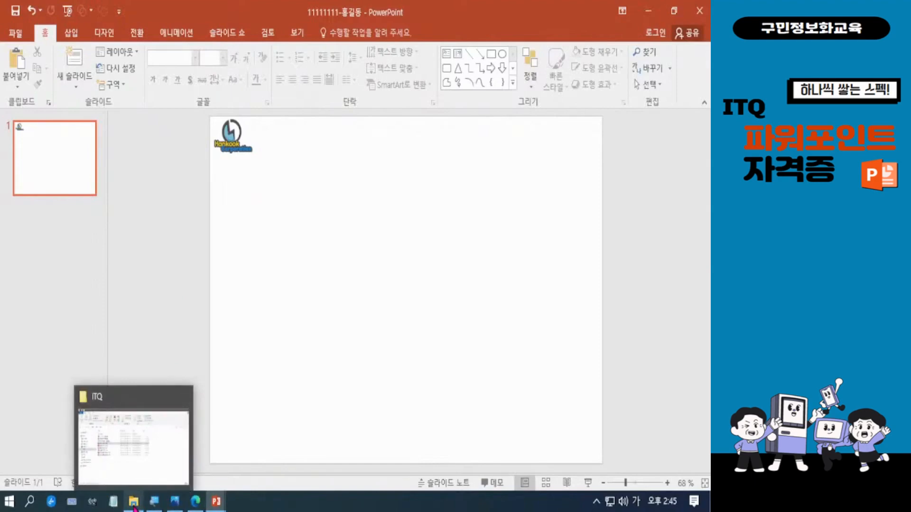
pyautogui.click(134, 506)
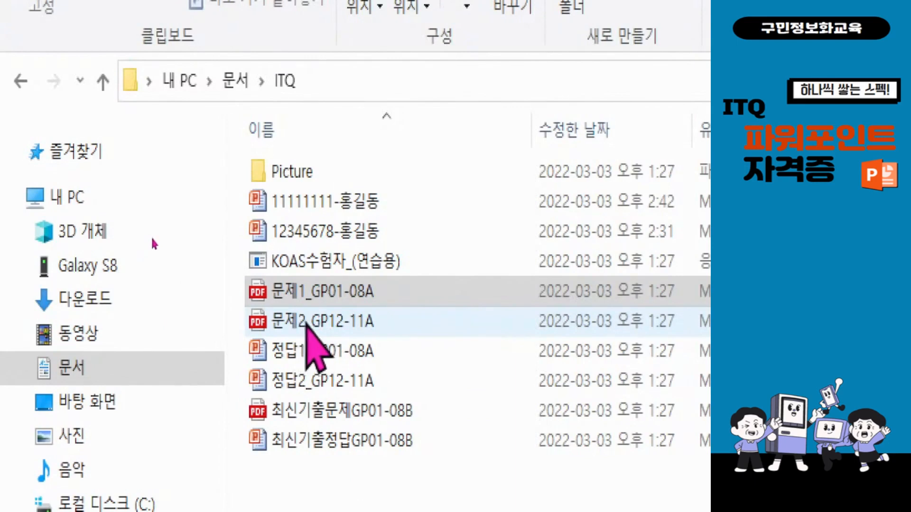
pyautogui.doubleClick(307, 321)
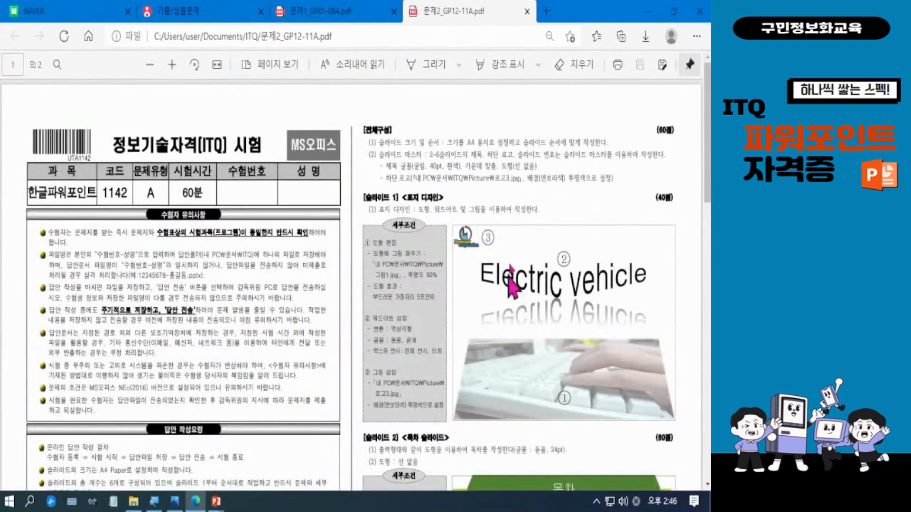
# Examine the exam sheet's overall layout rules and the 슬라이드 1 cover design conditions, and return to the PowerPoint presentation.
pyautogui.click(173, 67)
pyautogui.click(173, 65)
pyautogui.click(173, 65)
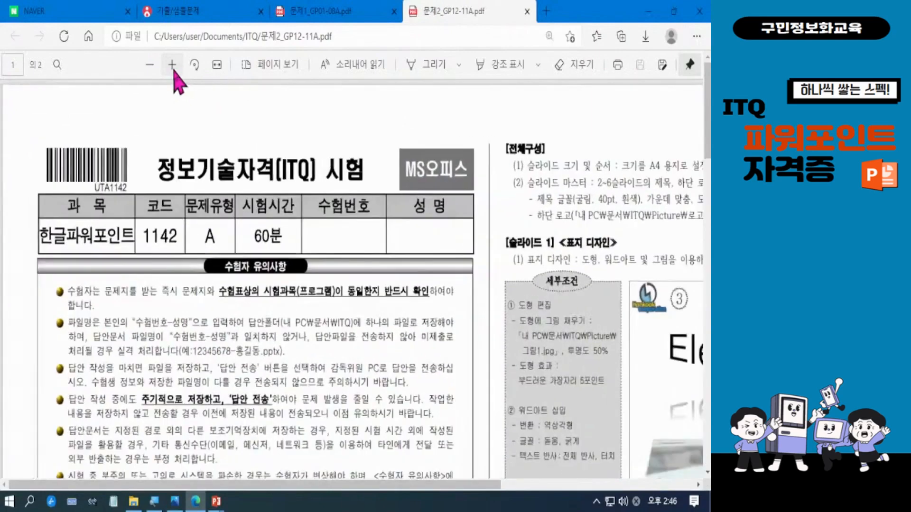
pyautogui.click(173, 64)
pyautogui.click(173, 65)
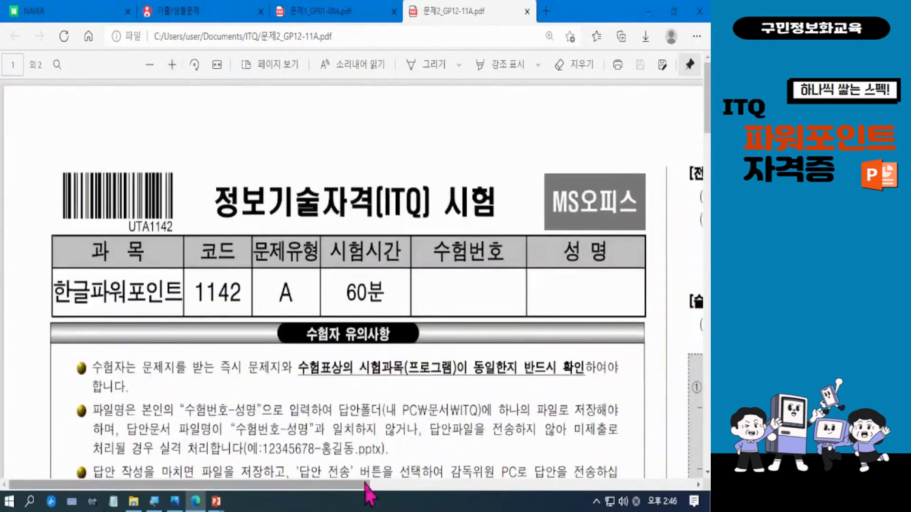
pyautogui.moveTo(372, 484); pyautogui.dragTo(661, 488)
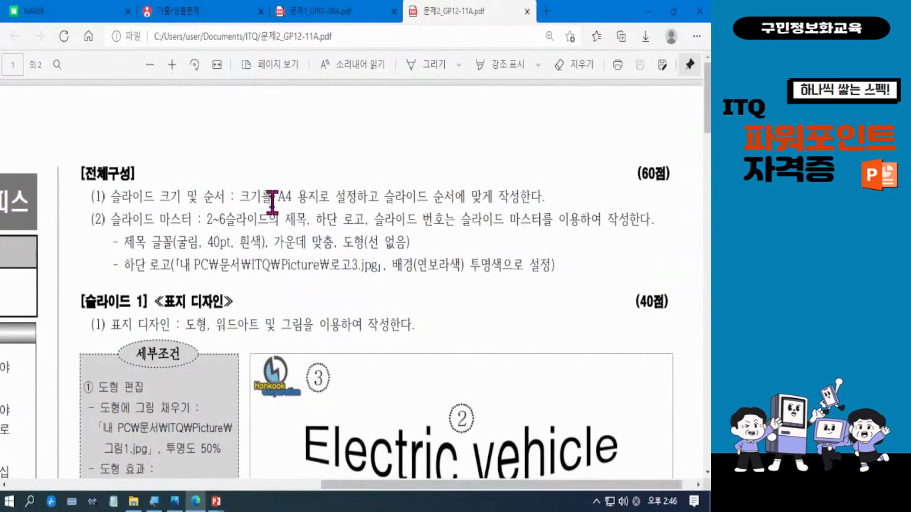
pyautogui.moveTo(272, 196); pyautogui.dragTo(329, 196)
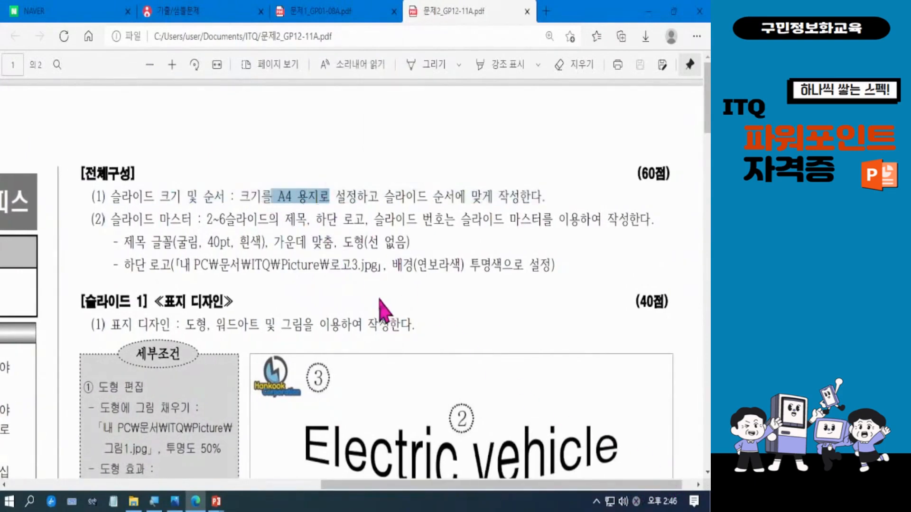
pyautogui.moveTo(708, 122); pyautogui.dragTo(708, 165)
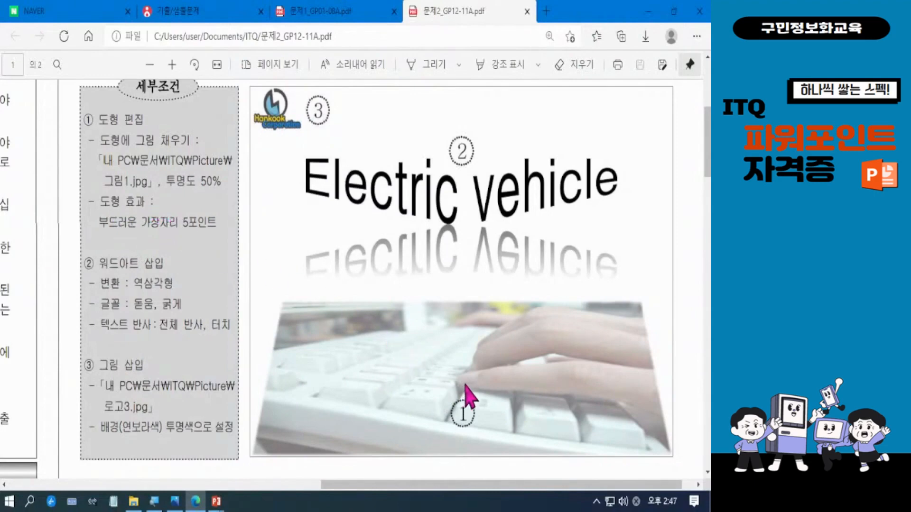
pyautogui.click(650, 12)
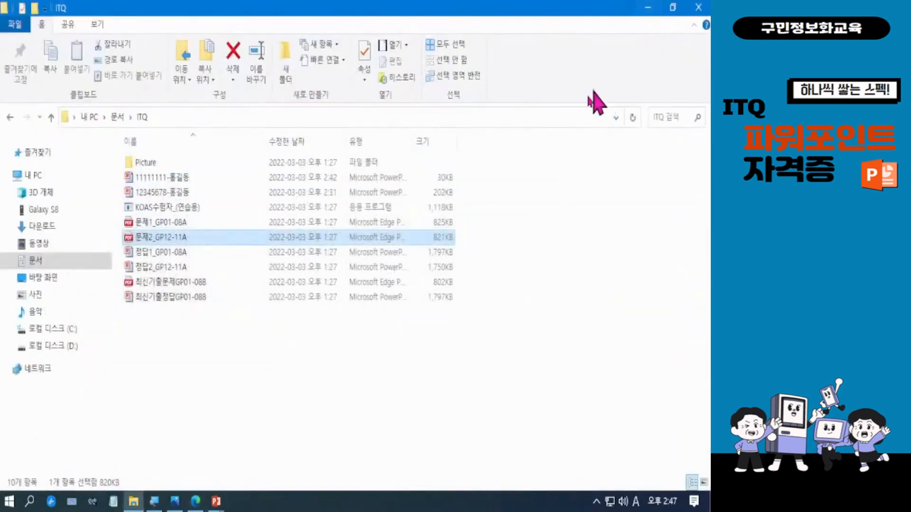
pyautogui.click(648, 13)
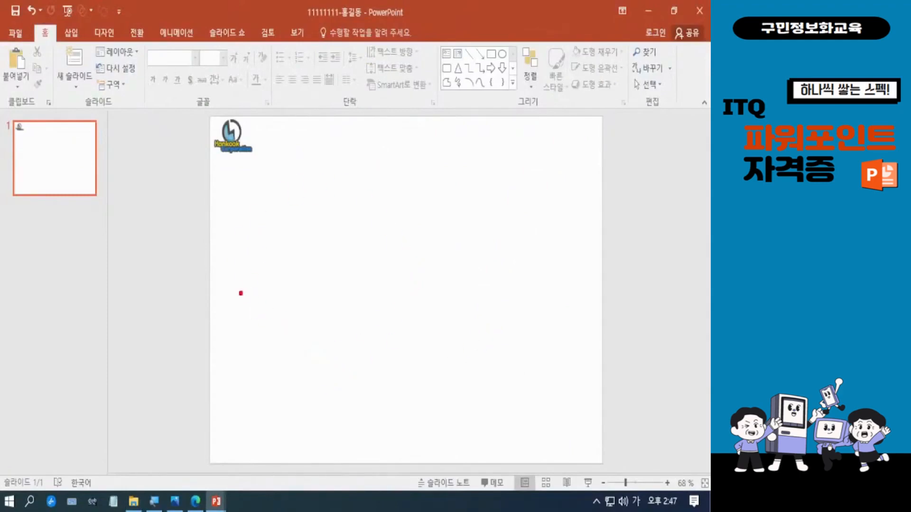
pyautogui.moveTo(215, 276); pyautogui.dragTo(605, 463)
pyautogui.press('Escape')
pyautogui.moveTo(26, 14)
pyautogui.mouseDown()
pyautogui.moveTo(49, 54)
pyautogui.moveTo(67, 53)
pyautogui.mouseUp()
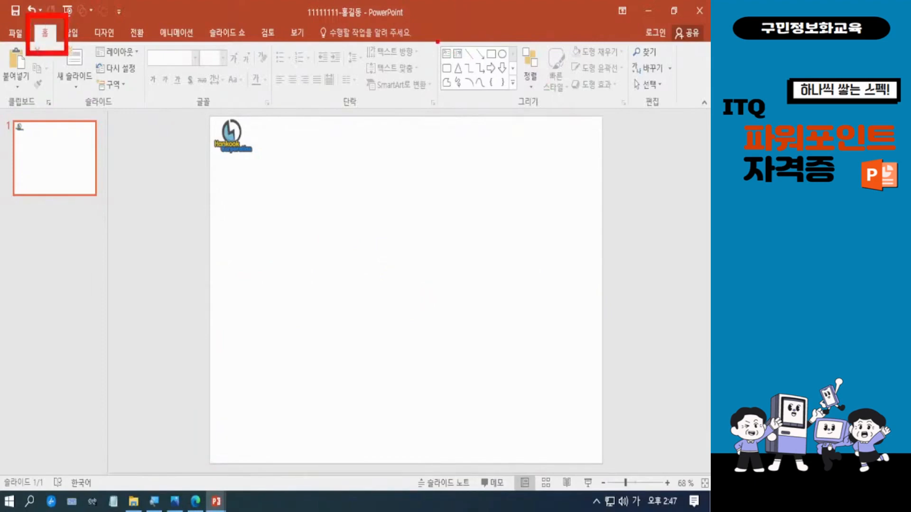
pyautogui.moveTo(437, 42)
pyautogui.mouseDown()
pyautogui.moveTo(515, 91)
pyautogui.moveTo(517, 106)
pyautogui.mouseUp()
pyautogui.press('Escape')
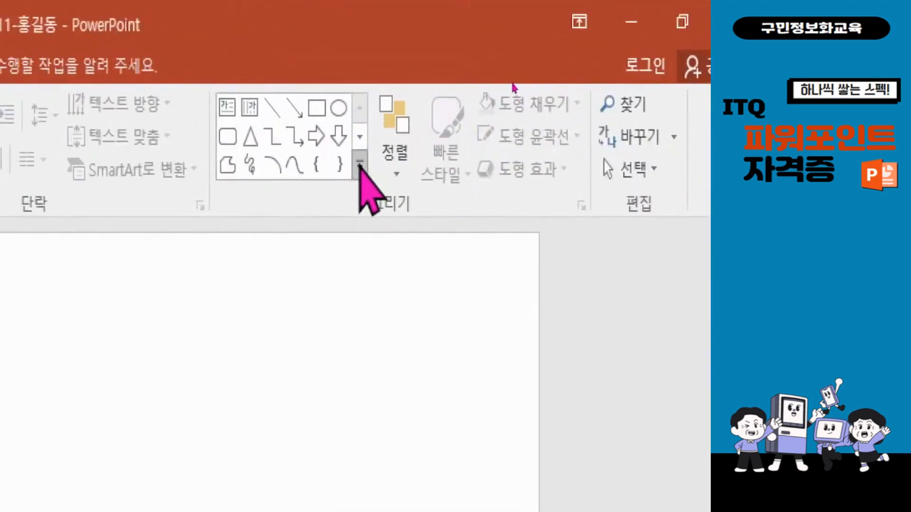
# Draw a 사다리꼴 shape across the slide's full width along its lower edge, about 27.52 cm wide and 8.77 cm high.
pyautogui.click(360, 165)
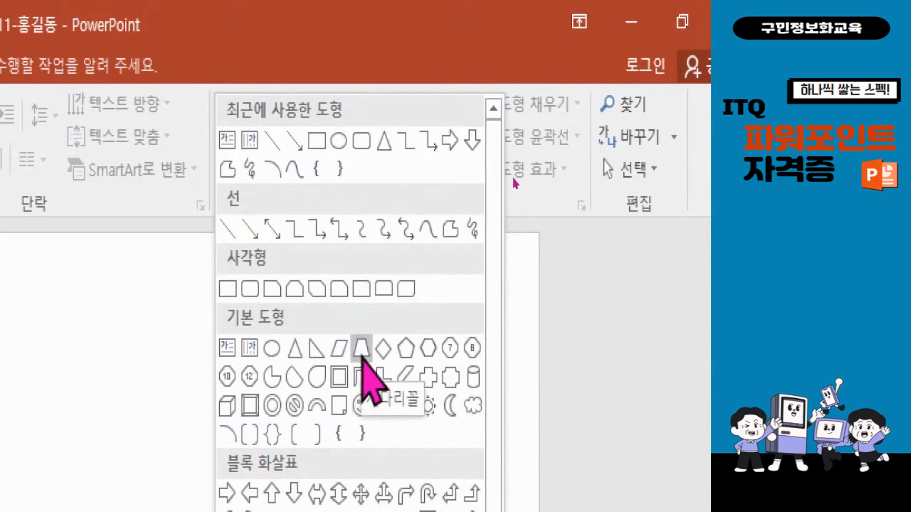
pyautogui.click(362, 355)
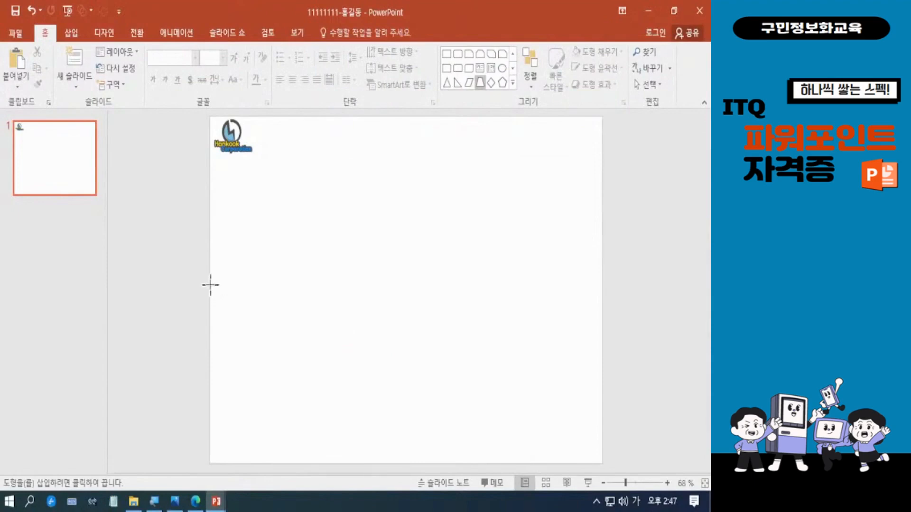
pyautogui.moveTo(210, 285)
pyautogui.mouseDown()
pyautogui.moveTo(380, 392)
pyautogui.moveTo(601, 462)
pyautogui.mouseUp()
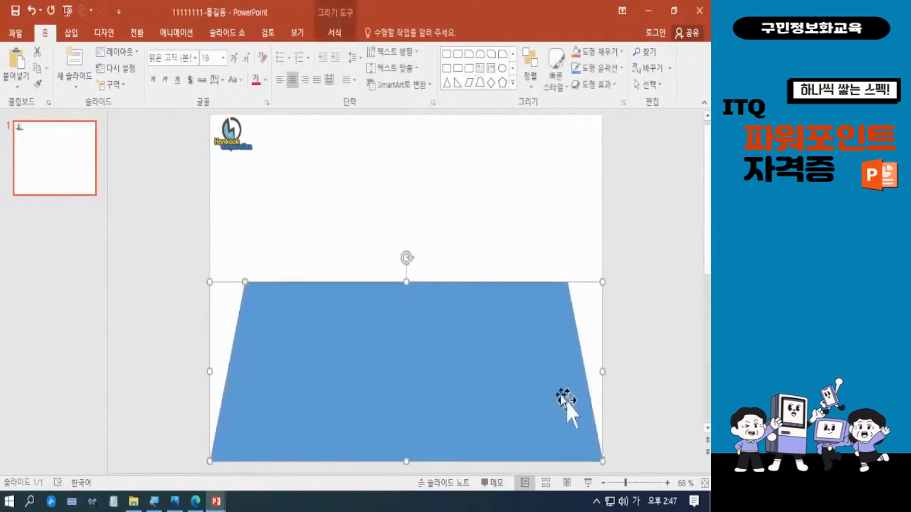
pyautogui.moveTo(407, 284); pyautogui.dragTo(404, 302)
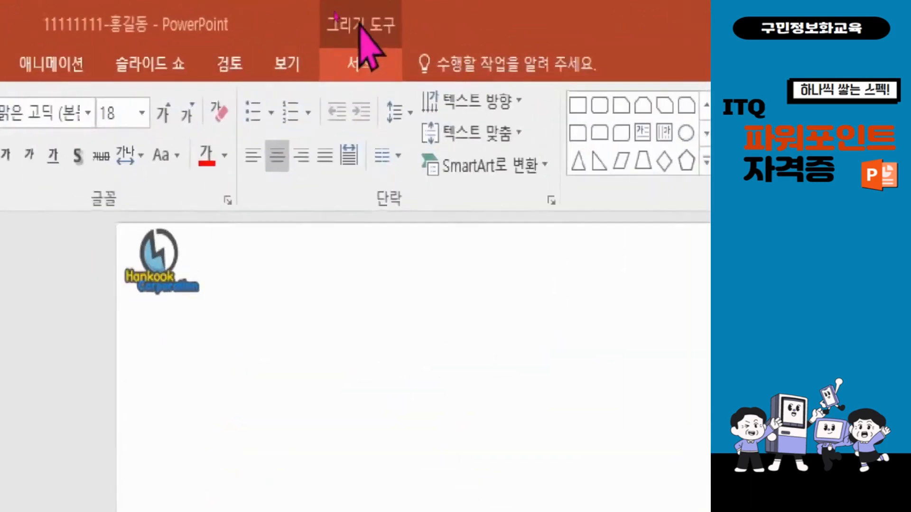
# Fill the trapezoid with the picture 그림1 from the ITQ Picture folder.
pyautogui.click(359, 66)
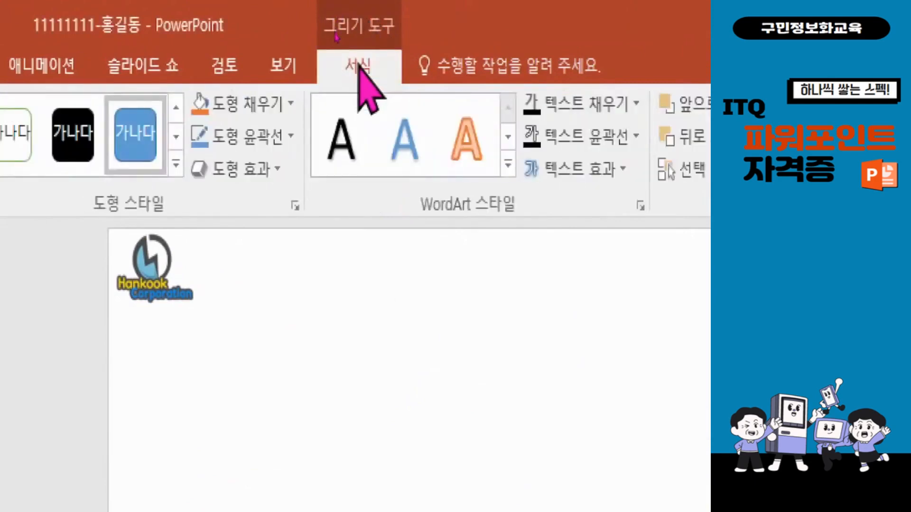
pyautogui.click(260, 108)
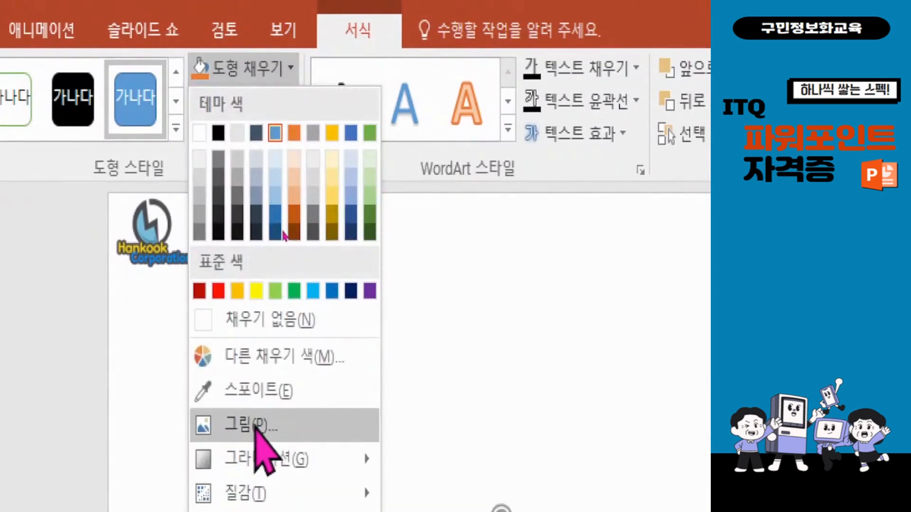
pyautogui.click(259, 427)
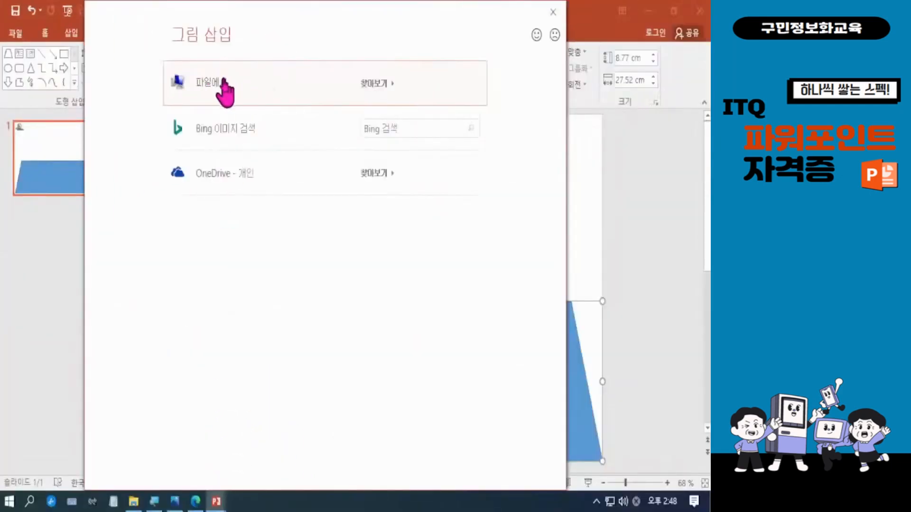
pyautogui.click(224, 83)
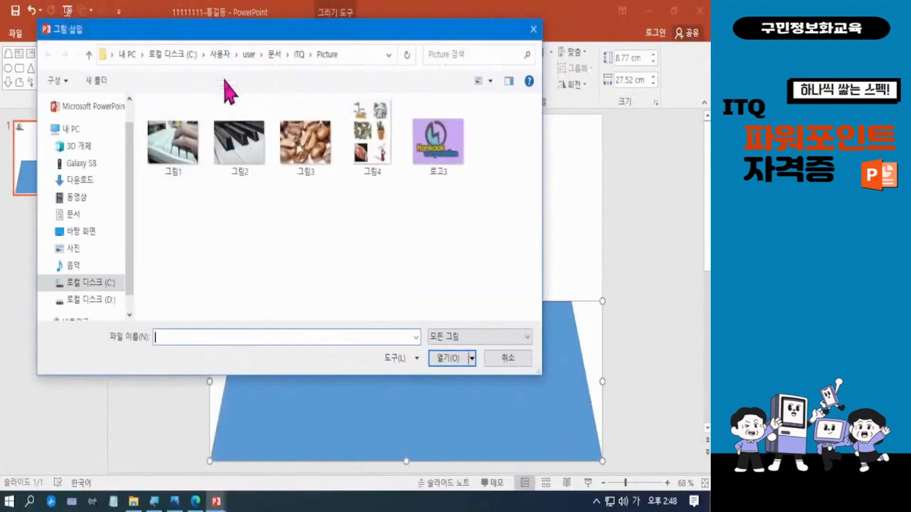
pyautogui.moveTo(248, 34); pyautogui.dragTo(286, 100)
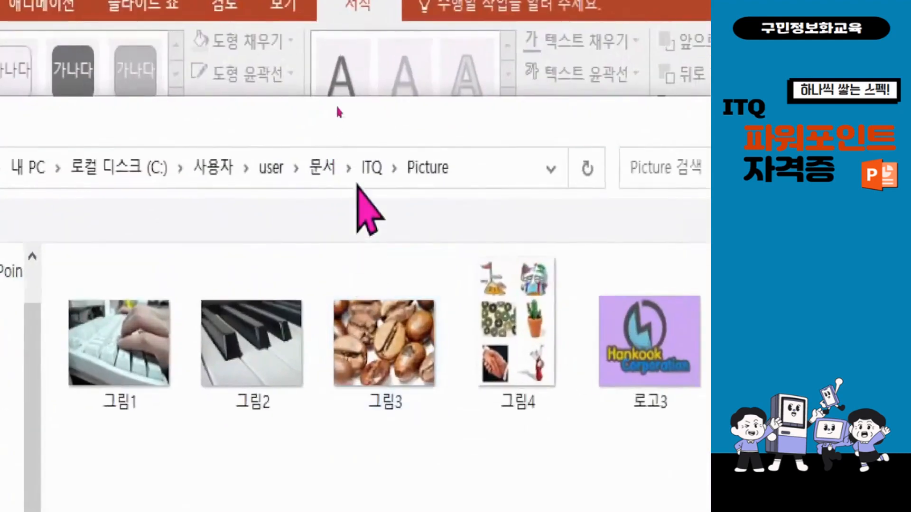
pyautogui.moveTo(365, 123); pyautogui.dragTo(364, 65)
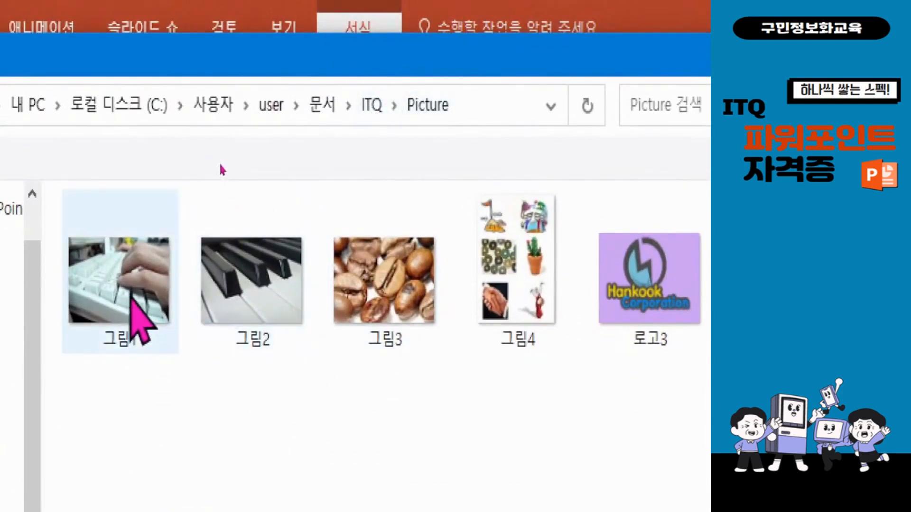
pyautogui.click(127, 285)
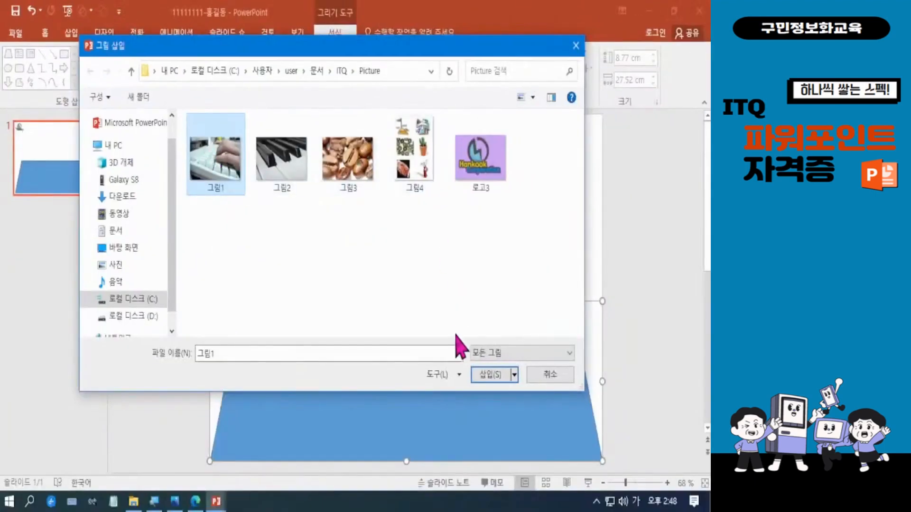
pyautogui.click(491, 375)
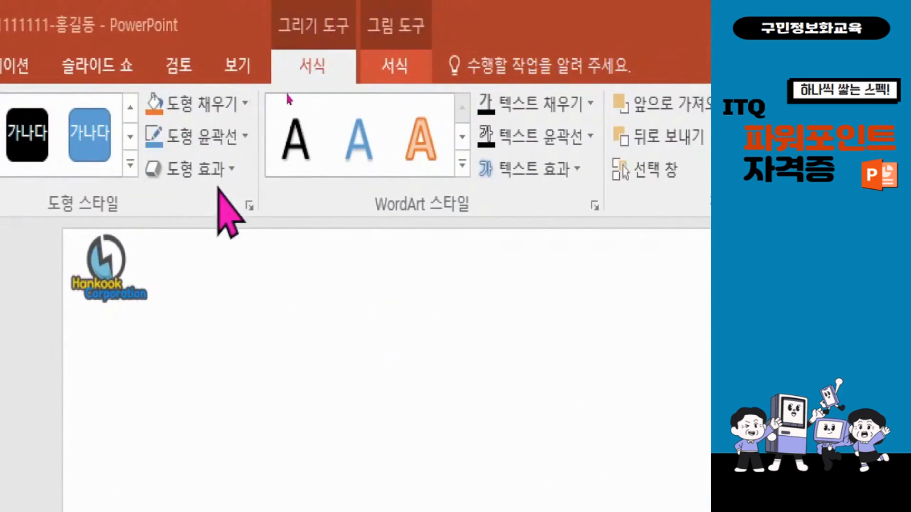
# Apply a 5 포인트 soft edge (부드러운 가장자리) effect to the picture-filled trapezoid.
pyautogui.click(215, 169)
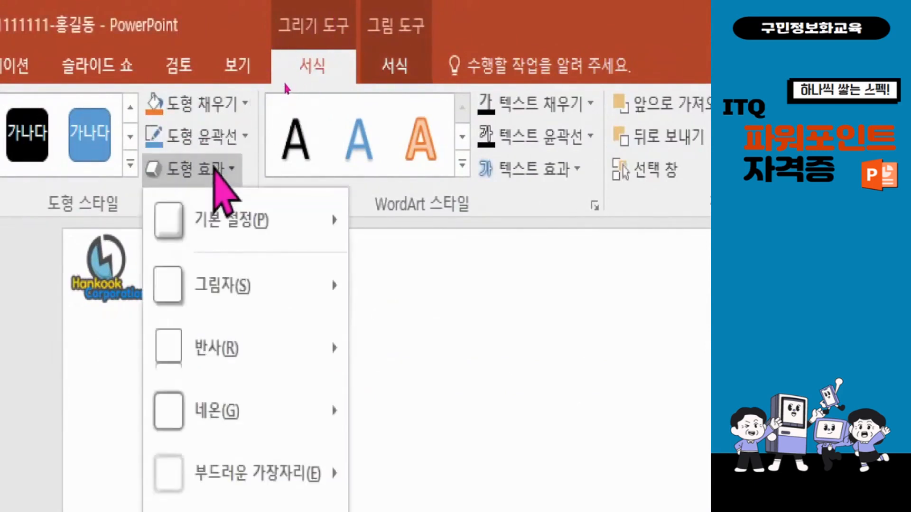
pyautogui.moveTo(272, 472)
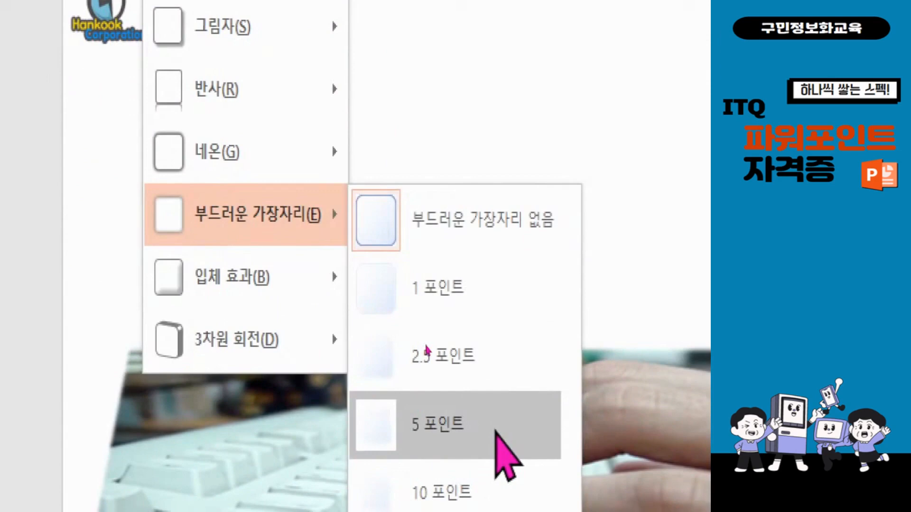
pyautogui.click(496, 432)
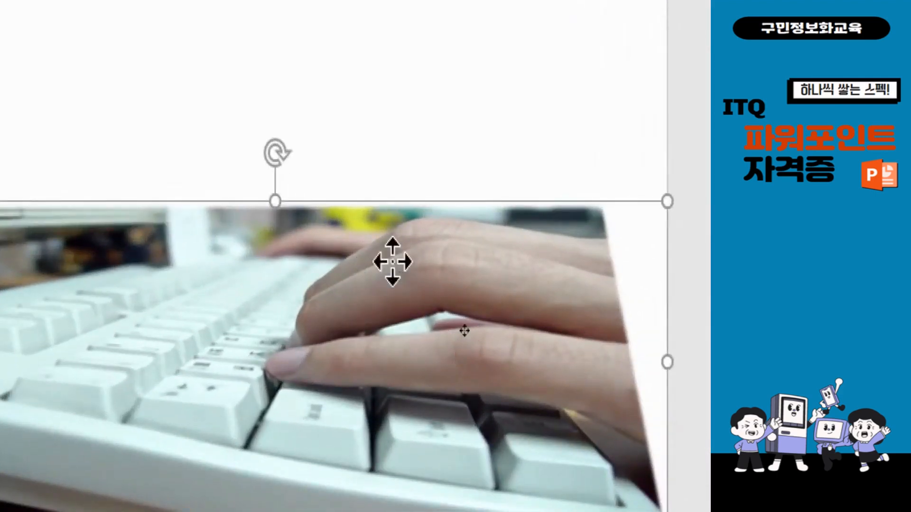
# Set the transparency (투명도) of the trapezoid's picture fill to 50%.
pyautogui.rightClick(393, 263)
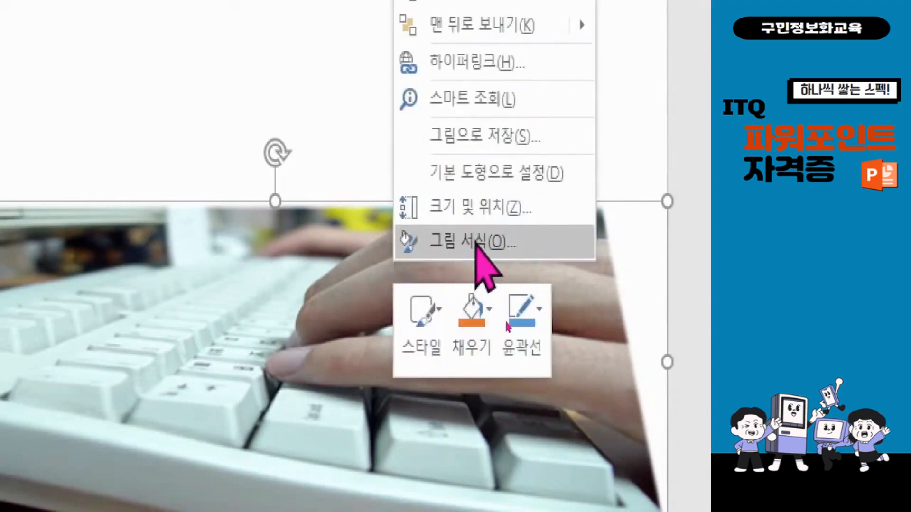
pyautogui.click(476, 243)
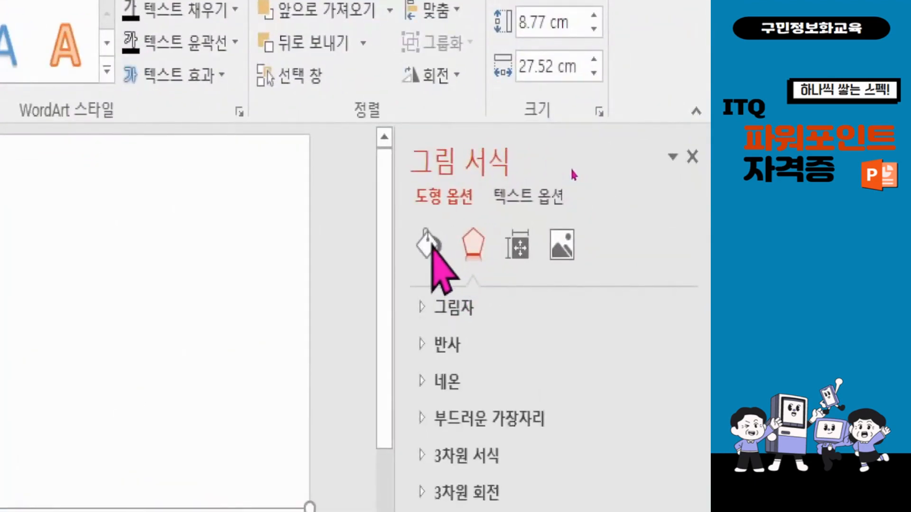
pyautogui.click(429, 245)
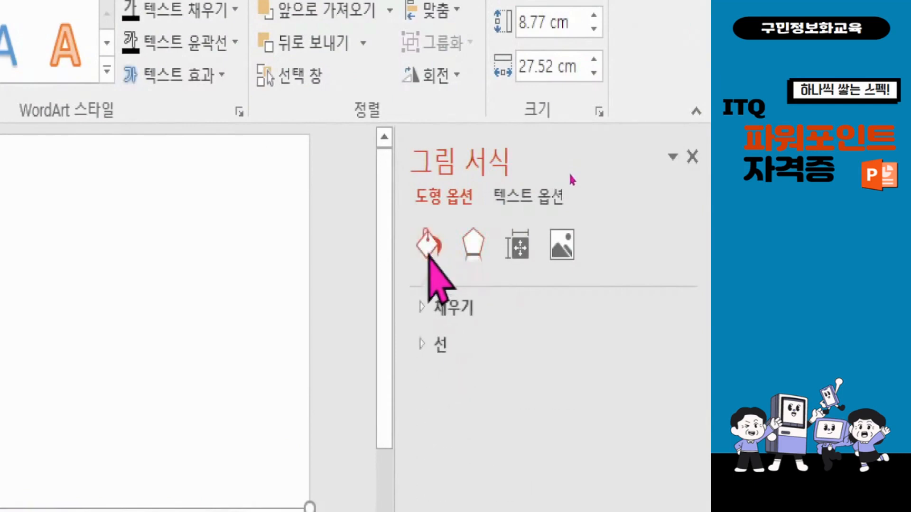
pyautogui.click(427, 309)
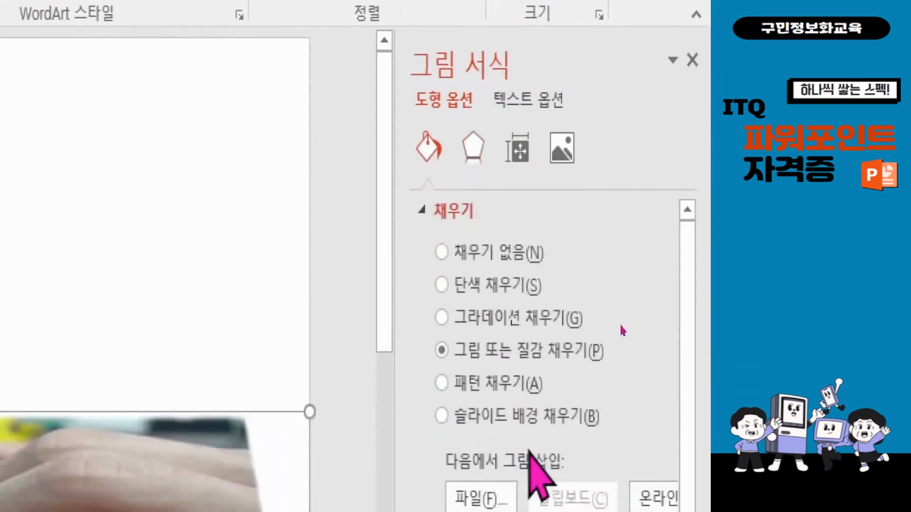
pyautogui.doubleClick(638, 423)
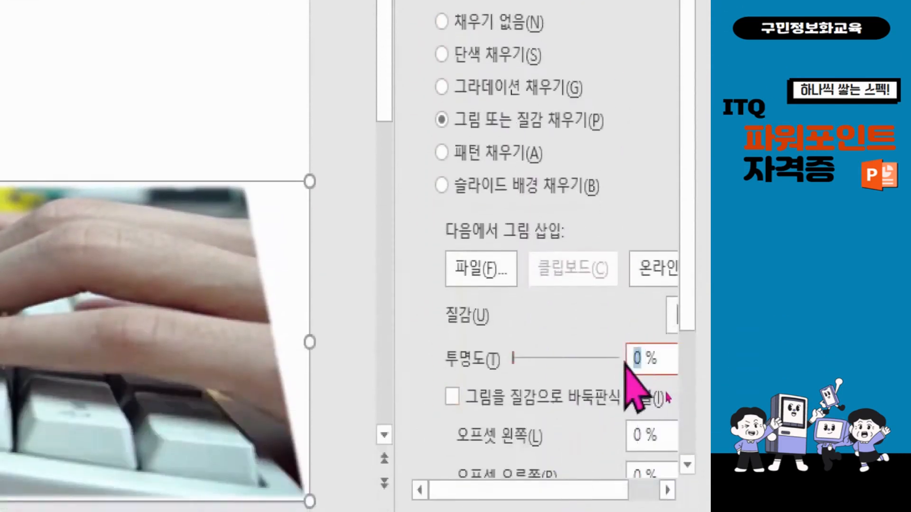
pyautogui.write('50')
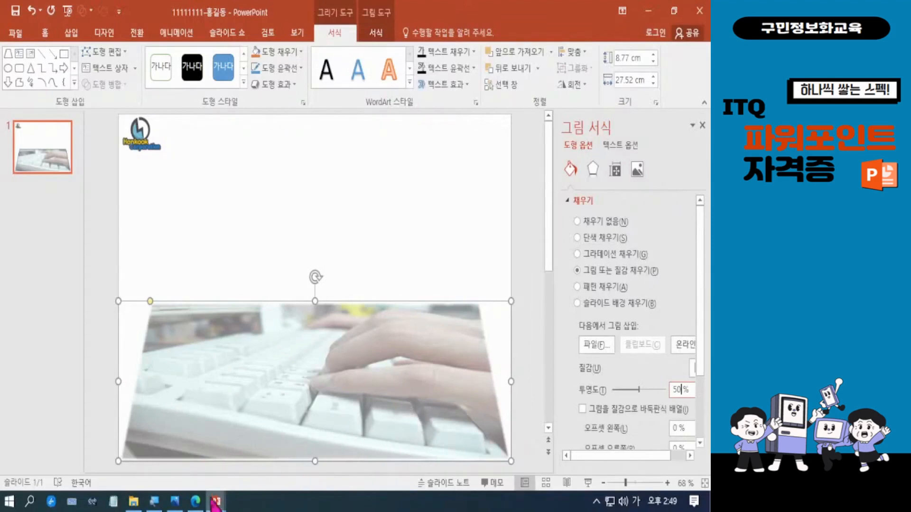
# Examine the WordArt text and its 변환, 글꼴 and 텍스트 반사 conditions in the exam PDF 문제2_GP12-11A, and return to the PowerPoint presentation.
pyautogui.moveTo(200, 509)
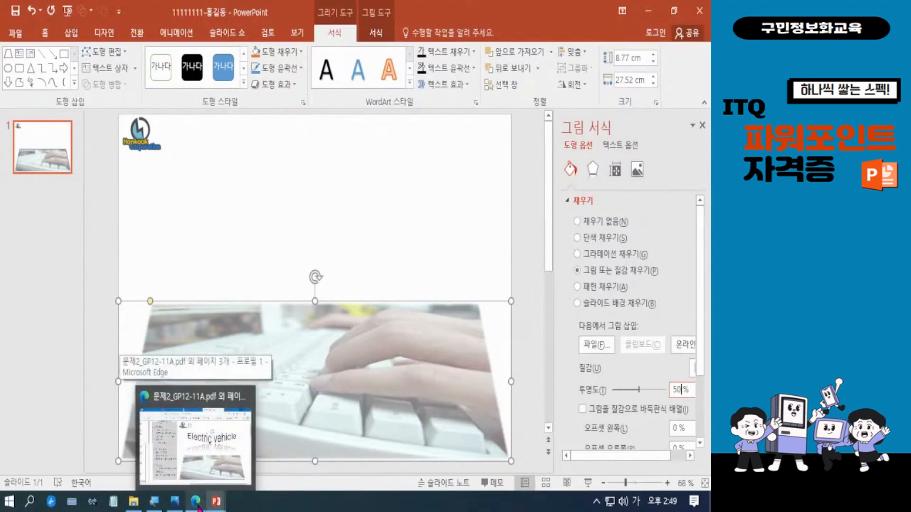
pyautogui.click(199, 507)
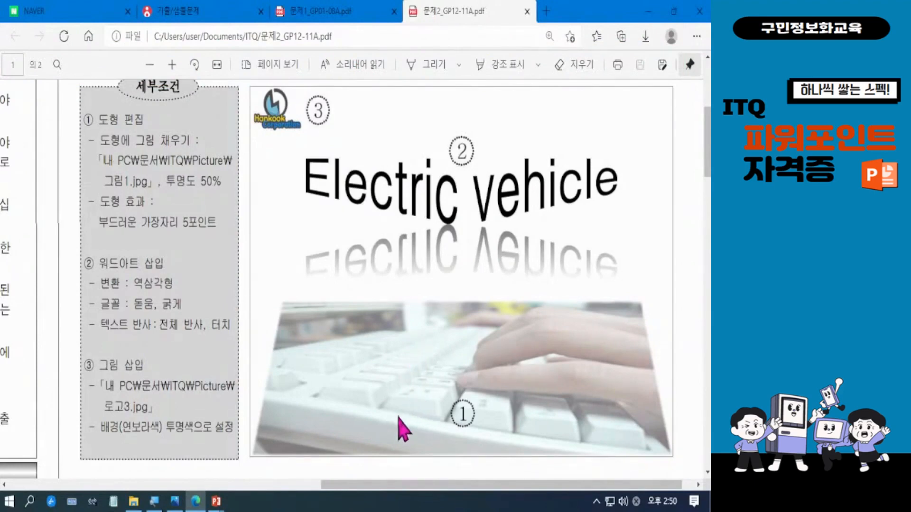
pyautogui.moveTo(290, 136)
pyautogui.mouseDown()
pyautogui.moveTo(320, 242)
pyautogui.moveTo(629, 319)
pyautogui.moveTo(658, 315)
pyautogui.mouseUp()
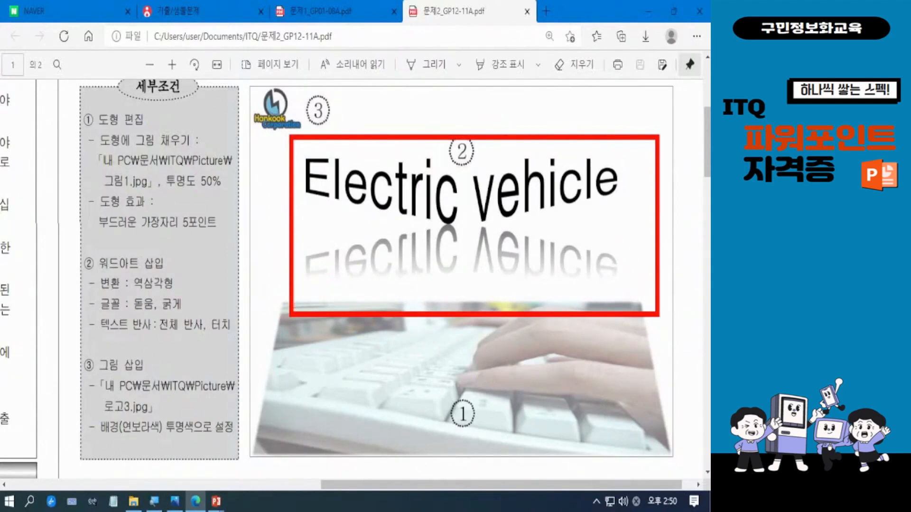
pyautogui.moveTo(446, 366); pyautogui.dragTo(519, 359)
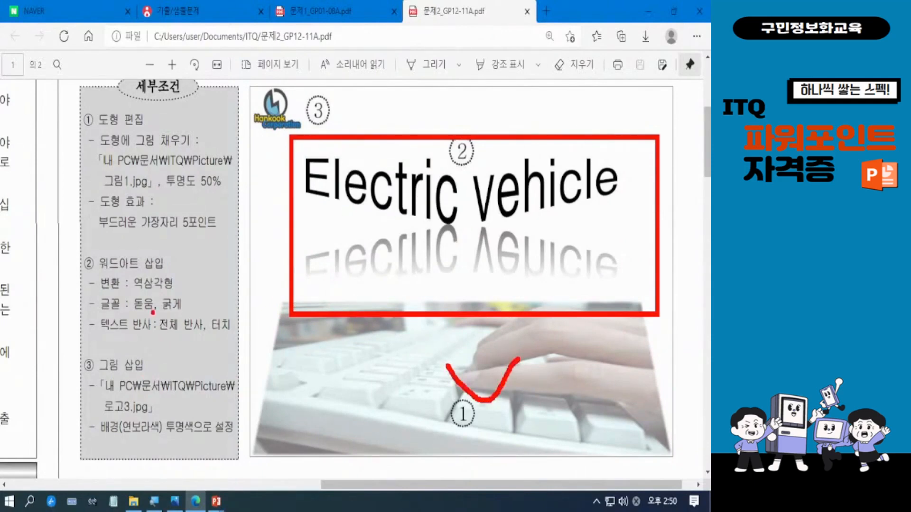
pyautogui.press('Escape')
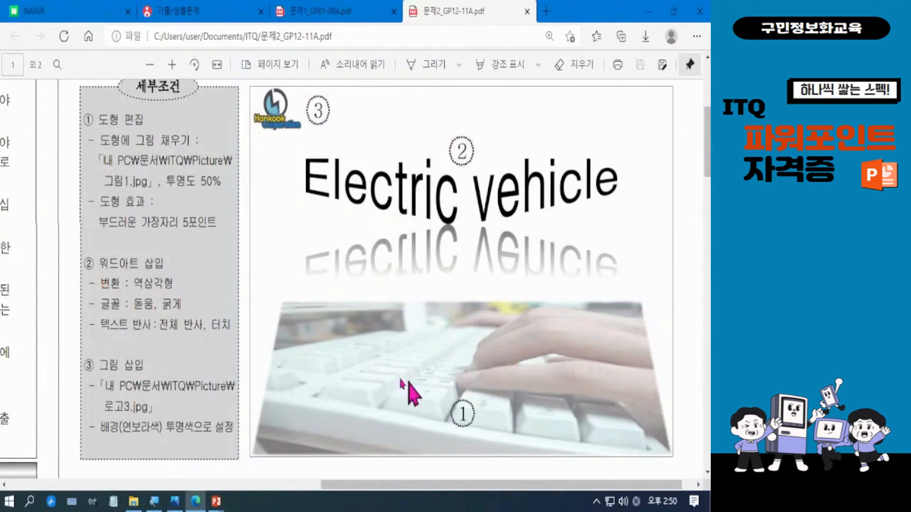
pyautogui.hotkey('ctrl', '4')
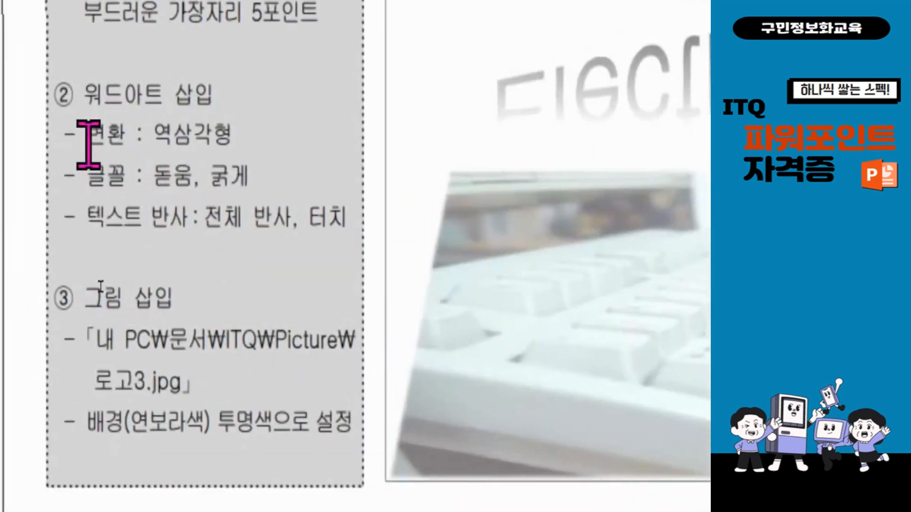
pyautogui.moveTo(89, 137); pyautogui.dragTo(255, 138)
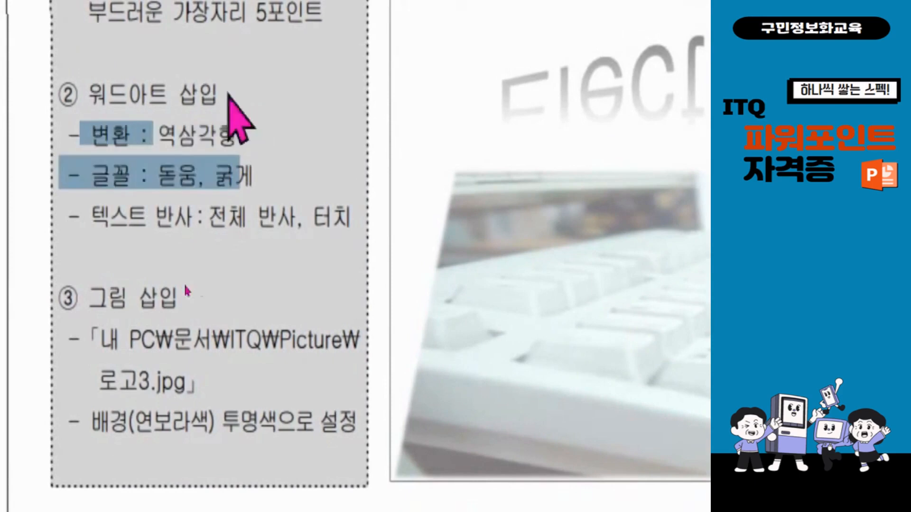
pyautogui.click(261, 146)
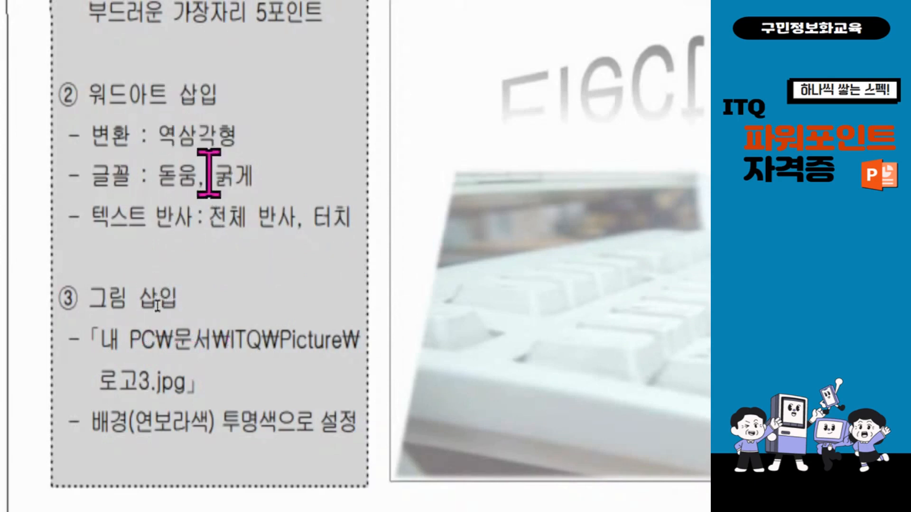
pyautogui.moveTo(94, 175); pyautogui.dragTo(260, 180)
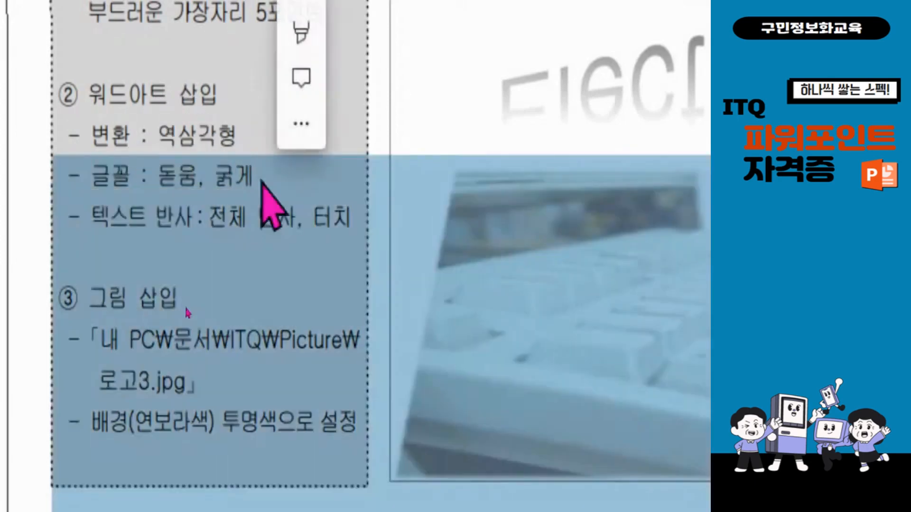
pyautogui.click(287, 240)
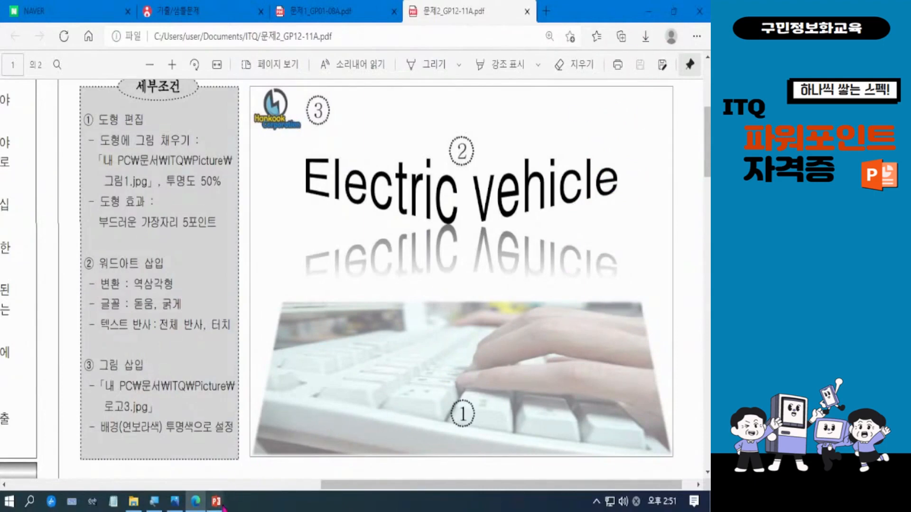
pyautogui.moveTo(225, 504)
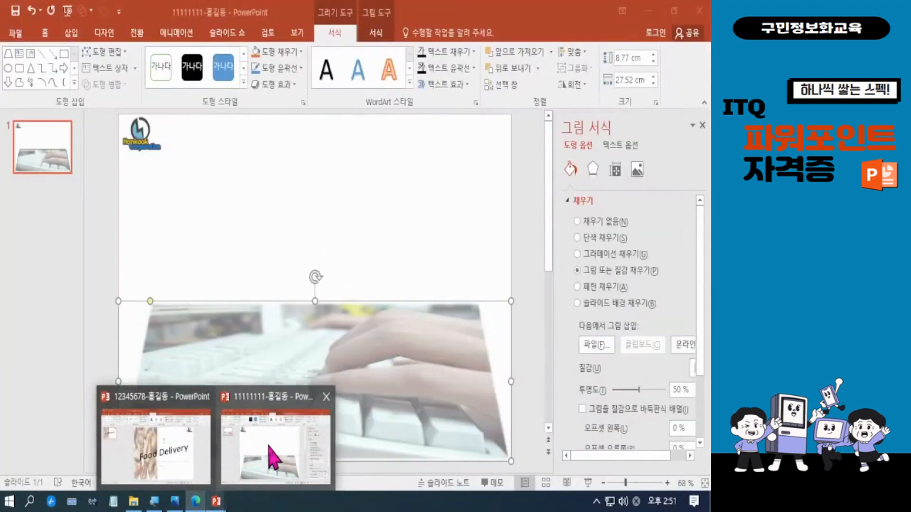
pyautogui.click(272, 457)
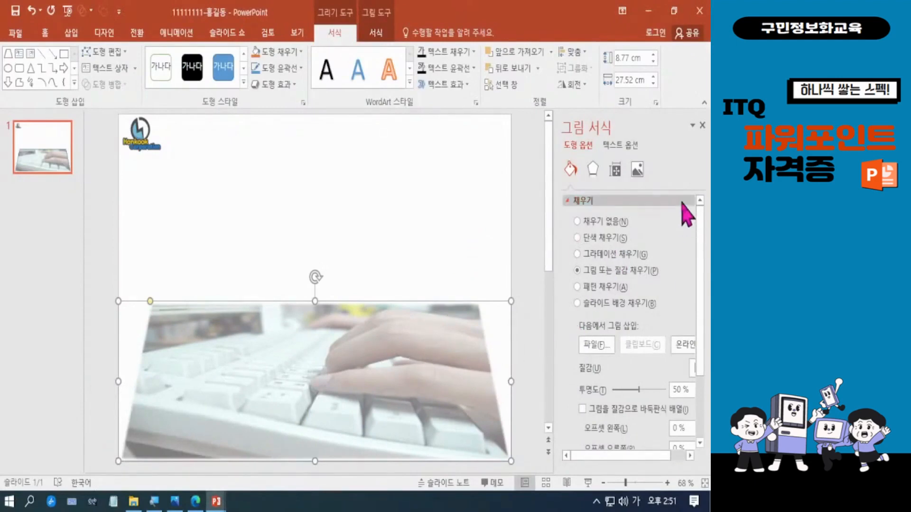
# Close the picture formatting options and insert a WordArt object in the first style, solid black, on the slide.
pyautogui.click(702, 125)
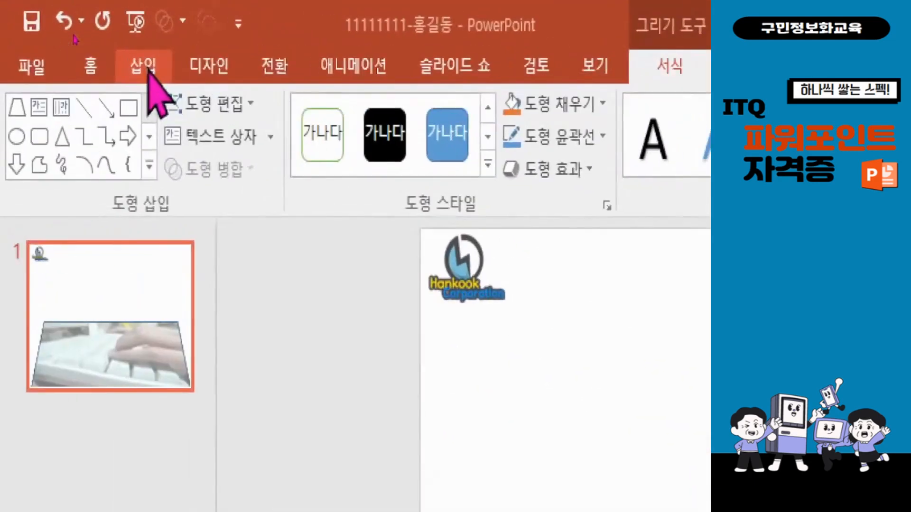
pyautogui.click(73, 34)
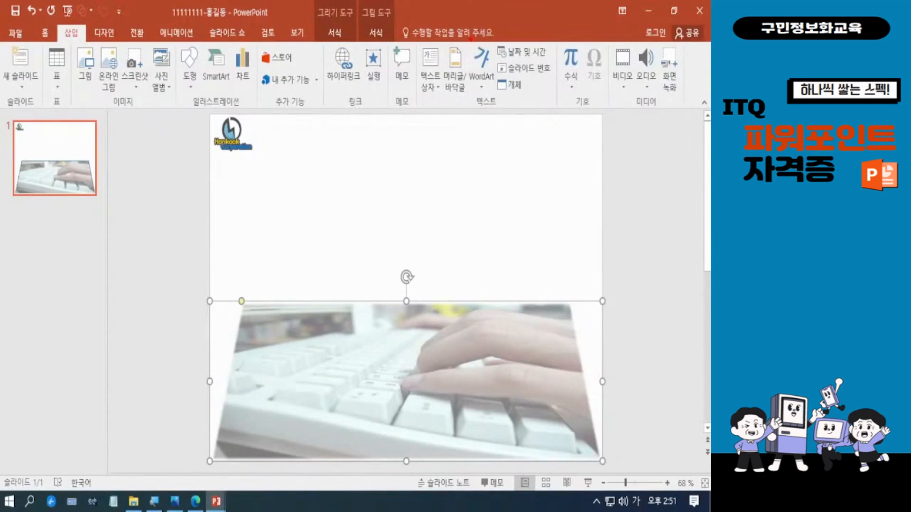
pyautogui.click(485, 76)
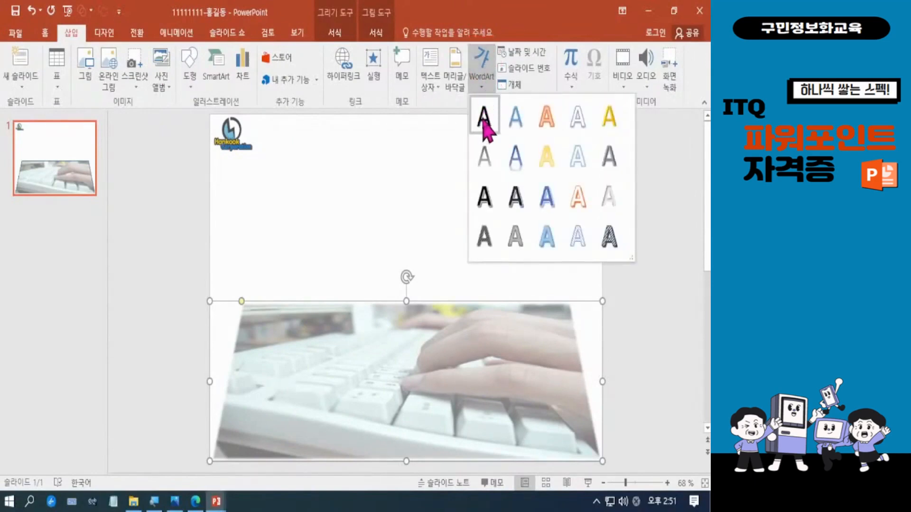
pyautogui.click(483, 118)
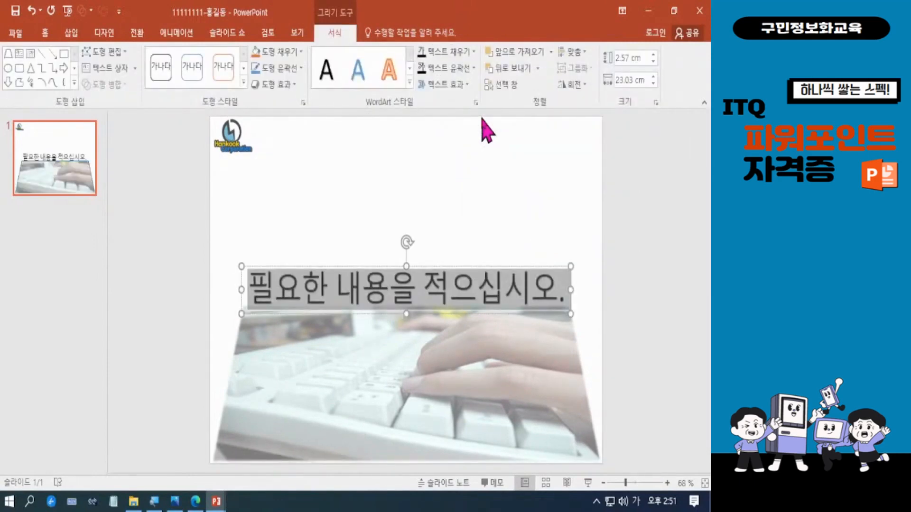
# Replace the WordArt's placeholder text with "Electric vehicle".
pyautogui.write('ㄷ')
pyautogui.press('BackSpace')
pyautogui.press('Hangul')
pyautogui.write('E')
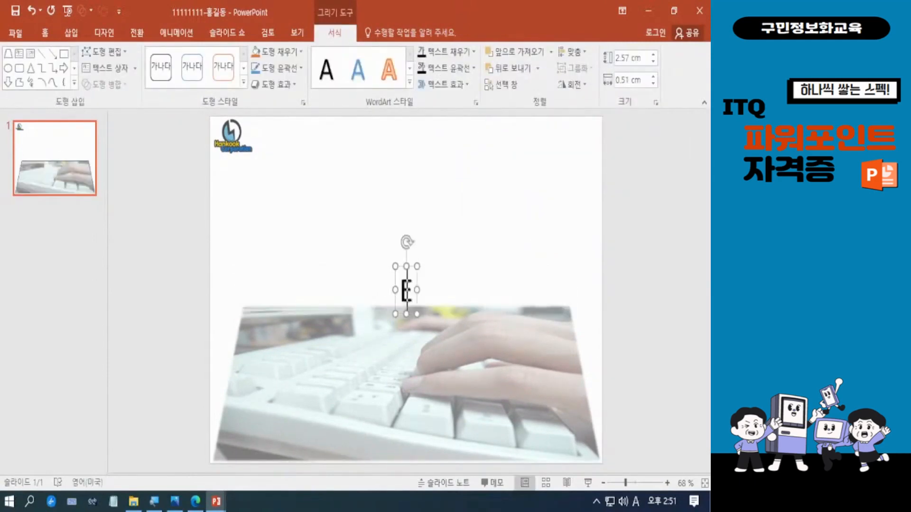
pyautogui.write('le')
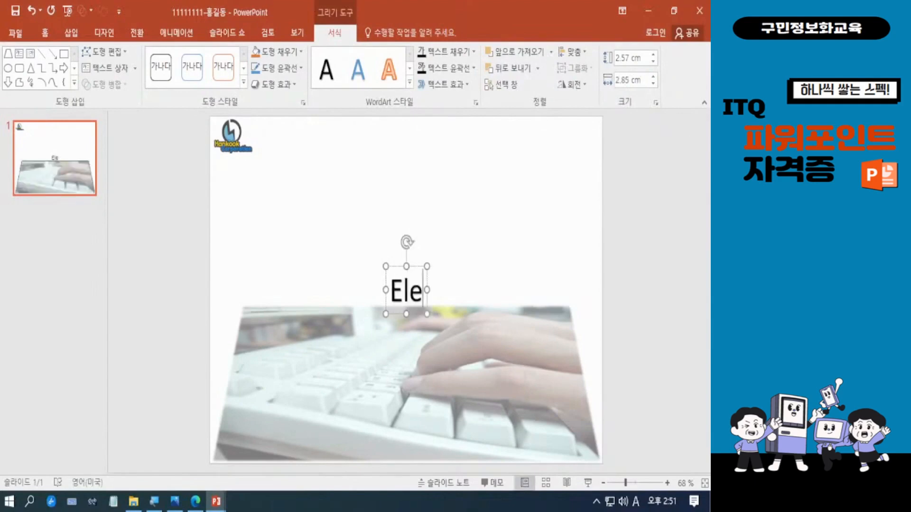
pyautogui.write('ctric')
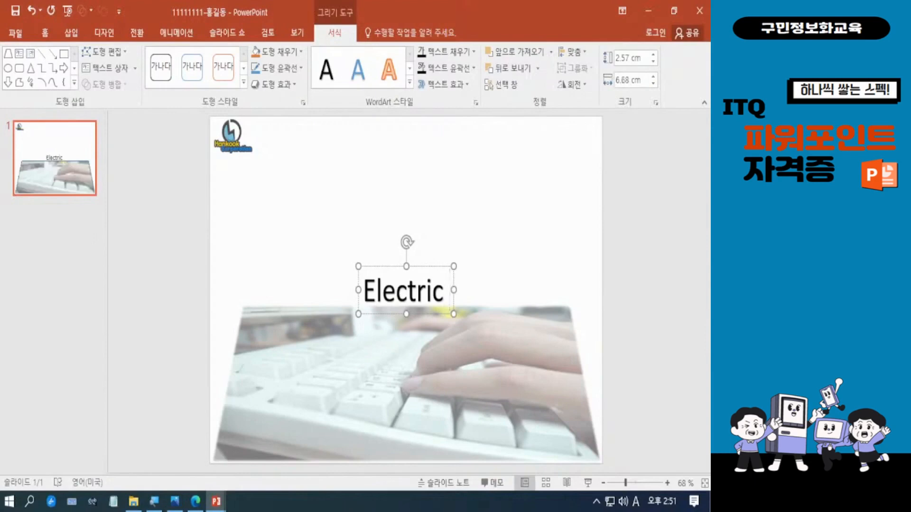
pyautogui.write(' V')
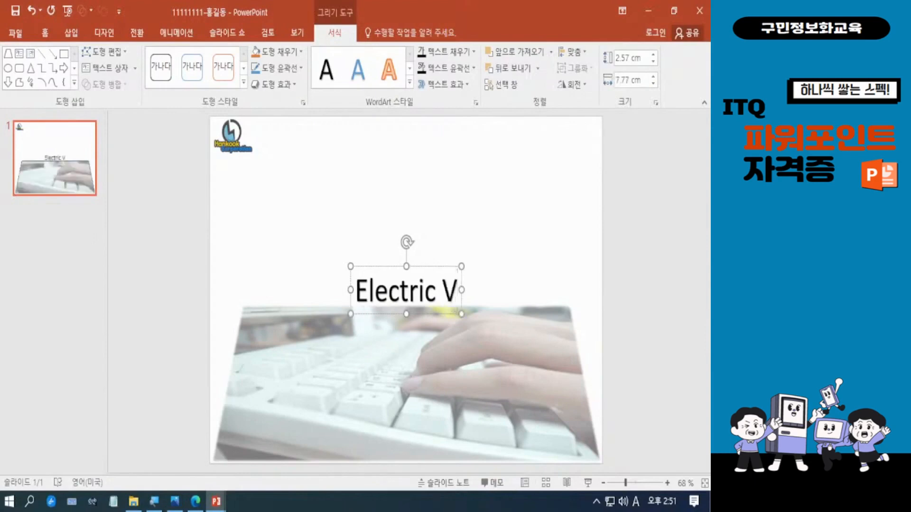
pyautogui.press('BackSpace')
pyautogui.write('vehi')
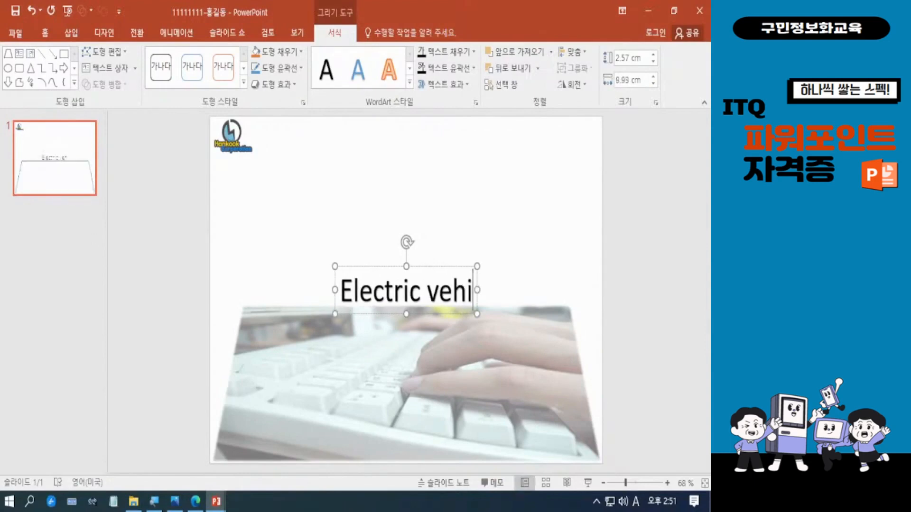
pyautogui.write('cle')
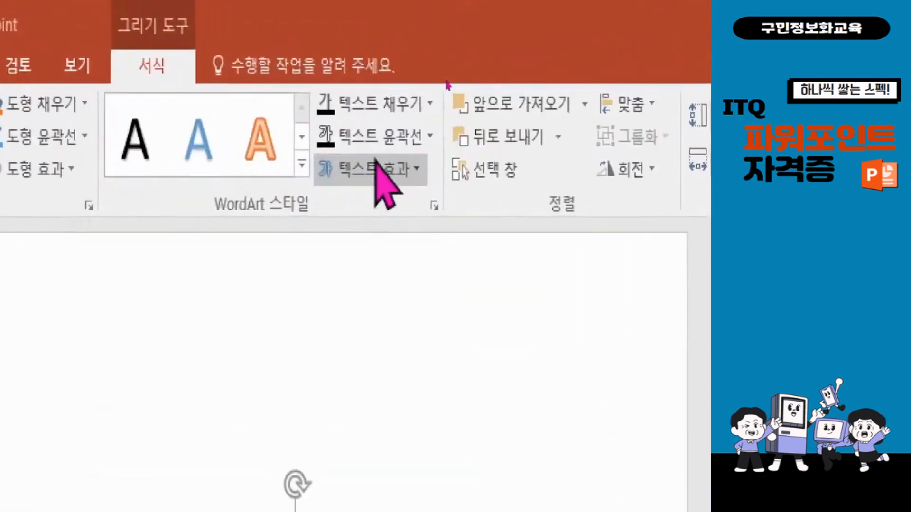
# Remove the text shadow from the "Electric vehicle" WordArt by applying 그림자 없음.
pyautogui.click(384, 178)
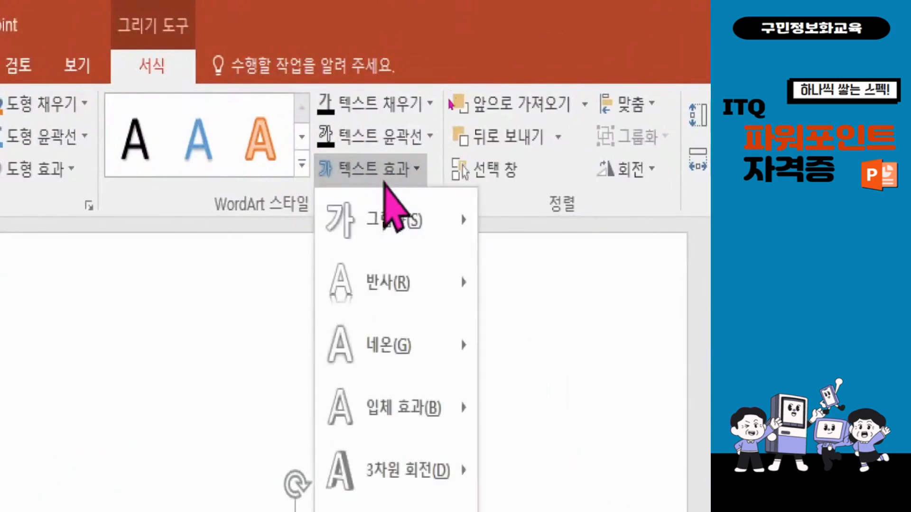
pyautogui.moveTo(379, 222)
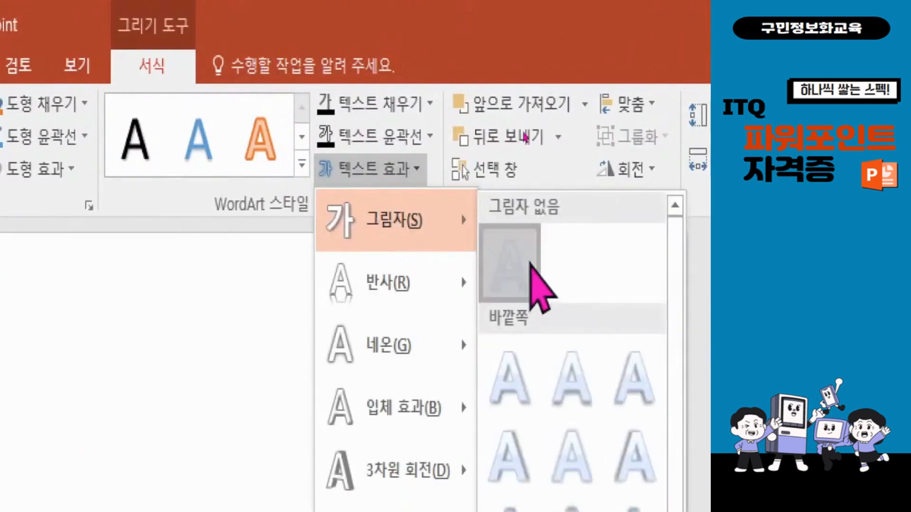
pyautogui.click(531, 263)
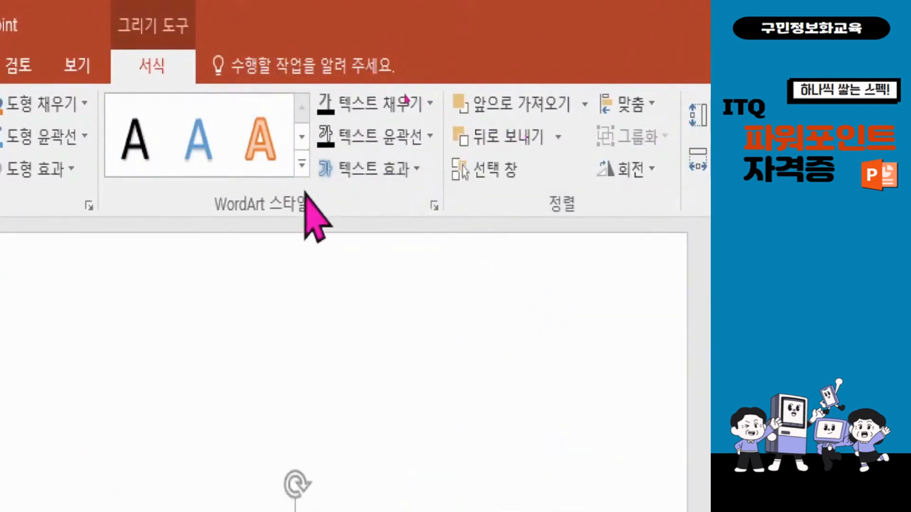
# Apply the 전체 반사, 터치 text reflection to the "Electric vehicle" WordArt.
pyautogui.click(388, 173)
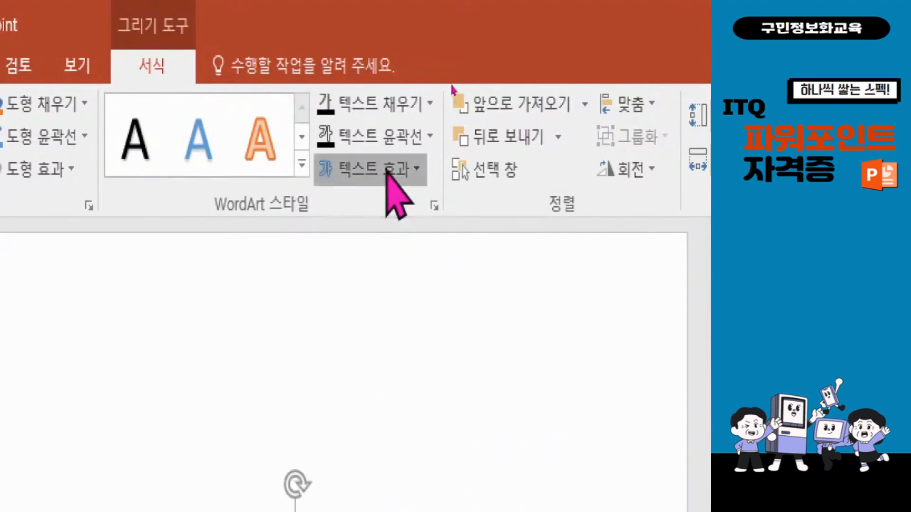
pyautogui.moveTo(408, 302)
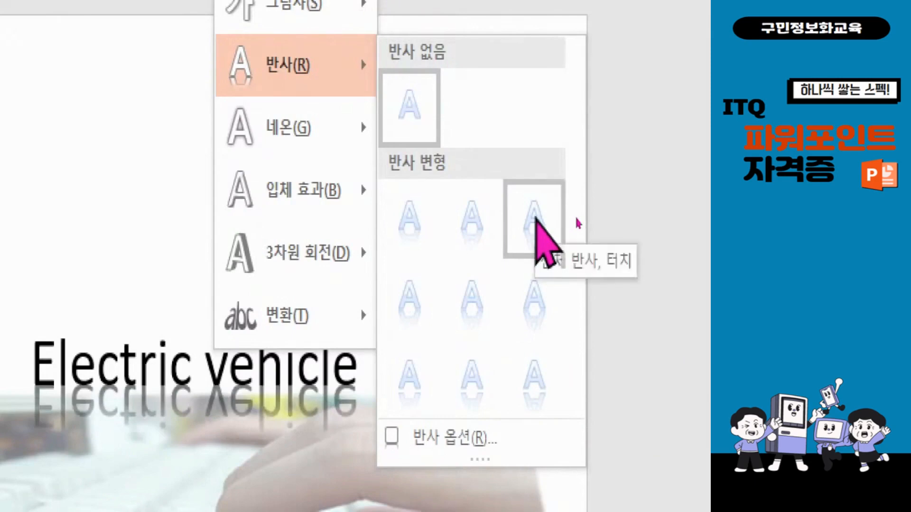
pyautogui.click(534, 218)
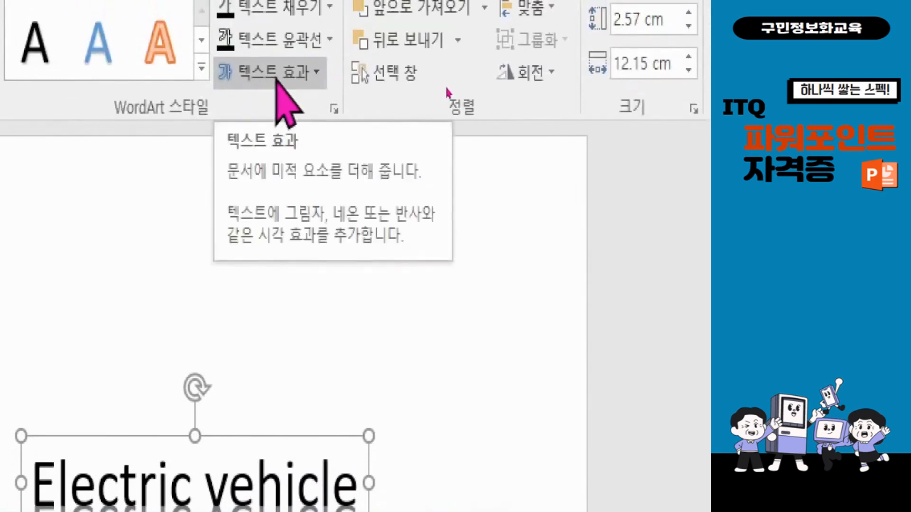
# Transform the "Electric vehicle" WordArt with the 역삼각형 warp shape.
pyautogui.click(273, 72)
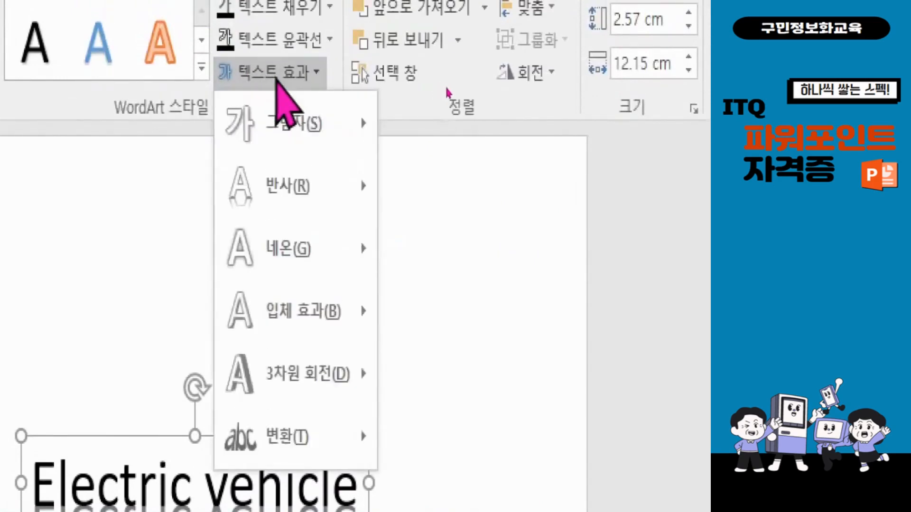
pyautogui.moveTo(358, 443)
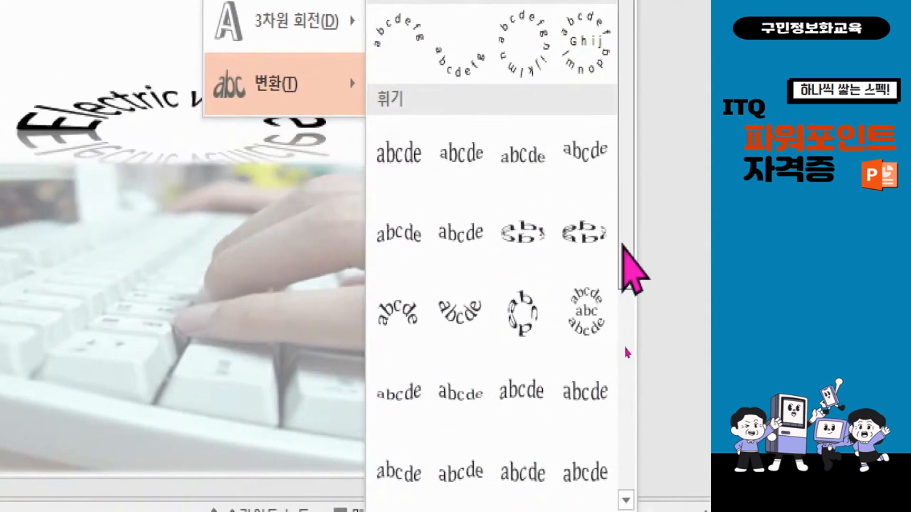
pyautogui.moveTo(623, 246); pyautogui.dragTo(622, 493)
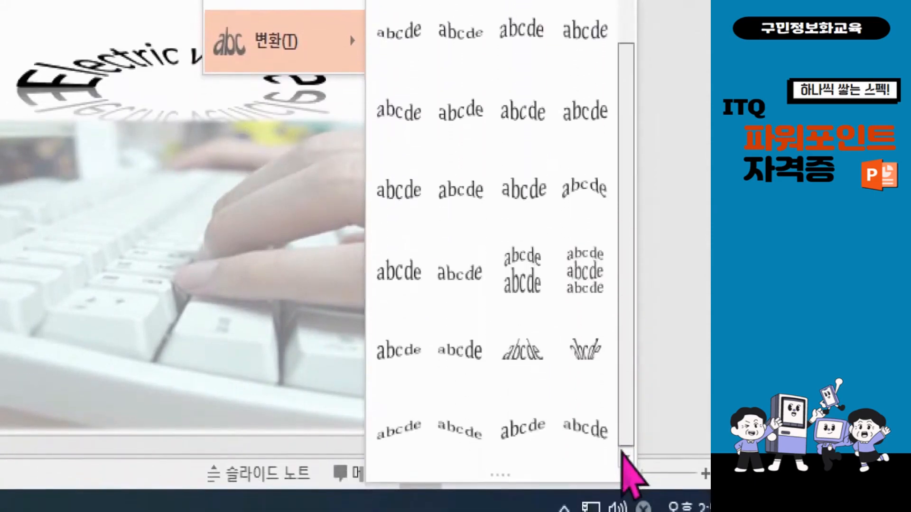
pyautogui.moveTo(621, 451); pyautogui.dragTo(620, 183)
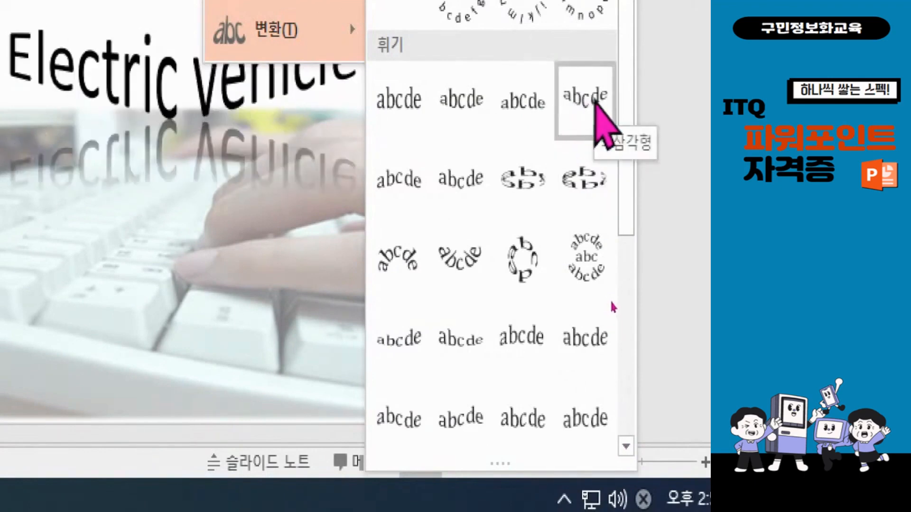
pyautogui.click(596, 103)
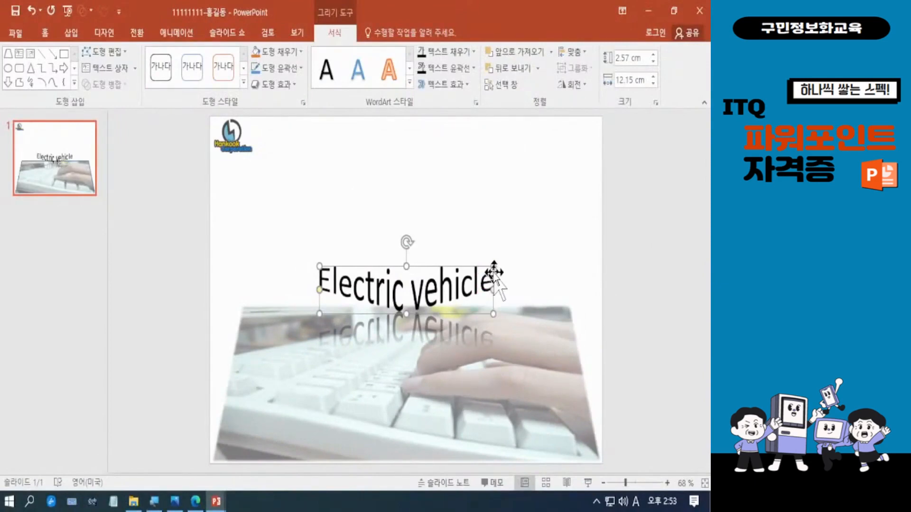
# Enlarge the "Electric vehicle" WordArt to about 3.56 cm high and 21.25 cm wide, and move it up above the trapezoid picture.
pyautogui.moveTo(495, 266); pyautogui.dragTo(535, 203)
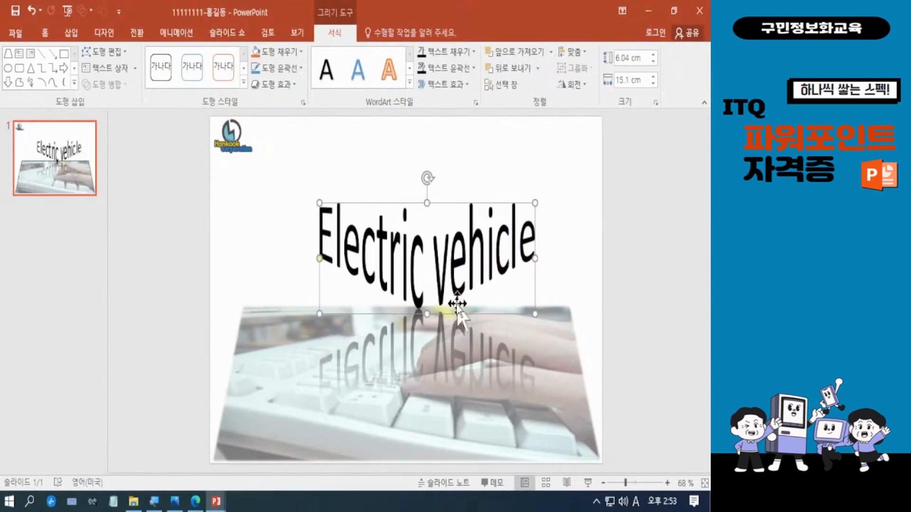
pyautogui.moveTo(429, 204); pyautogui.dragTo(427, 242)
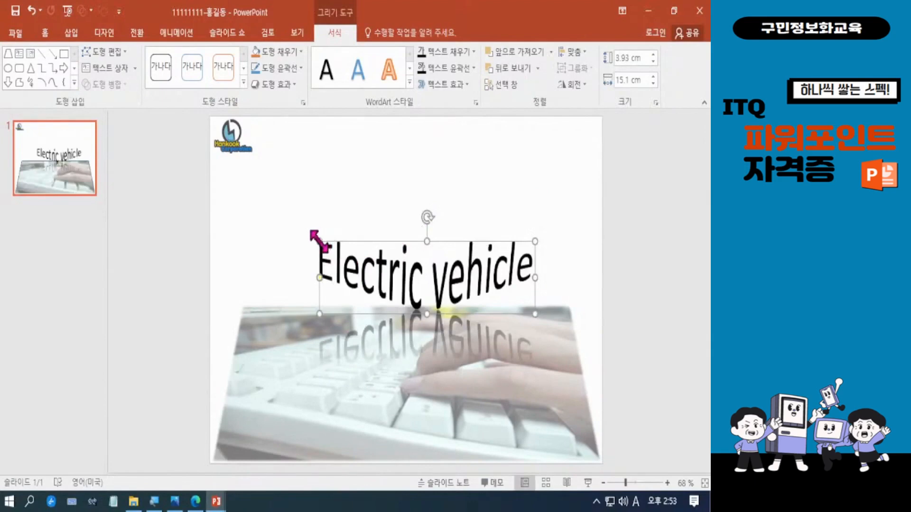
pyautogui.moveTo(319, 241); pyautogui.dragTo(256, 219)
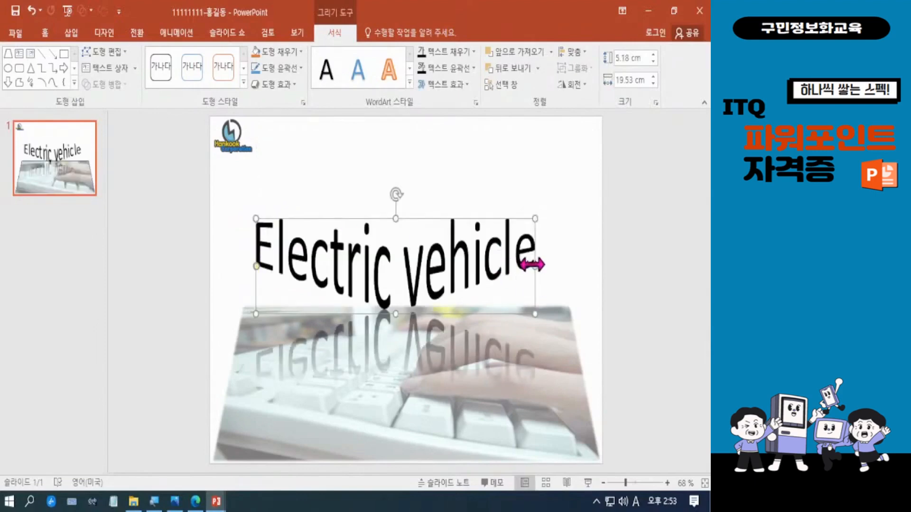
pyautogui.moveTo(532, 265); pyautogui.dragTo(559, 266)
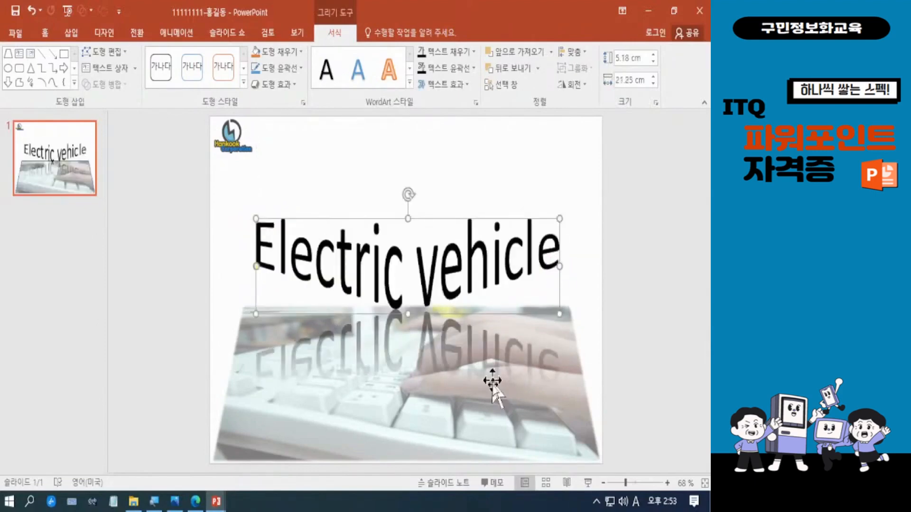
pyautogui.moveTo(407, 314); pyautogui.dragTo(411, 285)
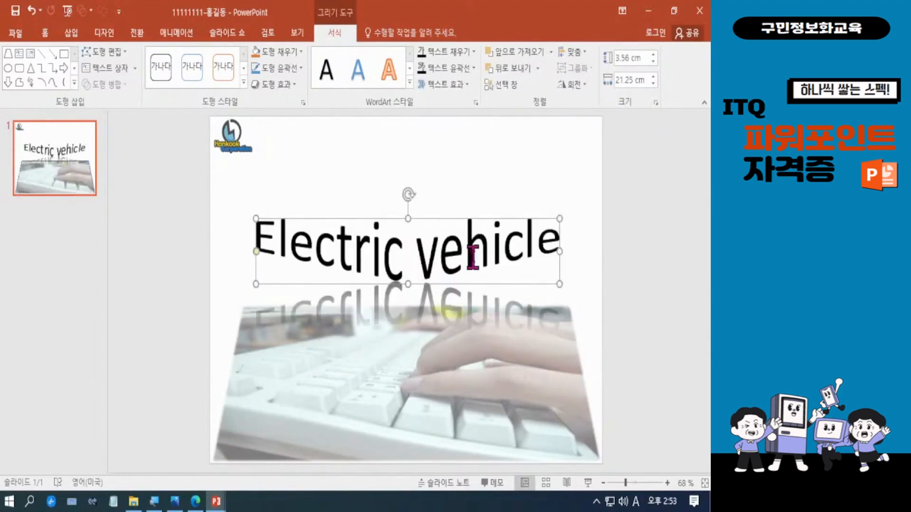
pyautogui.moveTo(425, 219); pyautogui.dragTo(431, 186)
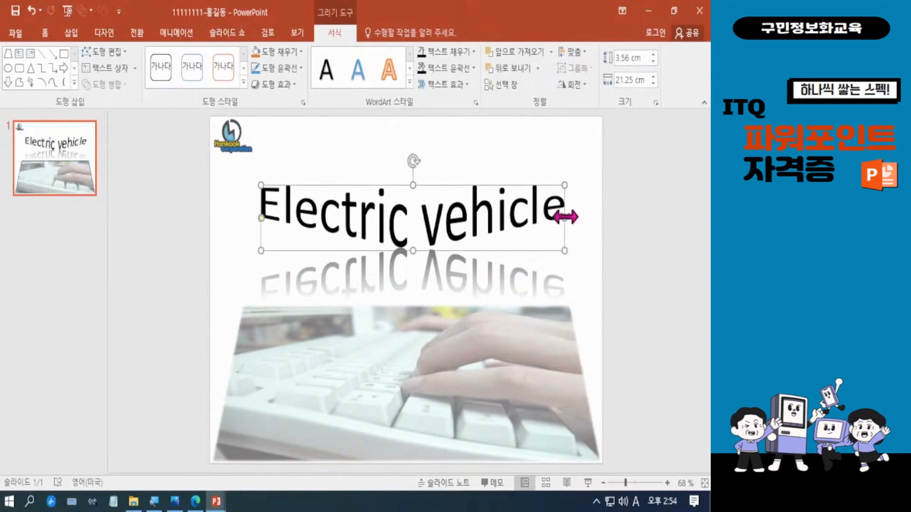
# Reduce the "Electric vehicle" WordArt to about 3.4 cm high and 19.3 cm wide and fine-tune its position above the picture.
pyautogui.moveTo(565, 218); pyautogui.dragTo(546, 221)
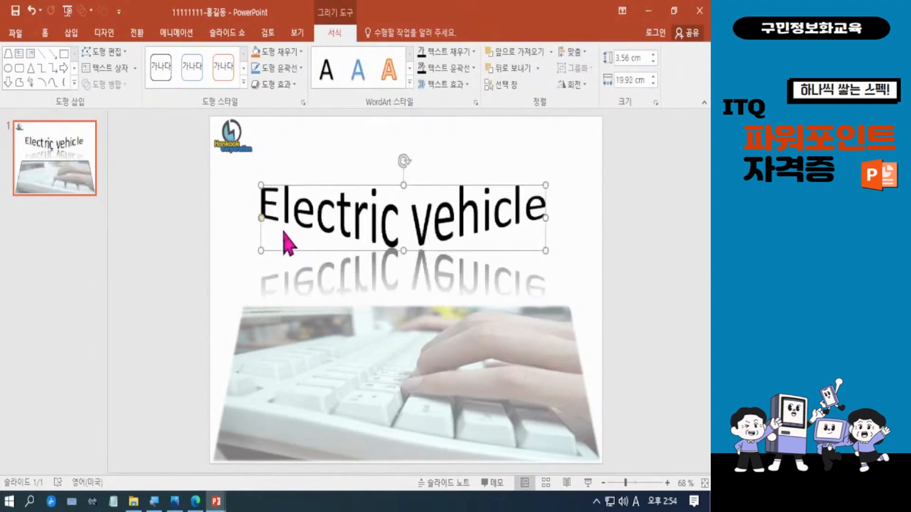
pyautogui.moveTo(262, 250); pyautogui.dragTo(270, 250)
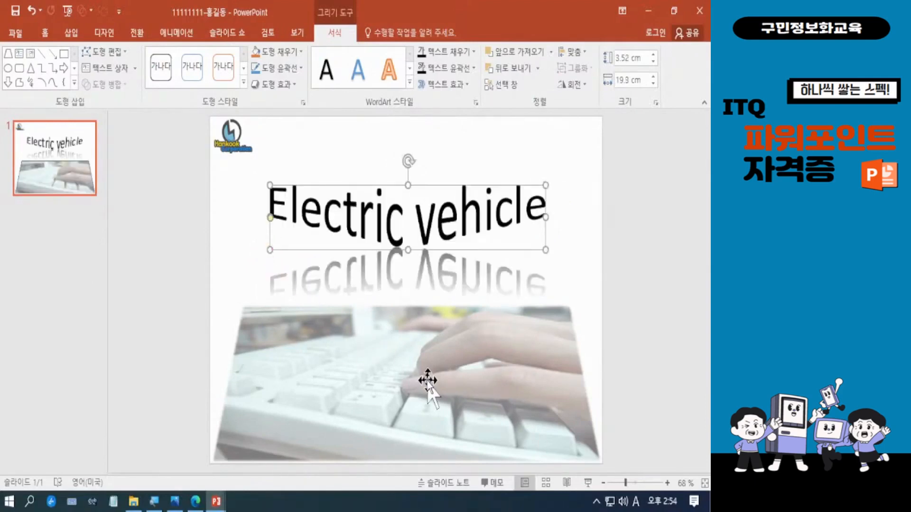
pyautogui.moveTo(408, 185); pyautogui.dragTo(409, 188)
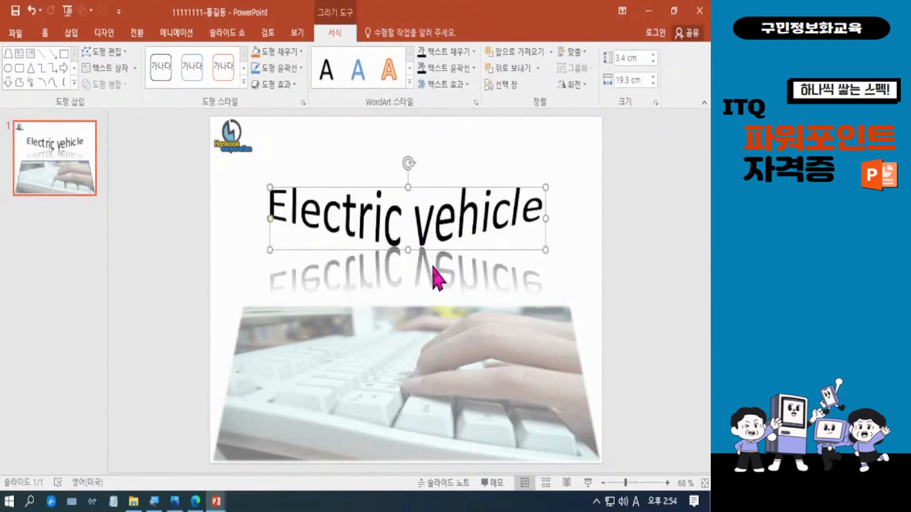
pyautogui.moveTo(437, 251); pyautogui.dragTo(437, 254)
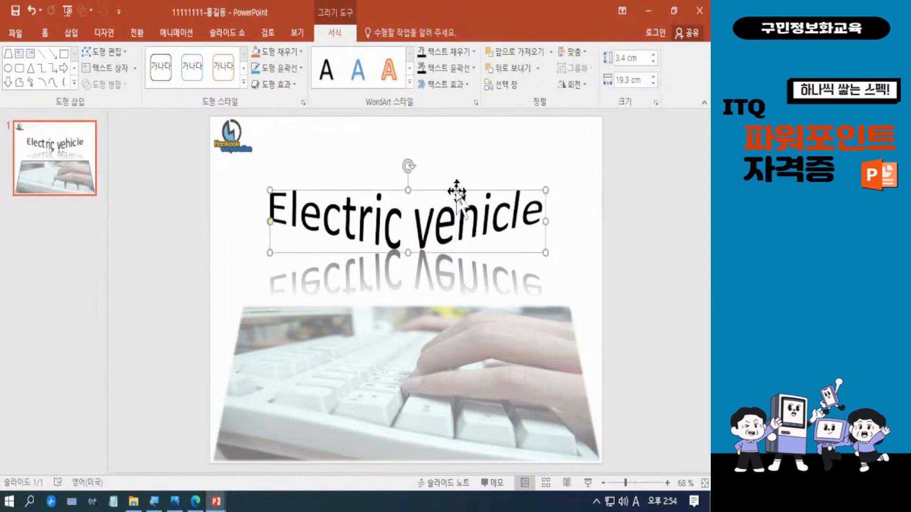
pyautogui.moveTo(456, 191); pyautogui.dragTo(459, 182)
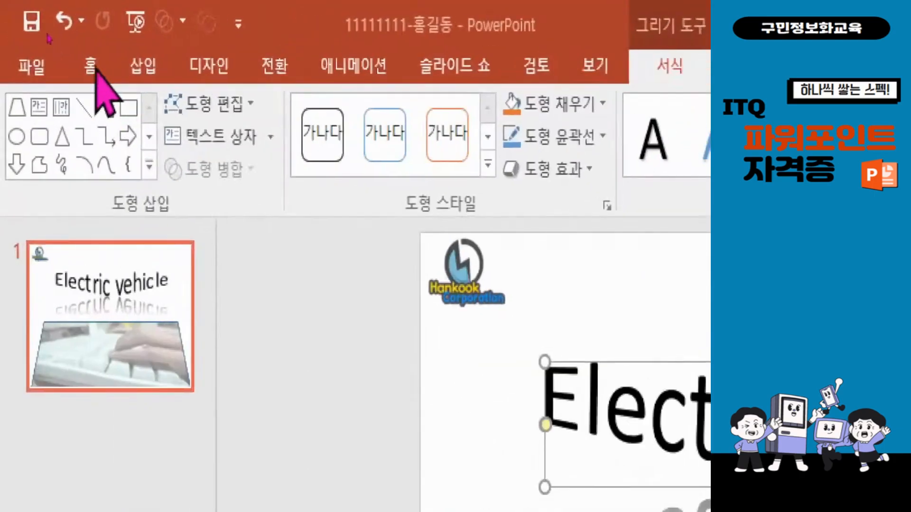
# Make the "Electric vehicle" WordArt bold and set its font to 돋움, then deselect it.
pyautogui.click(93, 69)
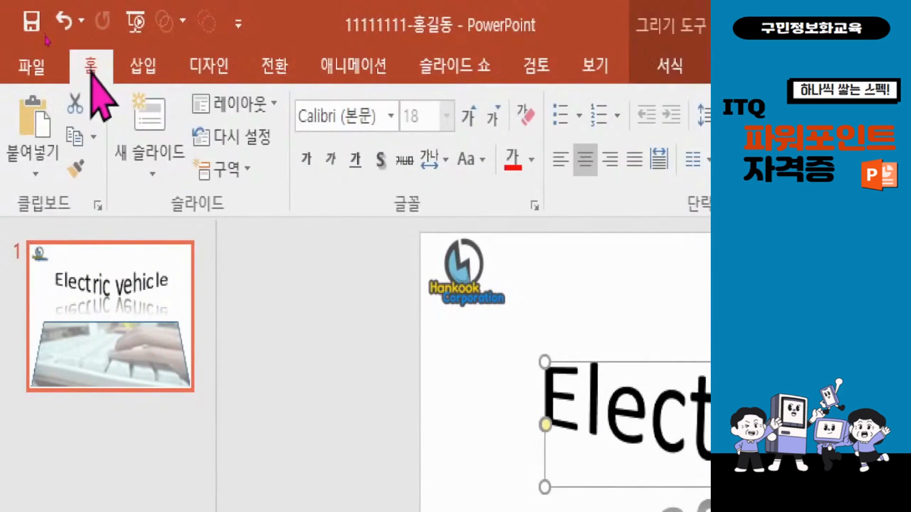
pyautogui.click(306, 159)
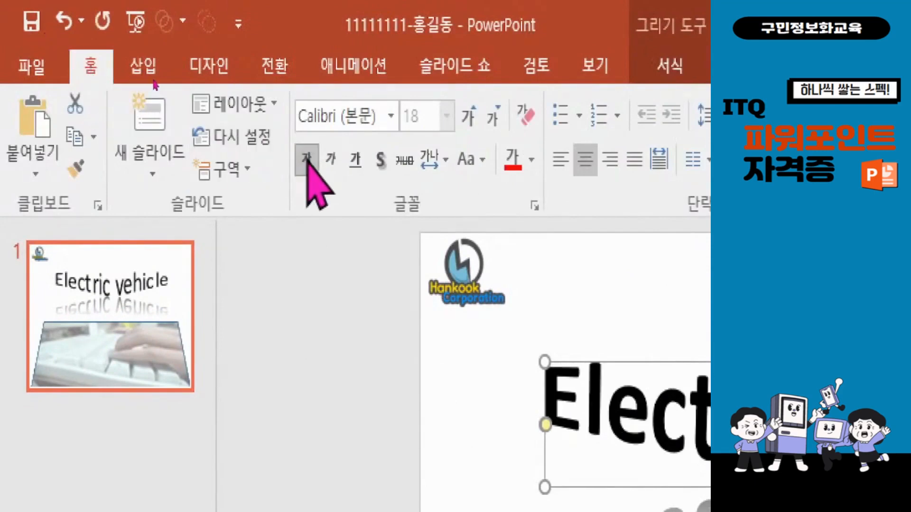
pyautogui.click(351, 113)
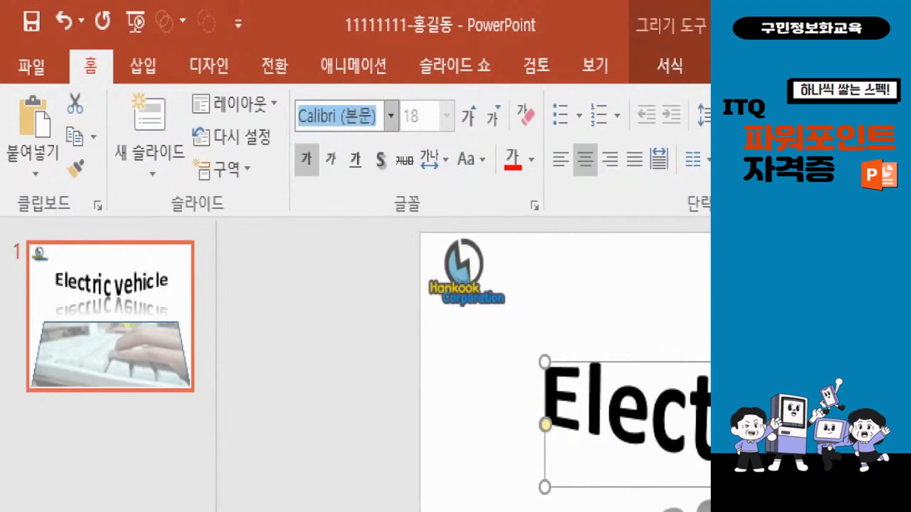
pyautogui.write('eh')
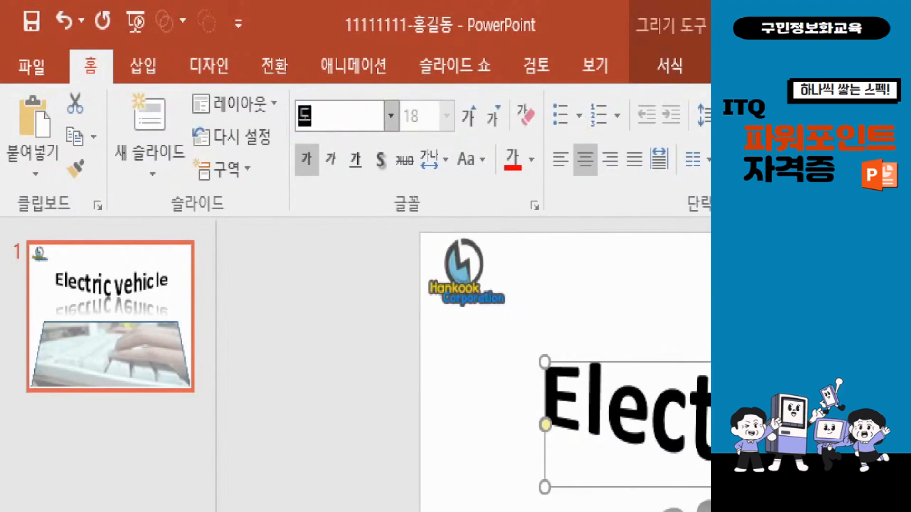
pyautogui.write('ed')
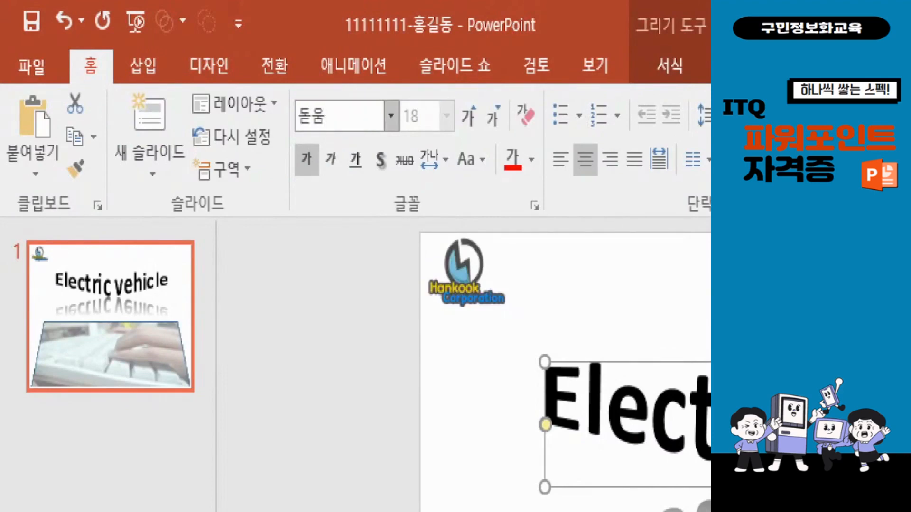
pyautogui.write('na')
pyautogui.press('Return')
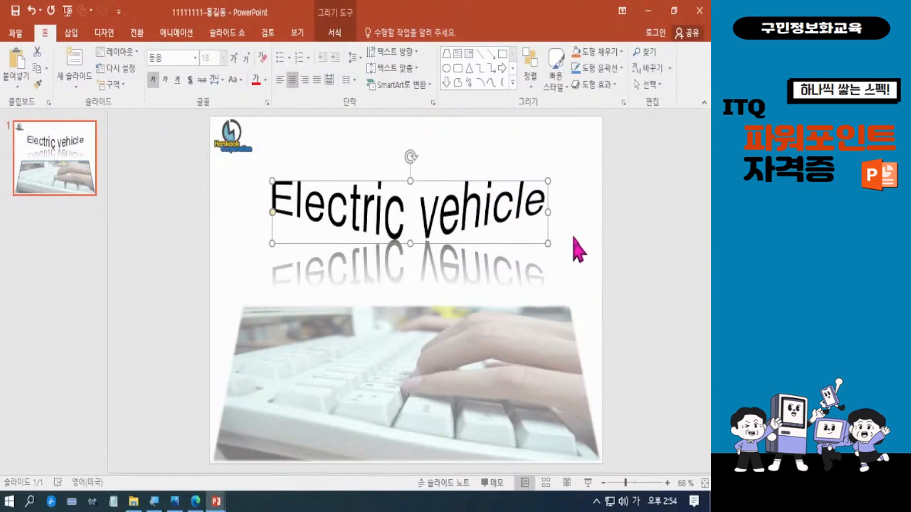
pyautogui.click(588, 284)
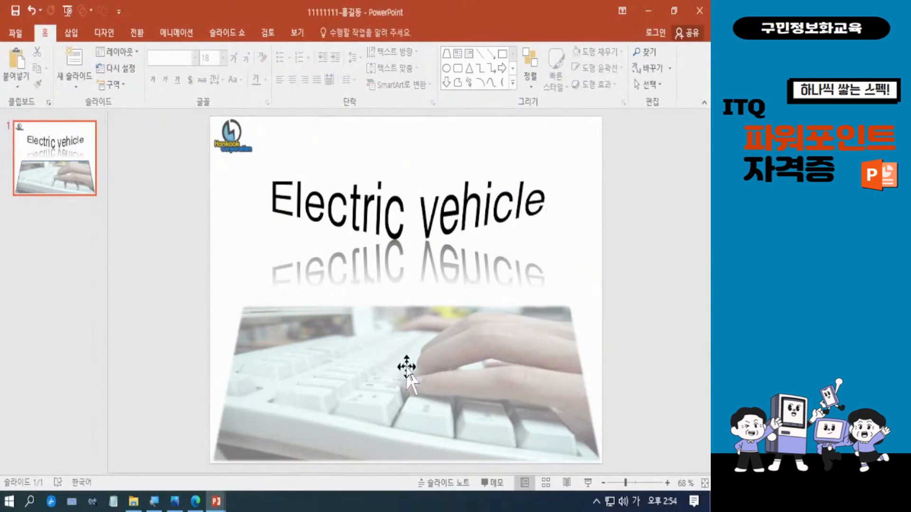
# Compare the finished cover slide with the exam PDF 문제2_GP12-11A, checking the WordArt's 글꼴 condition.
pyautogui.click(196, 502)
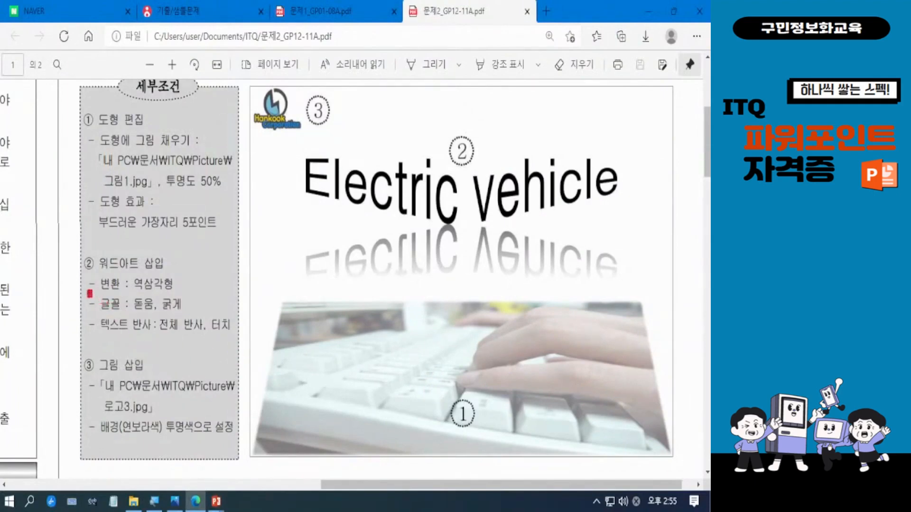
pyautogui.moveTo(89, 291); pyautogui.dragTo(200, 312)
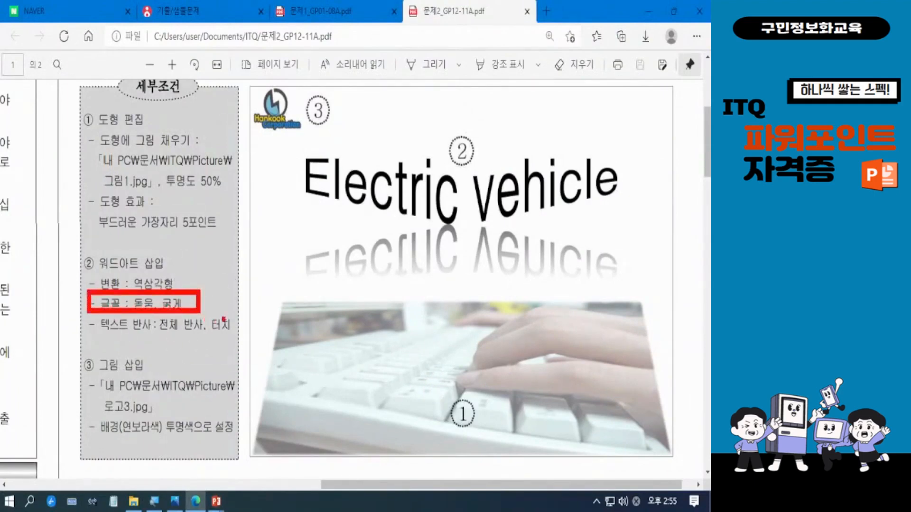
pyautogui.press('Escape')
pyautogui.hotkey('ctrl', '2')
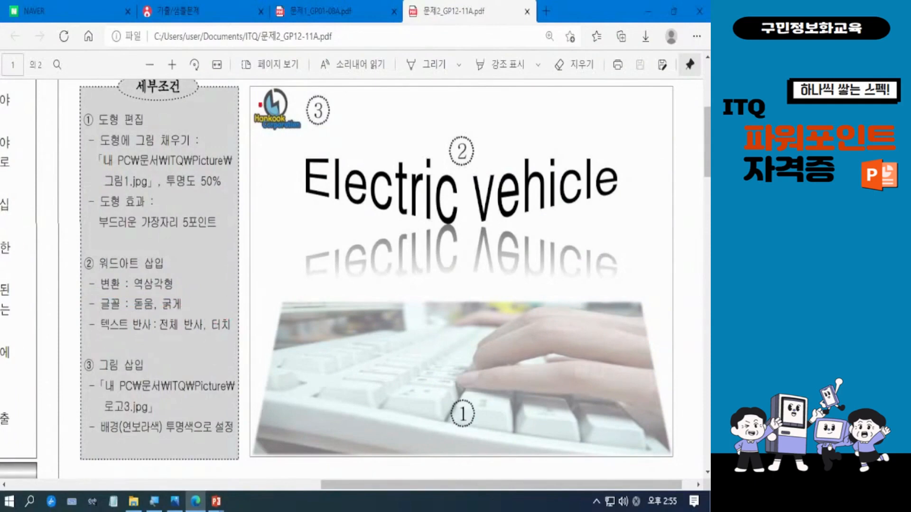
# Open the other exam PDF, 문제1_GP01-08A, and read the 글꼴 condition for its "Food Delivery" WordArt.
pyautogui.moveTo(260, 1)
pyautogui.mouseDown()
pyautogui.moveTo(397, 23)
pyautogui.moveTo(394, 34)
pyautogui.mouseUp()
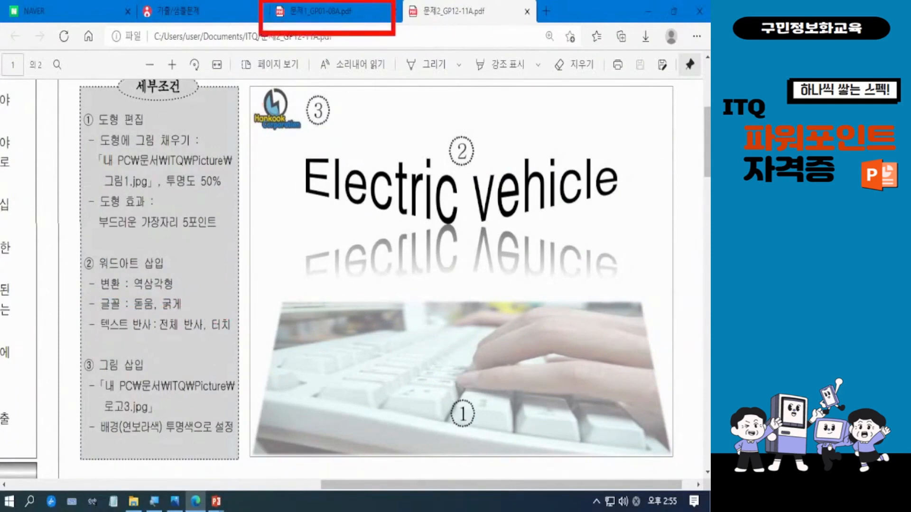
pyautogui.press('Escape')
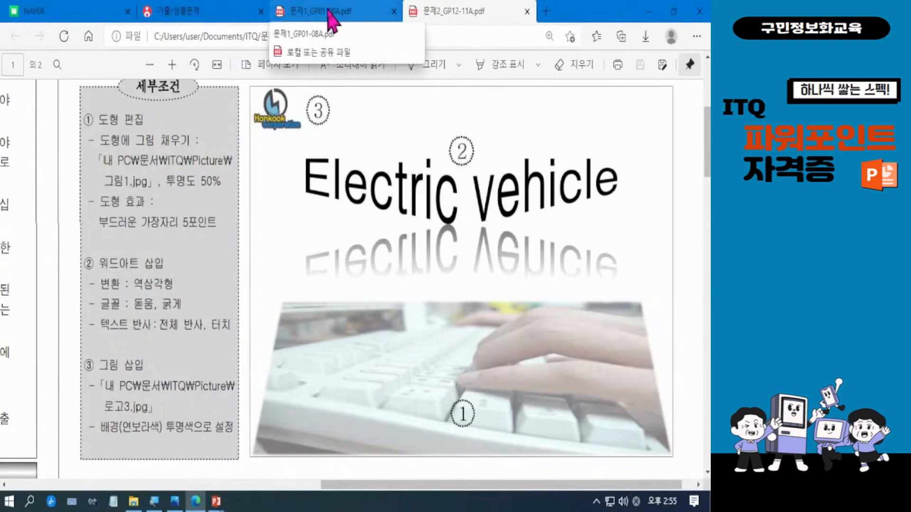
pyautogui.click(319, 19)
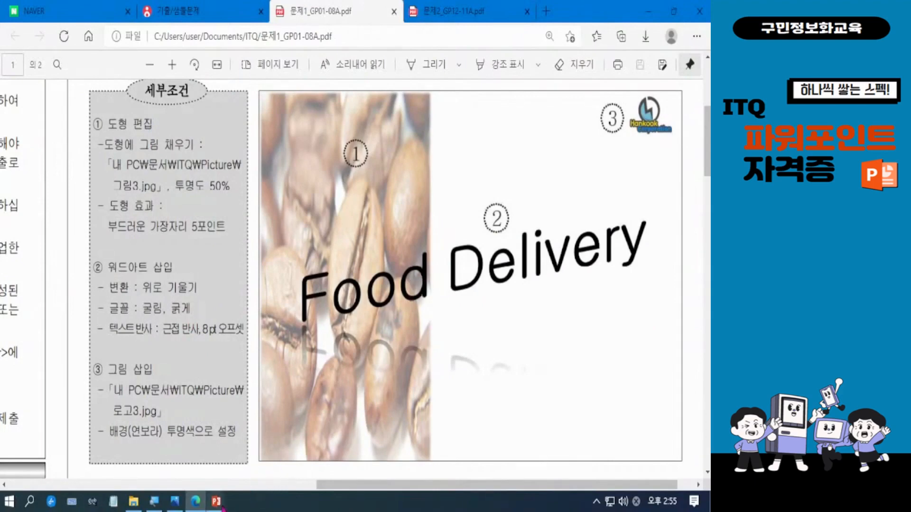
# Switch to the "Food Delivery" presentation and make its WordArt bold with the 굴림 font.
pyautogui.moveTo(217, 503)
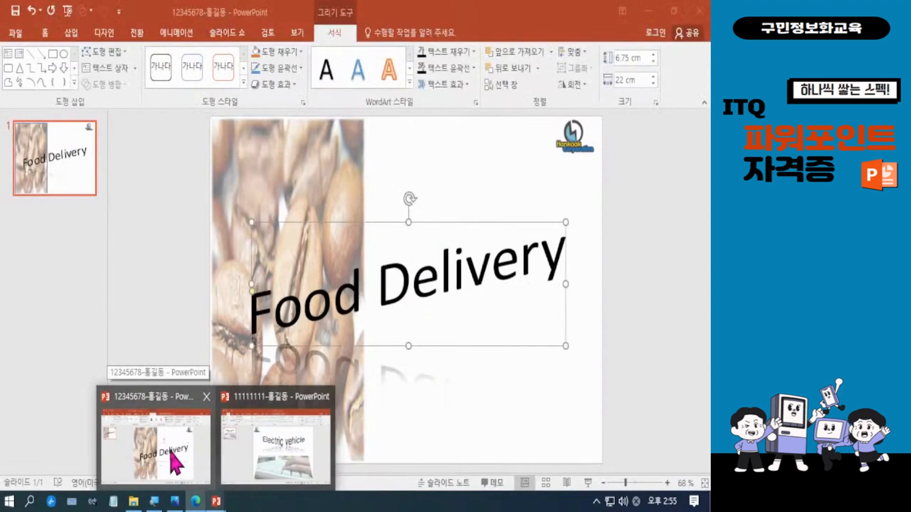
pyautogui.click(171, 452)
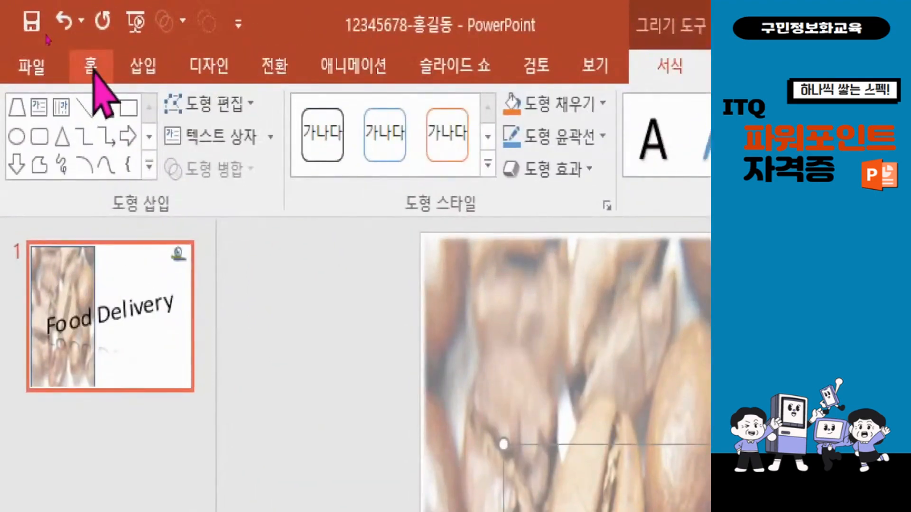
pyautogui.click(96, 76)
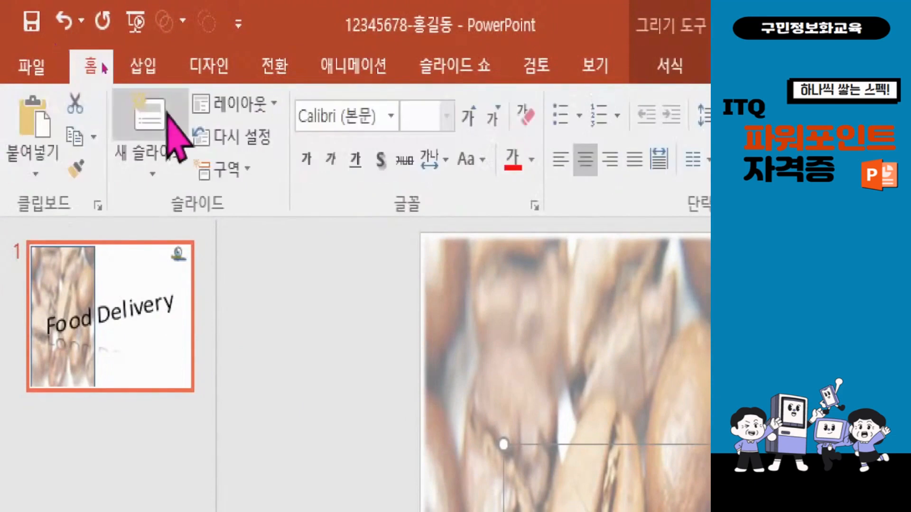
pyautogui.click(307, 163)
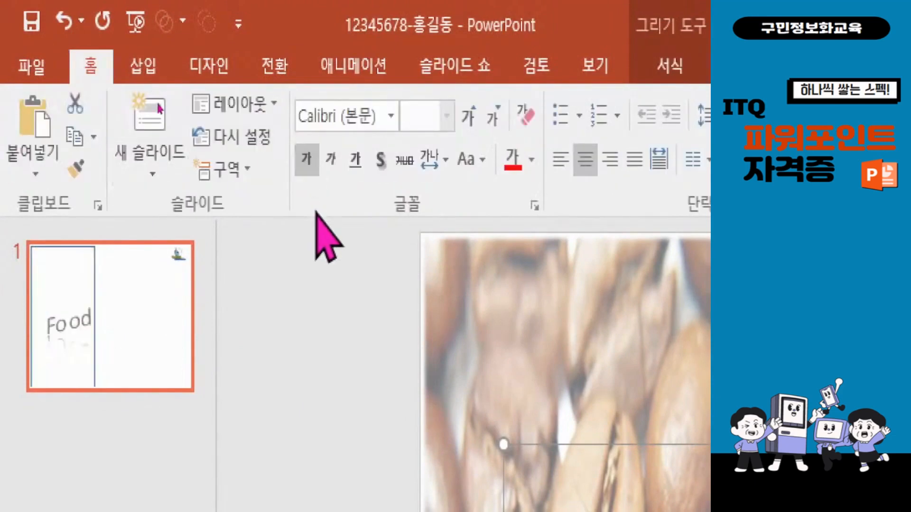
pyautogui.click(341, 116)
pyautogui.write('ㄱ')
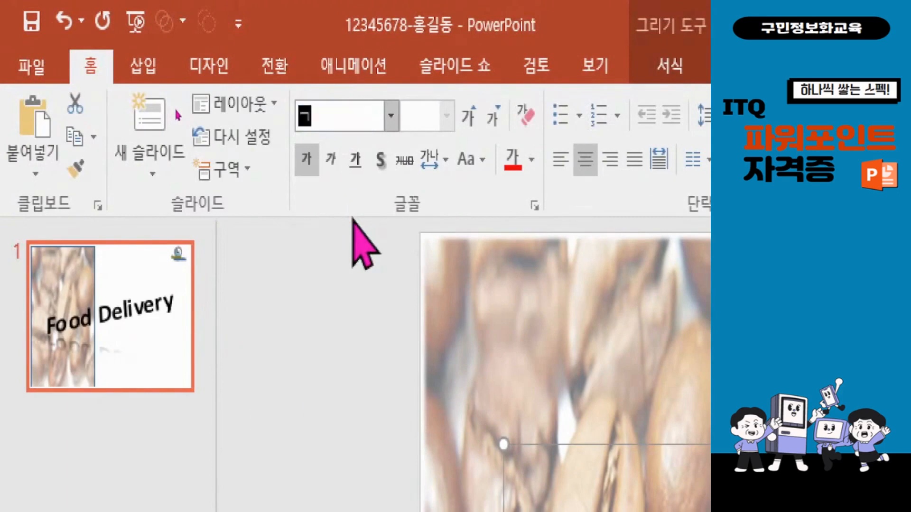
pyautogui.write('ㅜㄹㄹ')
pyautogui.press('Return')
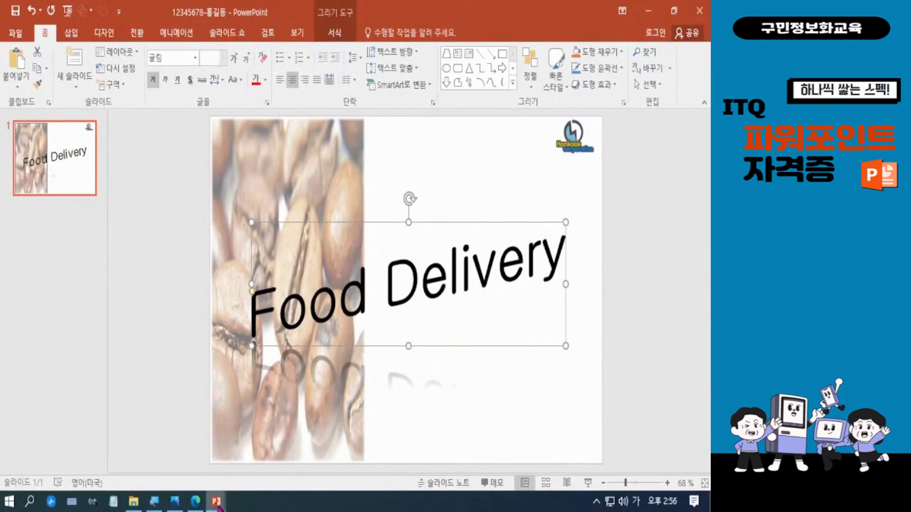
# Compare the "Food Delivery" slide with the exam PDF 문제1_GP01-08A, then return to the slide and deselect the WordArt.
pyautogui.click(195, 501)
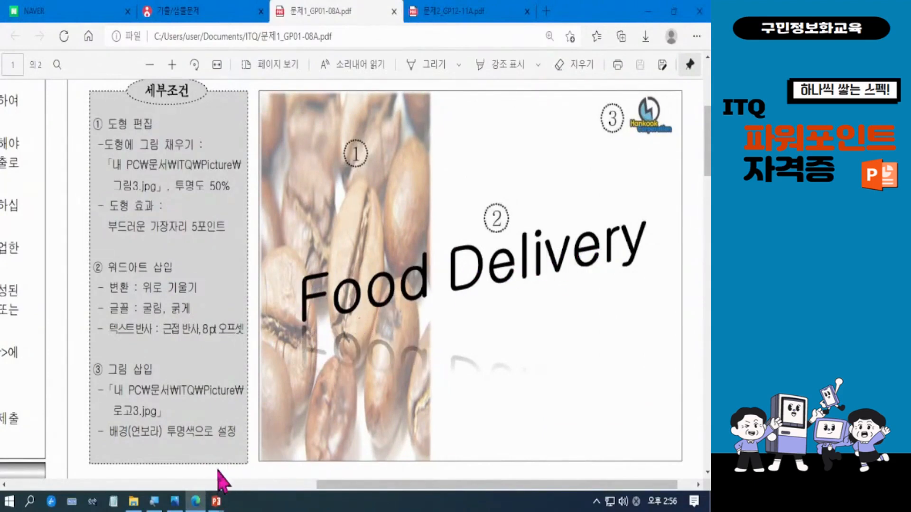
pyautogui.moveTo(217, 504)
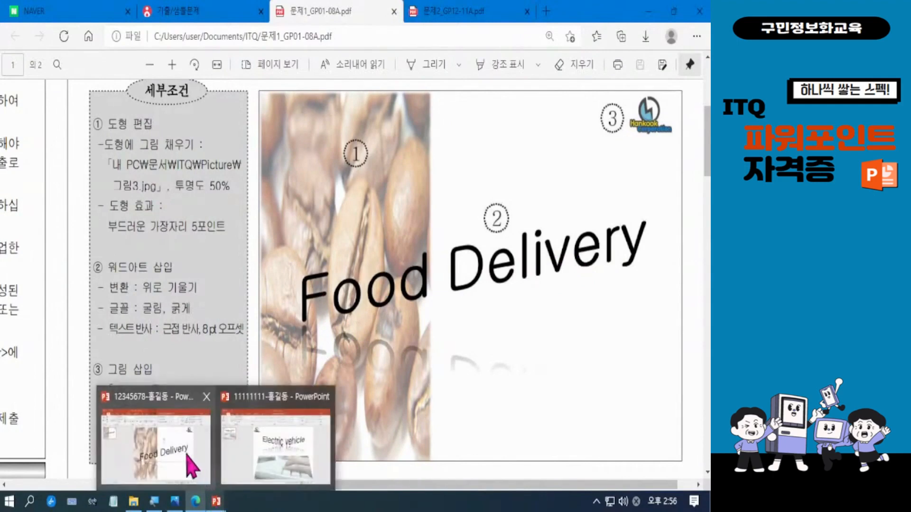
pyautogui.click(190, 455)
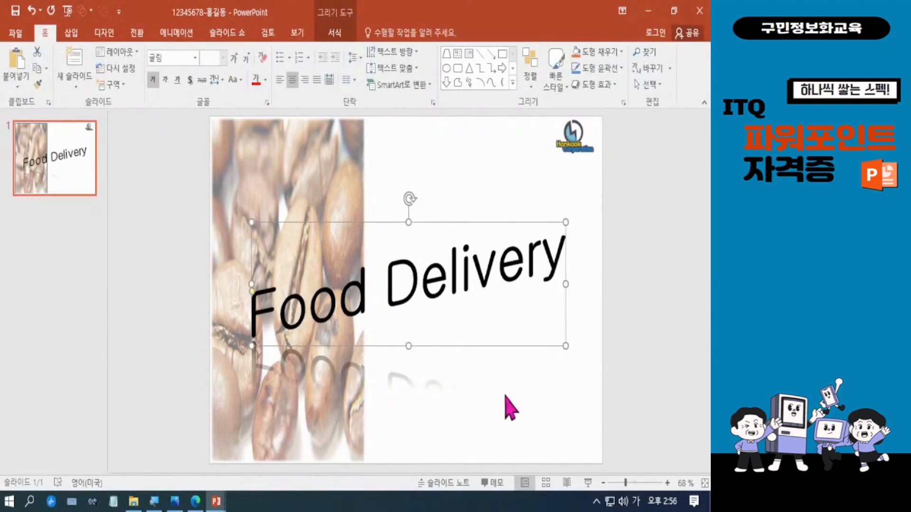
pyautogui.click(644, 284)
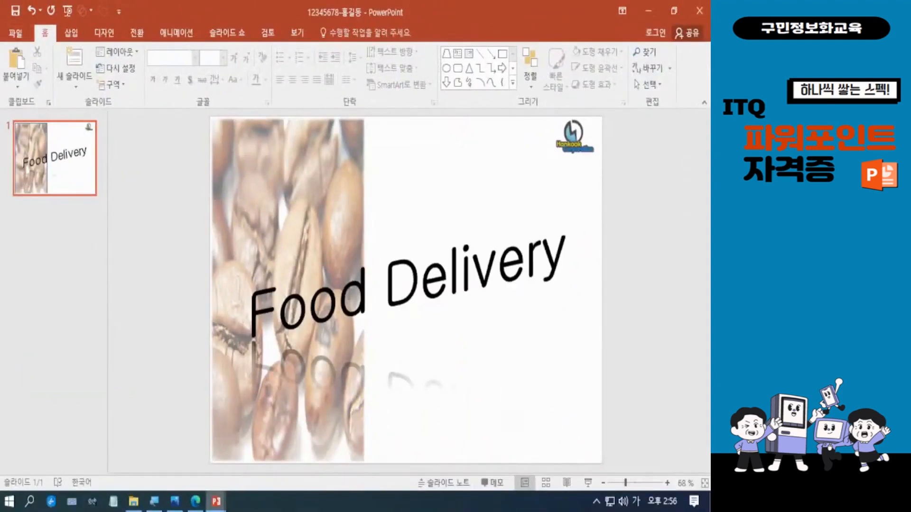
# Switch to the "Electric vehicle" presentation and save it.
pyautogui.moveTo(217, 503)
pyautogui.click(278, 458)
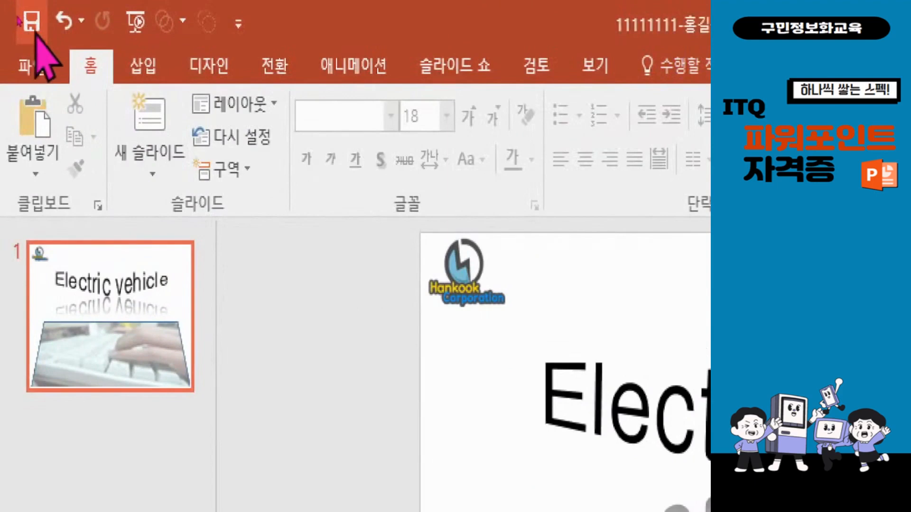
pyautogui.click(32, 30)
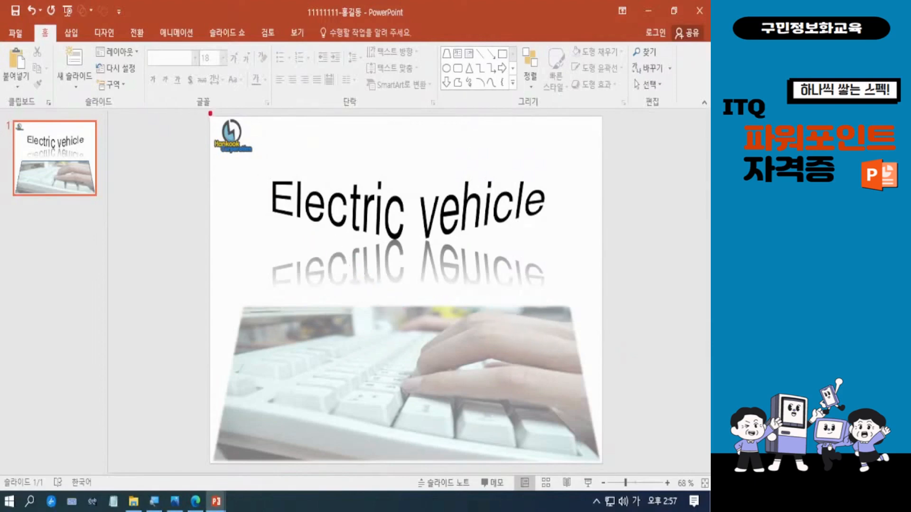
pyautogui.moveTo(210, 113); pyautogui.dragTo(251, 165)
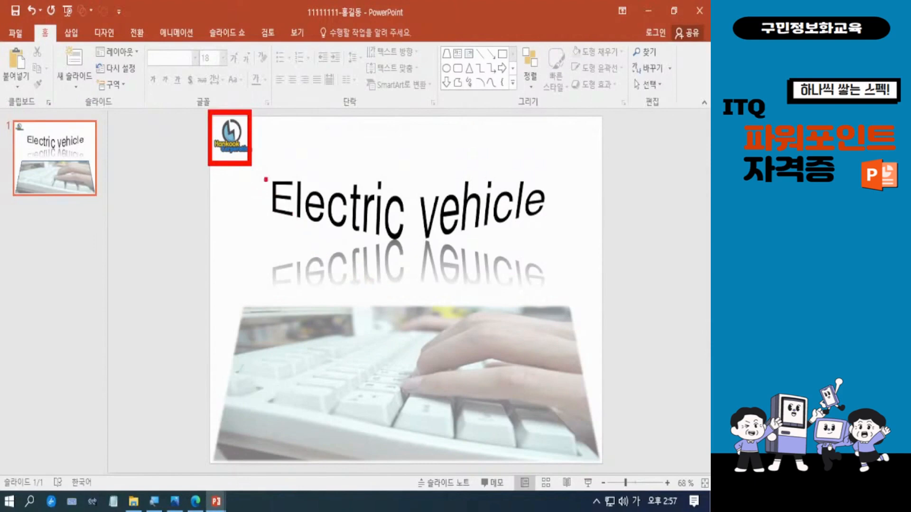
pyautogui.moveTo(258, 169)
pyautogui.mouseDown()
pyautogui.moveTo(331, 259)
pyautogui.moveTo(571, 305)
pyautogui.mouseUp()
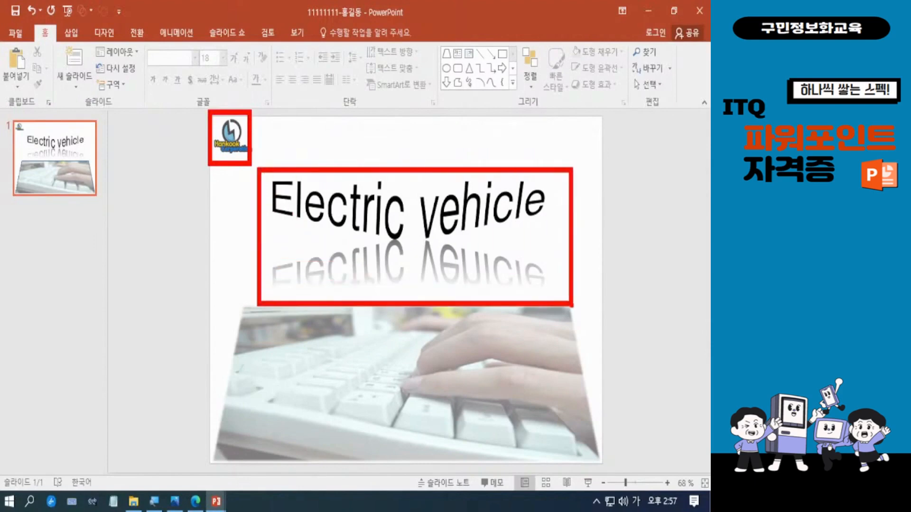
pyautogui.press('Escape')
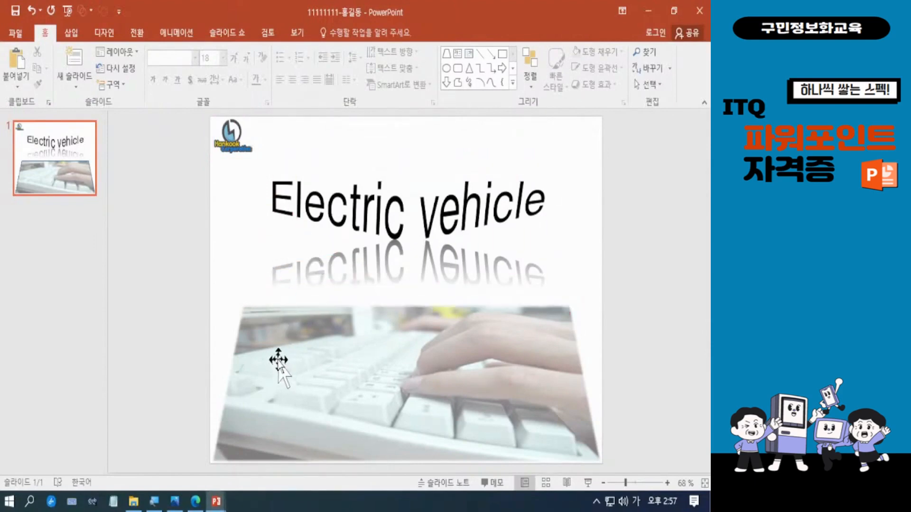
pyautogui.hotkey('ctrl', '2')
pyautogui.moveTo(205, 284)
pyautogui.mouseDown()
pyautogui.moveTo(565, 484)
pyautogui.moveTo(622, 483)
pyautogui.mouseUp()
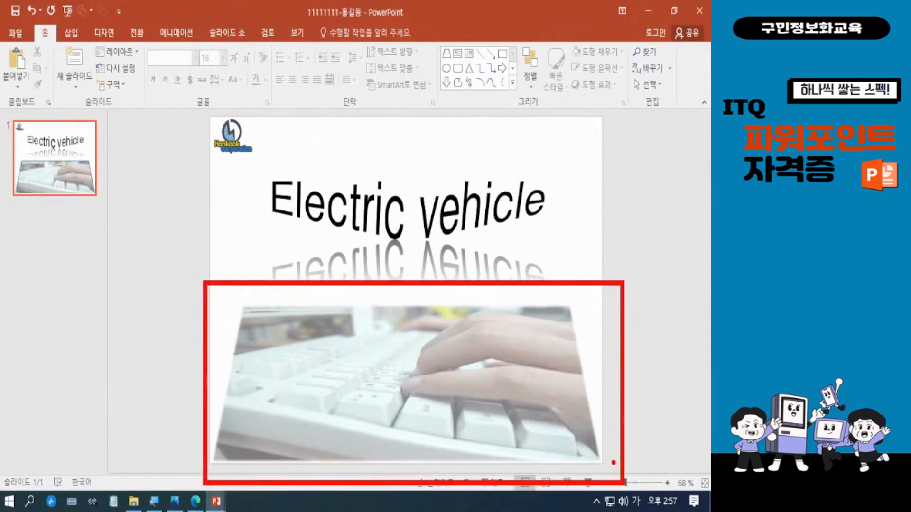
pyautogui.press('Escape')
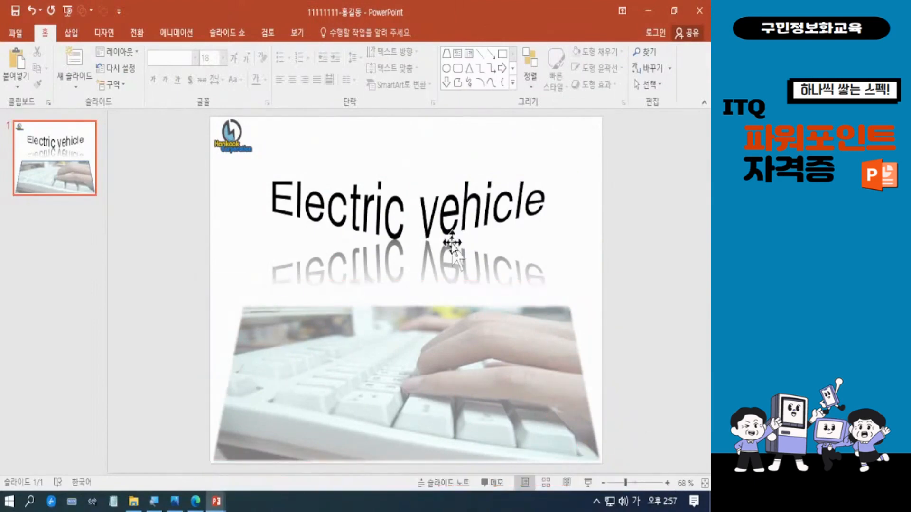
# Add a horizontal text box about 17.7 cm wide across the keyboard picture's upper edge, containing "Electric vehicle", and select the box.
pyautogui.click(431, 234)
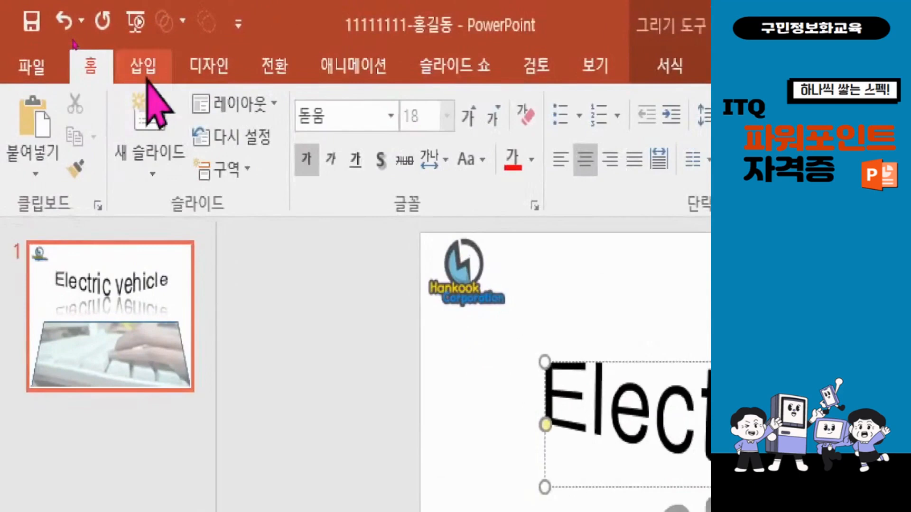
pyautogui.click(109, 50)
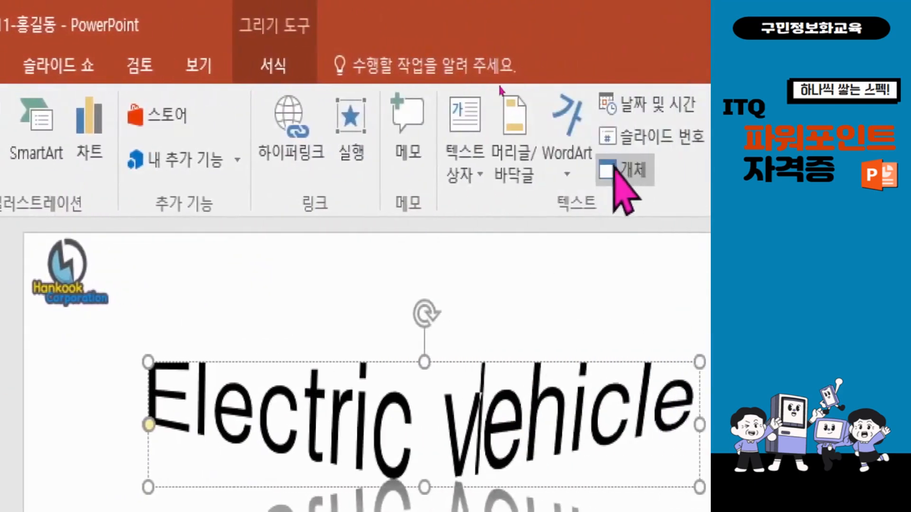
pyautogui.click(567, 164)
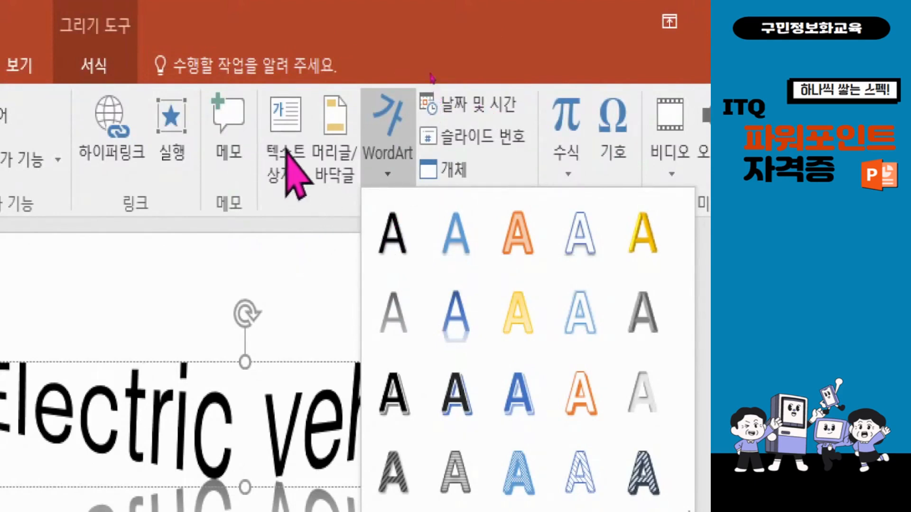
pyautogui.click(293, 122)
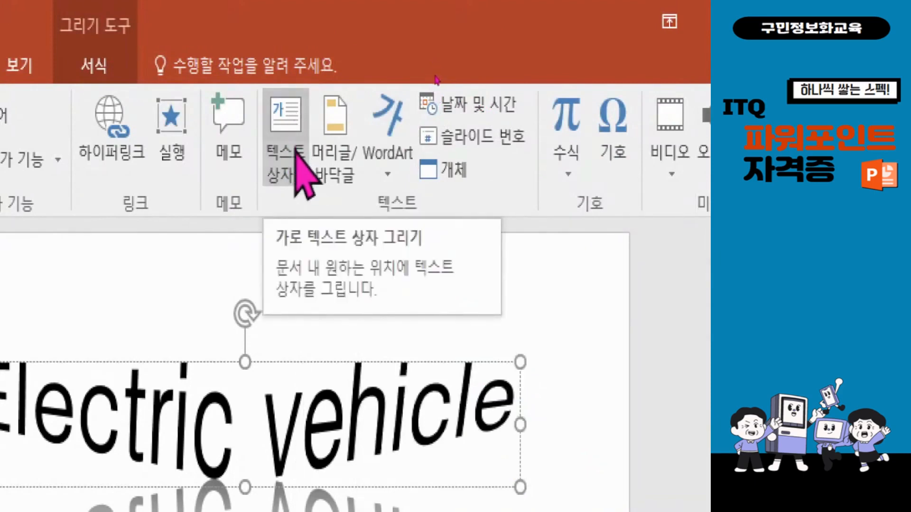
pyautogui.click(287, 116)
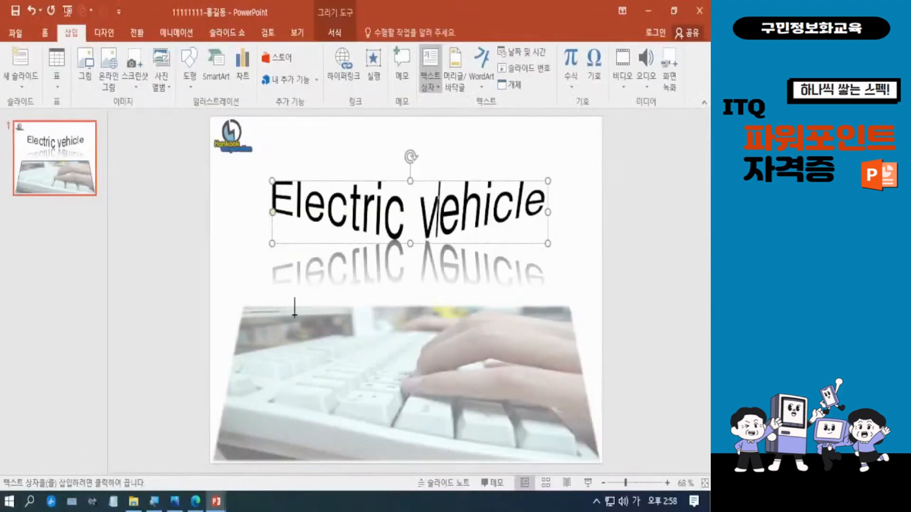
pyautogui.moveTo(287, 303)
pyautogui.mouseDown()
pyautogui.moveTo(392, 366)
pyautogui.moveTo(540, 370)
pyautogui.mouseUp()
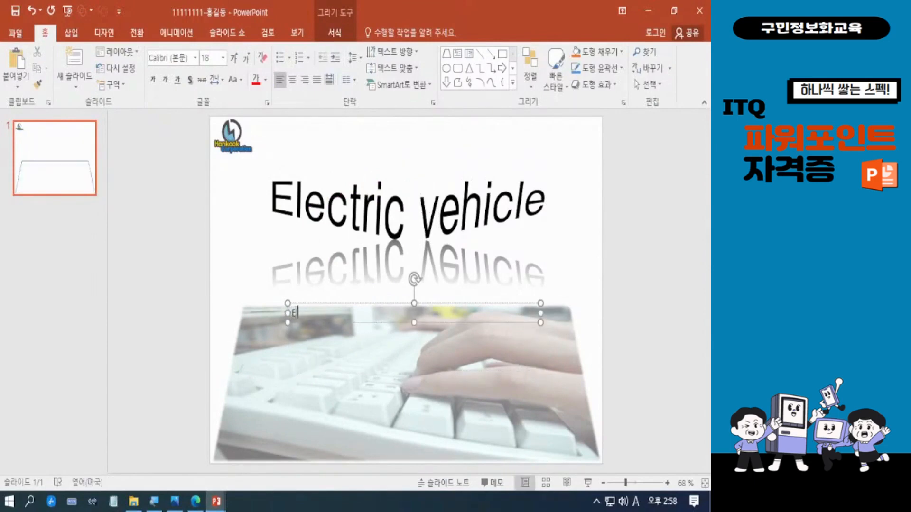
pyautogui.write('Electric vehicle')
pyautogui.press('BackSpace')
pyautogui.write('le')
pyautogui.click(456, 302)
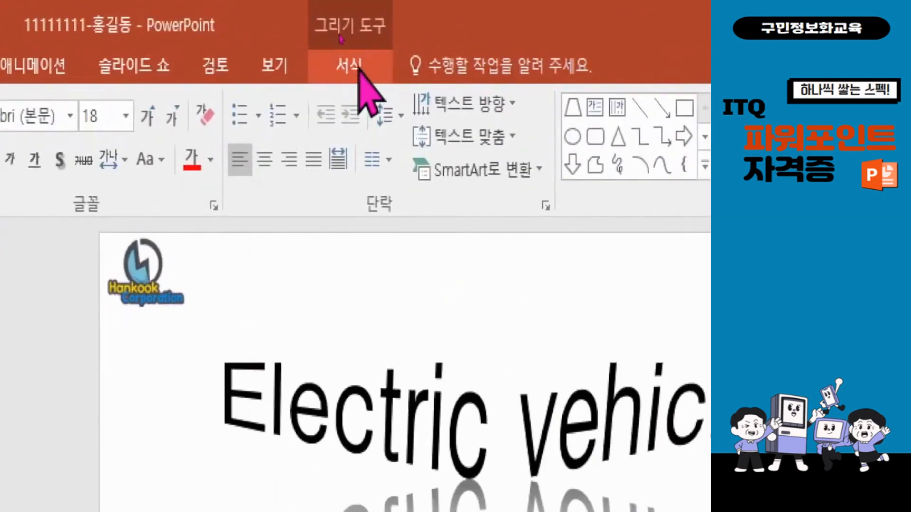
# Apply the "1/2 반사, 8 pt 오프셋" reflection text effect to the new "Electric vehicle" text box.
pyautogui.click(338, 32)
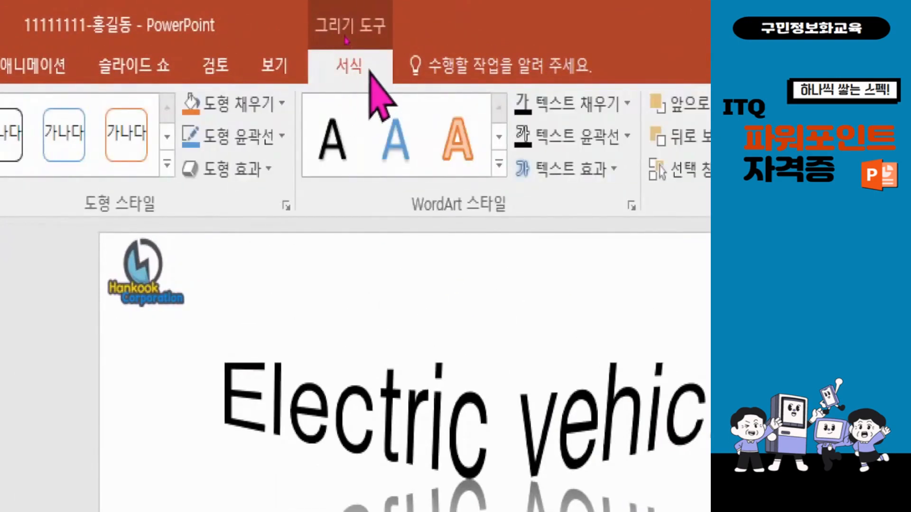
pyautogui.click(597, 170)
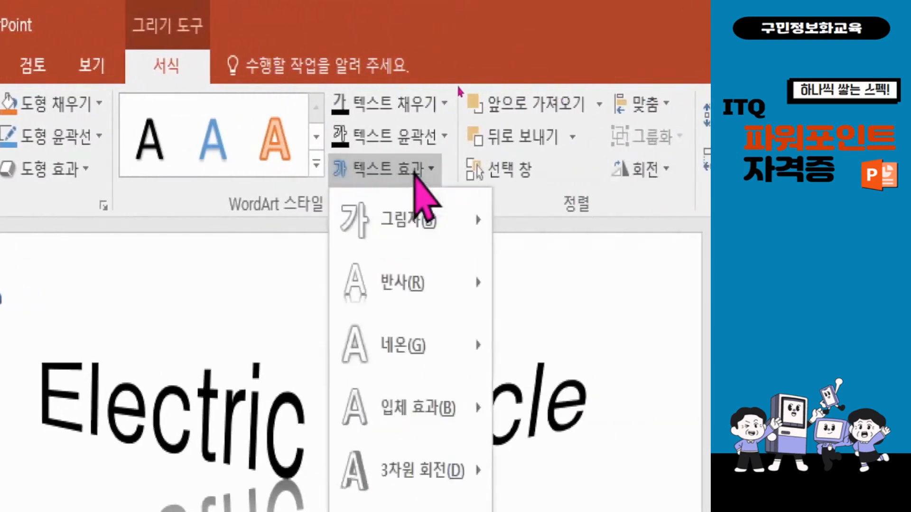
pyautogui.moveTo(442, 298)
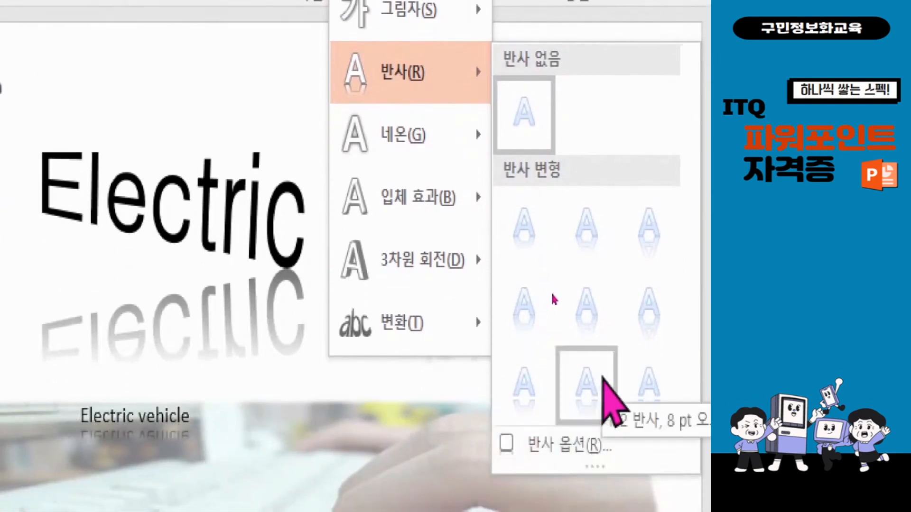
pyautogui.moveTo(431, 133)
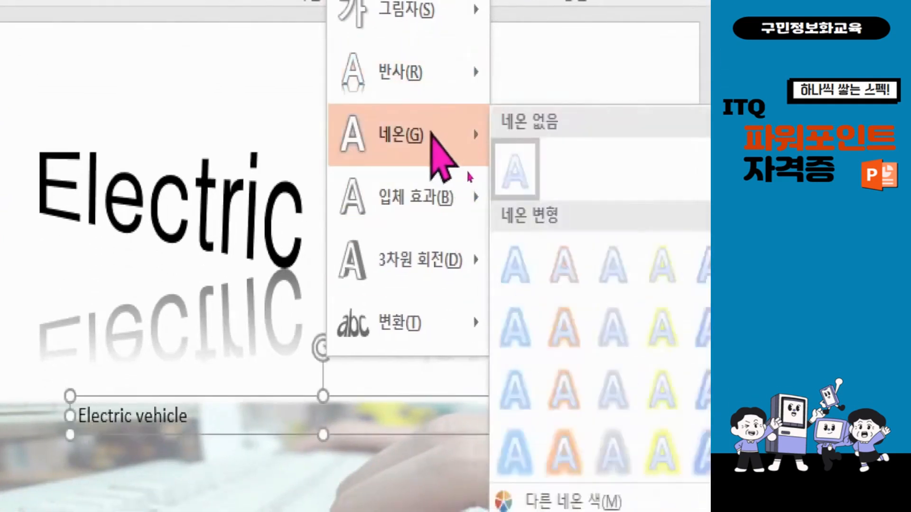
pyautogui.moveTo(450, 105)
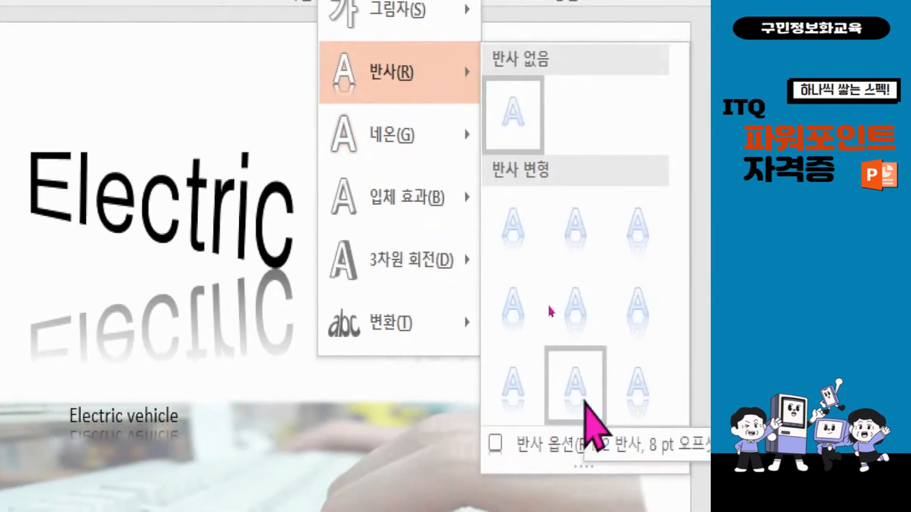
pyautogui.click(585, 401)
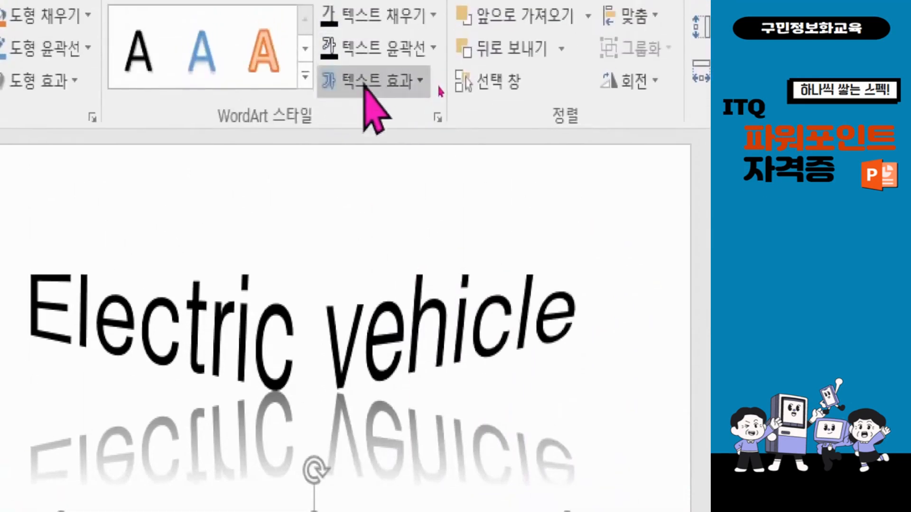
# Apply the slant-up (위로 기울기) transform text effect to the new "Electric vehicle" text box.
pyautogui.click(364, 84)
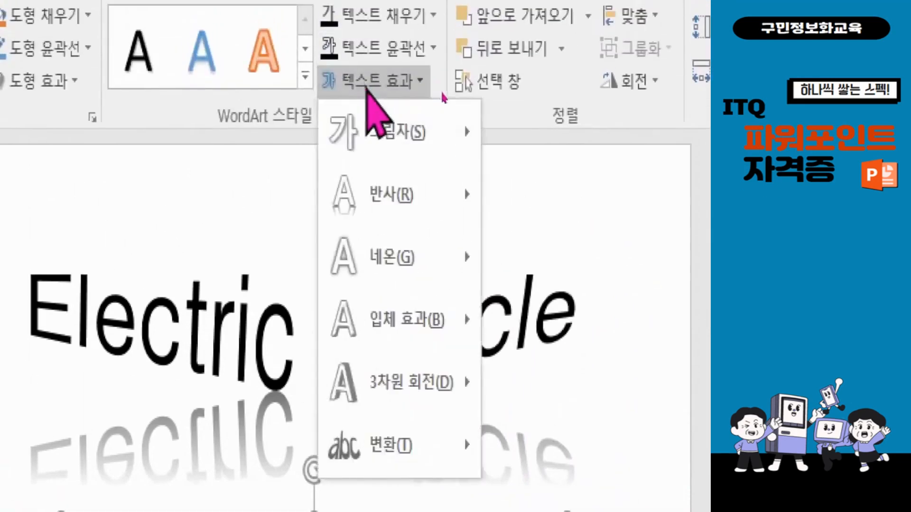
pyautogui.moveTo(433, 448)
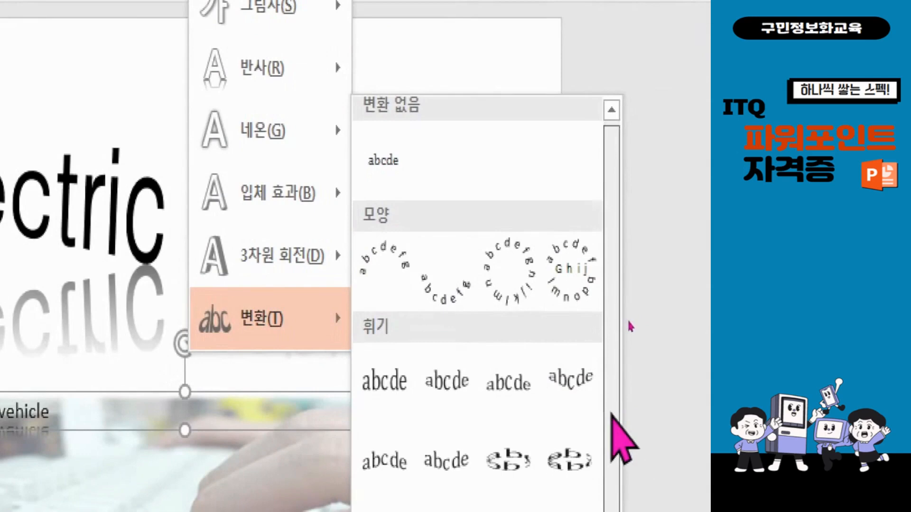
pyautogui.moveTo(612, 414); pyautogui.dragTo(622, 447)
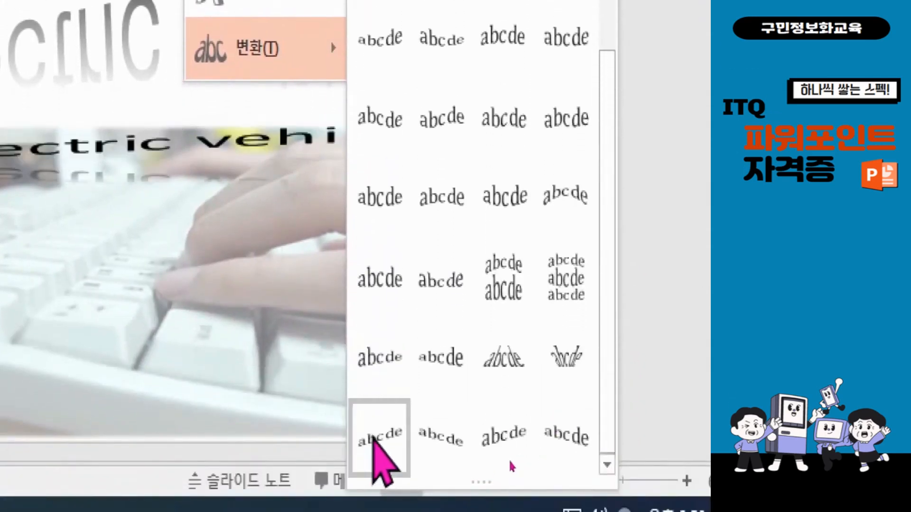
pyautogui.click(375, 439)
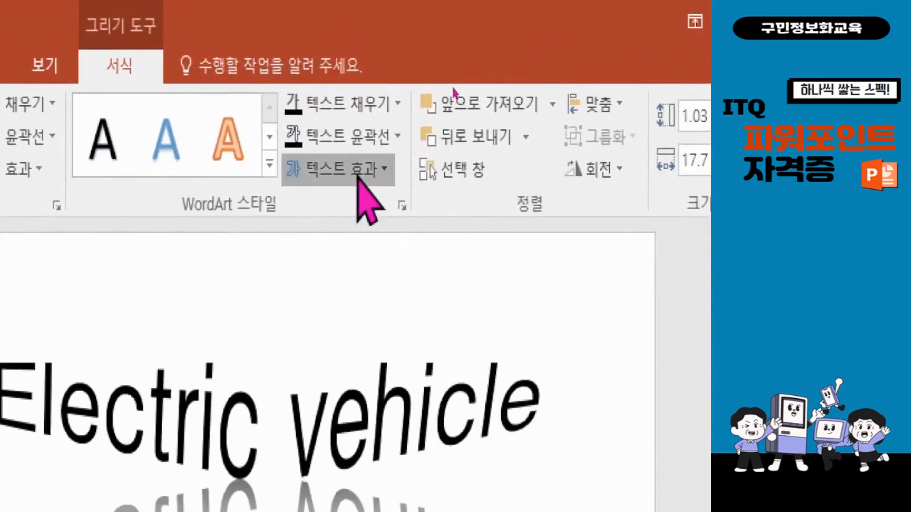
# Reapply the already chosen reflection variation and V-shaped warp transform to the text box on the keyboard picture.
pyautogui.click(454, 87)
pyautogui.moveTo(399, 295)
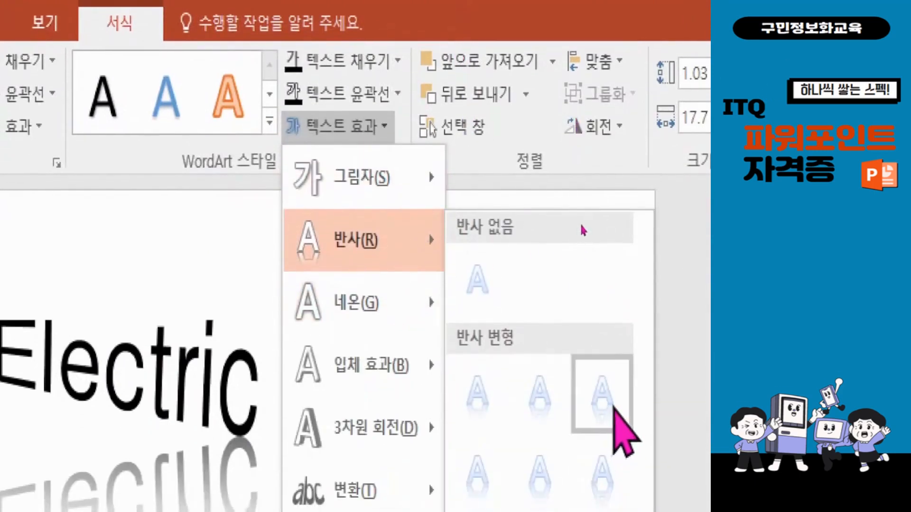
pyautogui.click(613, 403)
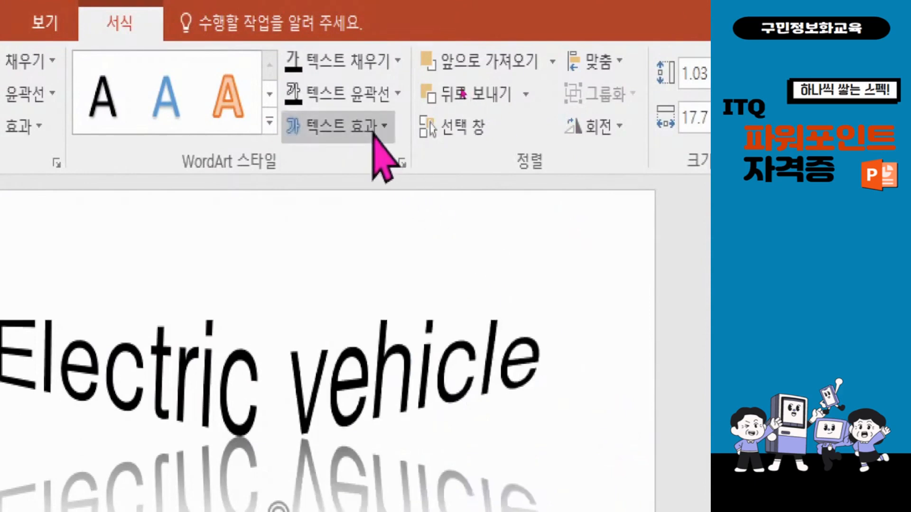
pyautogui.click(373, 133)
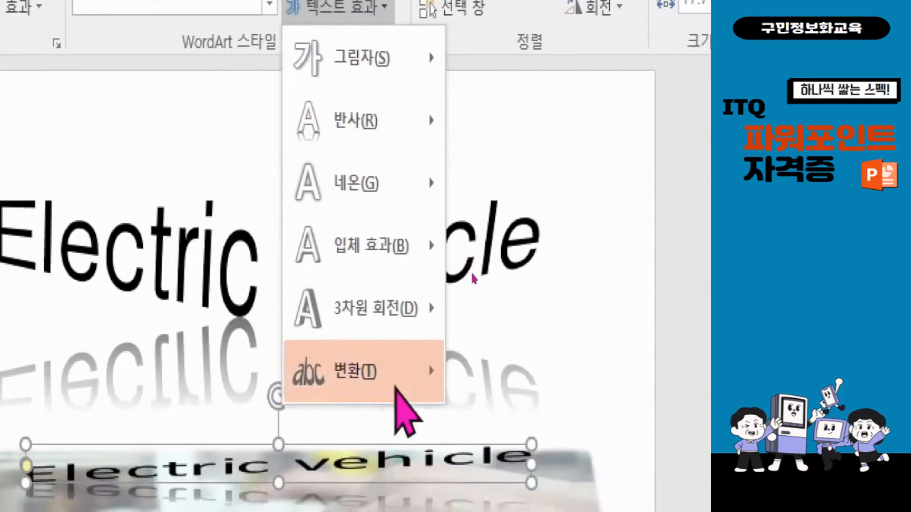
pyautogui.moveTo(401, 494)
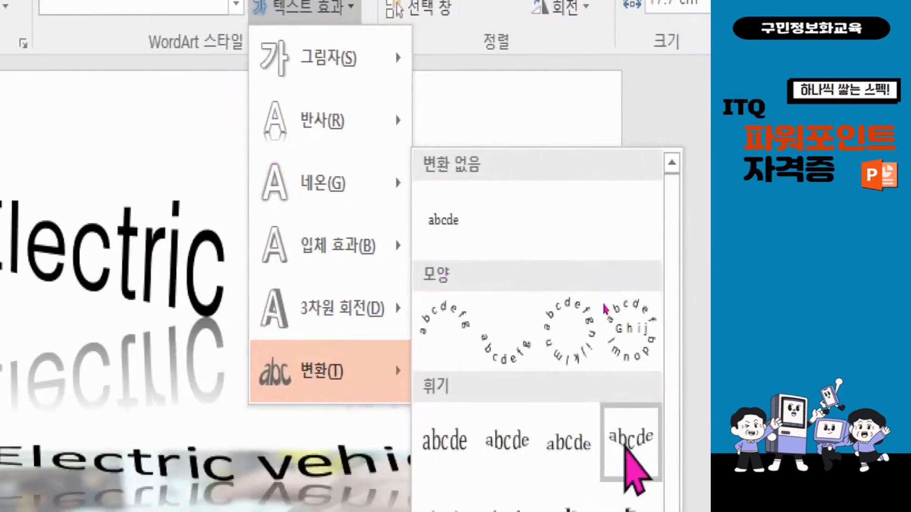
pyautogui.click(625, 448)
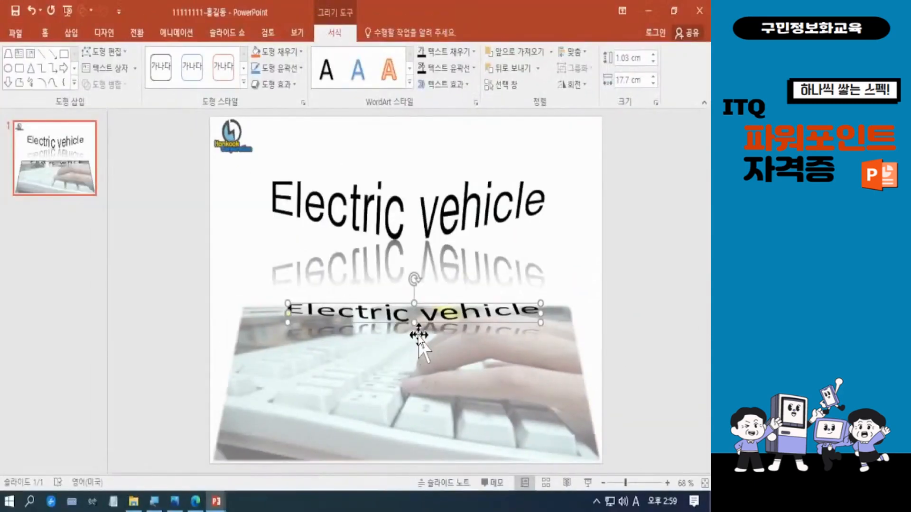
# Stretch the lower "Electric vehicle" text box down to about 4.7 cm high, lower its upper edge slightly, and set its font to 돋움.
pyautogui.moveTo(416, 321); pyautogui.dragTo(416, 387)
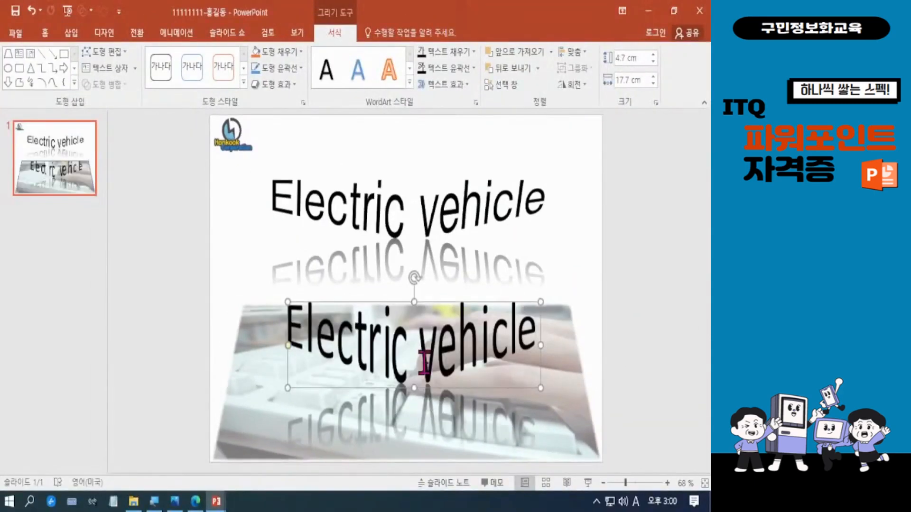
pyautogui.moveTo(415, 301); pyautogui.dragTo(415, 316)
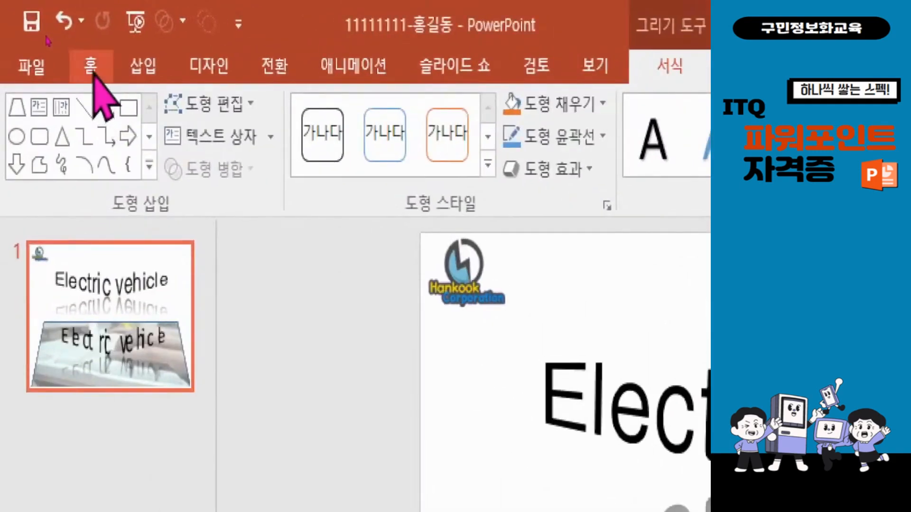
pyautogui.click(43, 32)
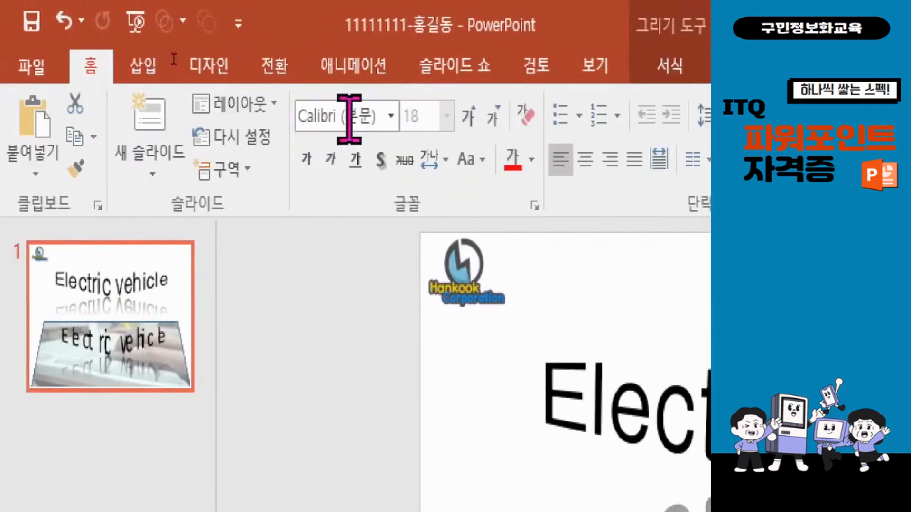
pyautogui.click(349, 119)
pyautogui.write('ehe')
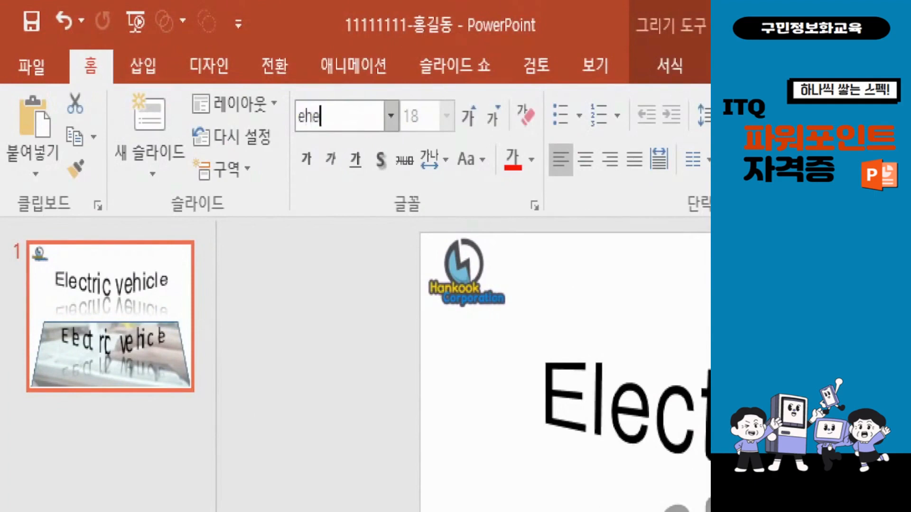
pyautogui.write('dna')
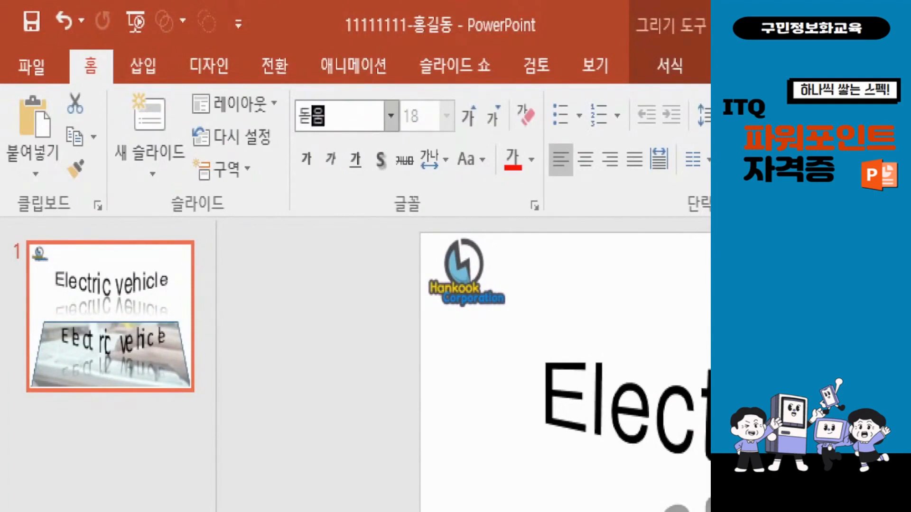
pyautogui.press('Return')
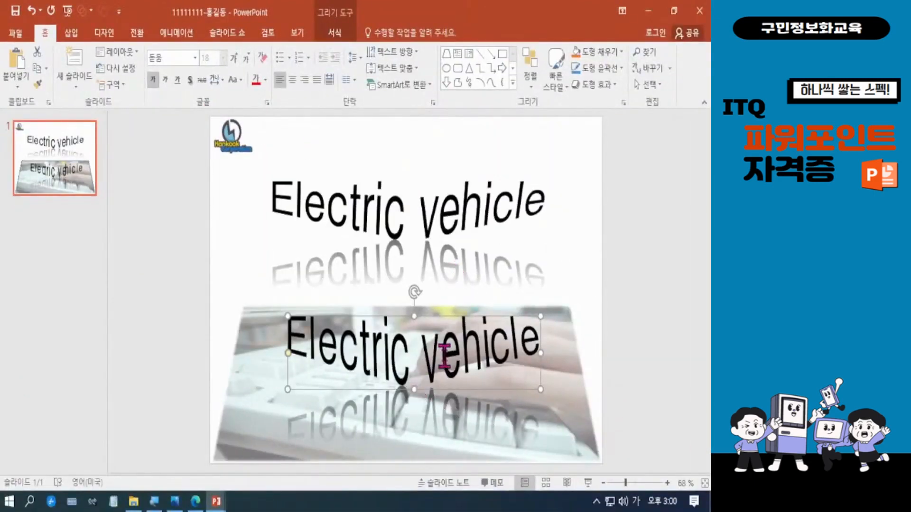
# Compare the lower "Electric vehicle" text box with the WordArt title above, and delete the text box from the keyboard picture.
pyautogui.click(587, 289)
pyautogui.click(477, 358)
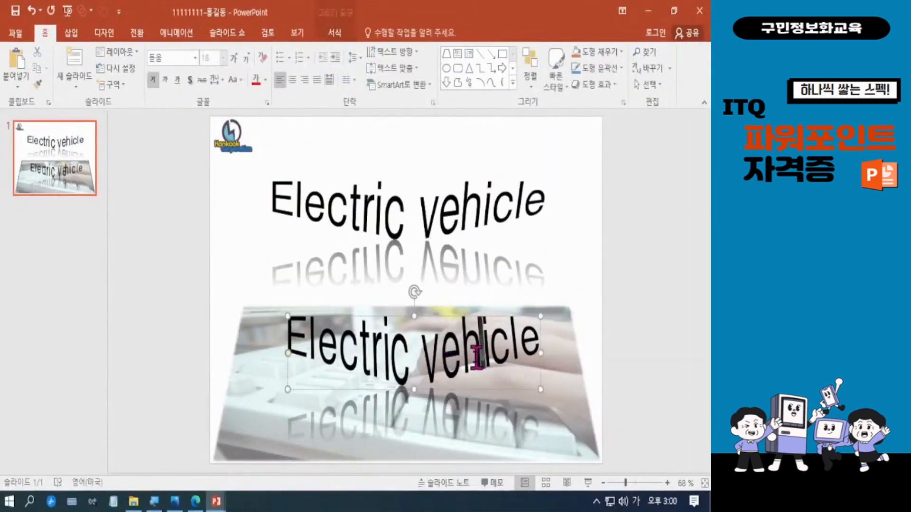
pyautogui.click(453, 211)
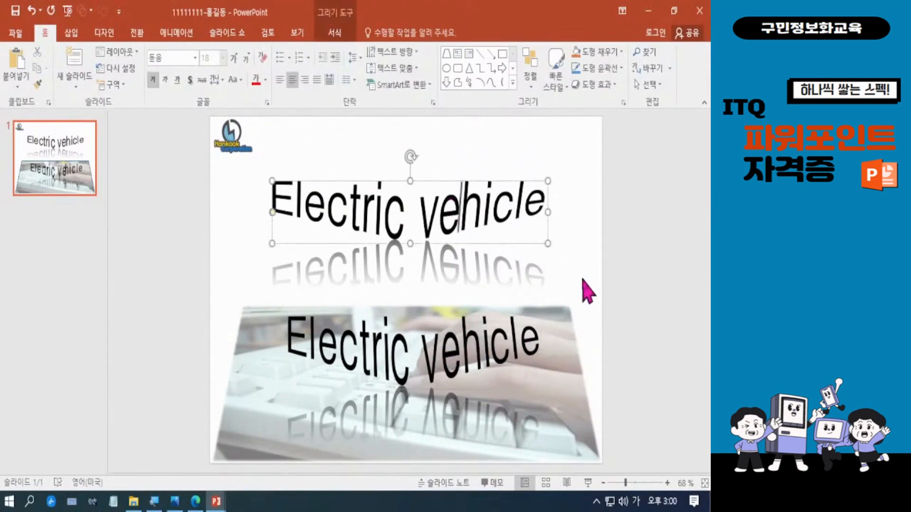
pyautogui.click(430, 346)
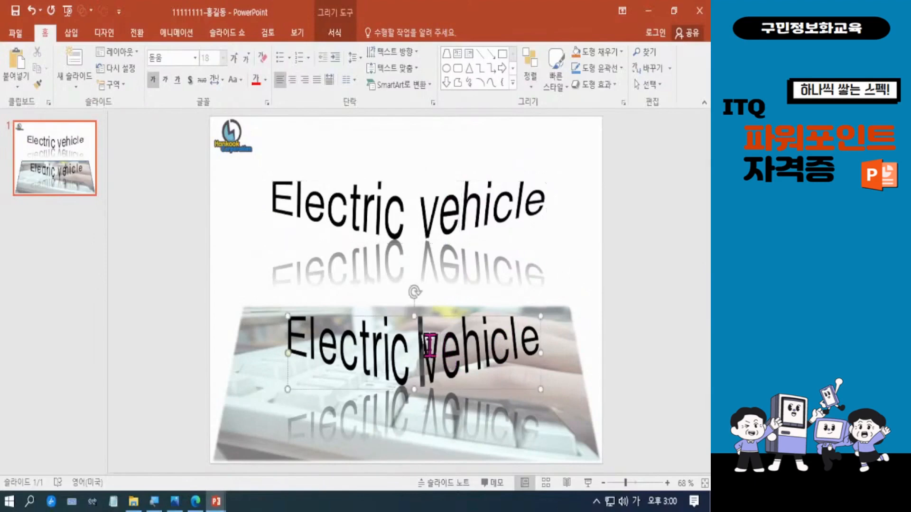
pyautogui.click(451, 315)
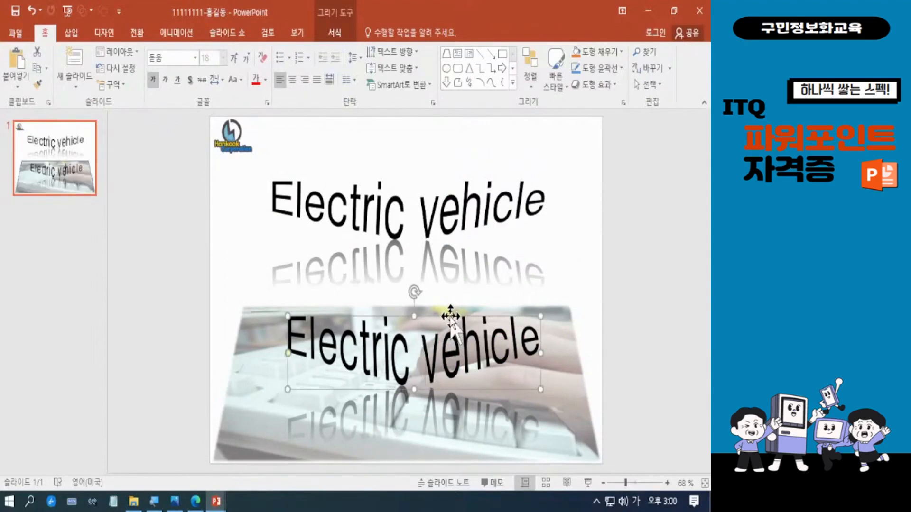
pyautogui.press('Delete')
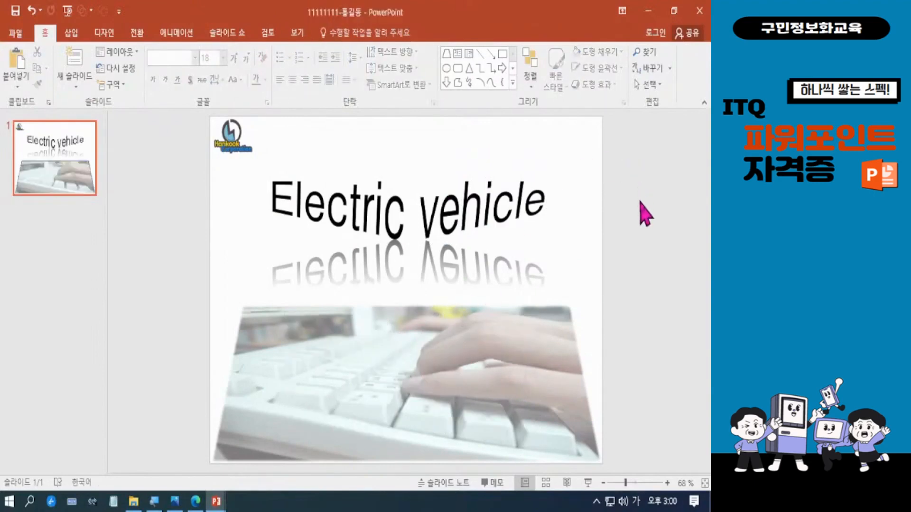